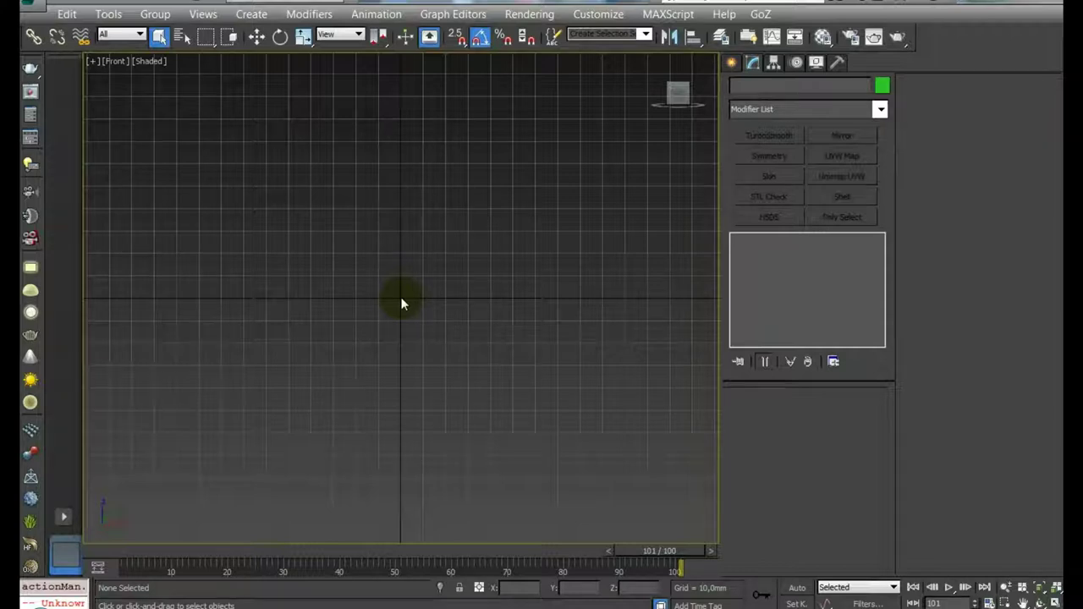
Create a new kanistra project folder under Техника › Yashiki and make it the project folder.
{"action": "left_click", "coordinate": [184, 2]}
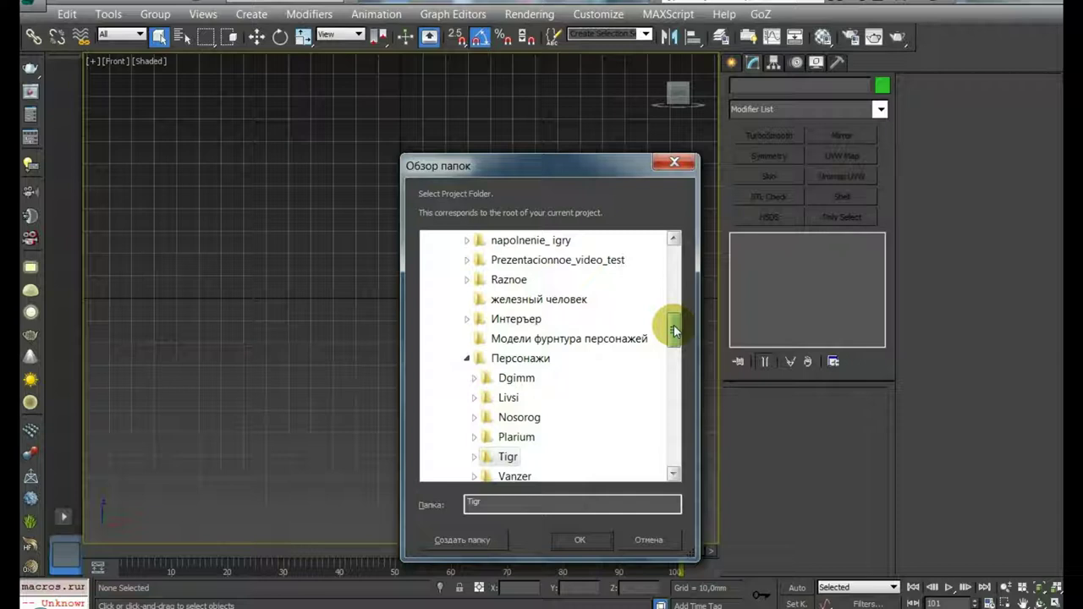
{"action": "left_click_drag", "start_coordinate": [674, 330], "coordinate": [674, 345]}
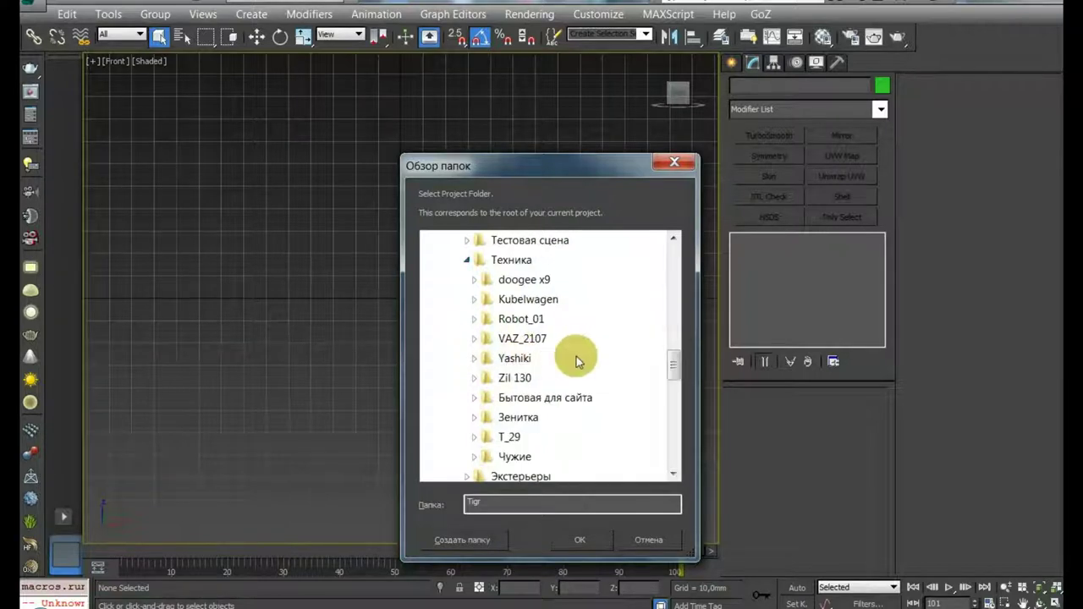
{"action": "left_click", "coordinate": [512, 358]}
{"action": "left_click", "coordinate": [478, 544]}
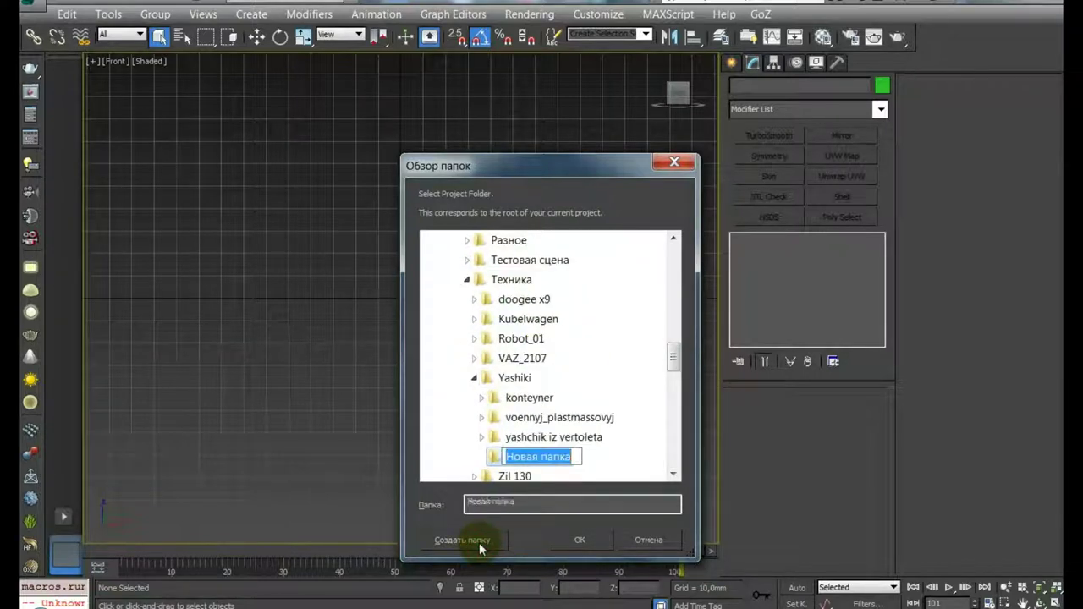
{"action": "type", "text": "kanis"}
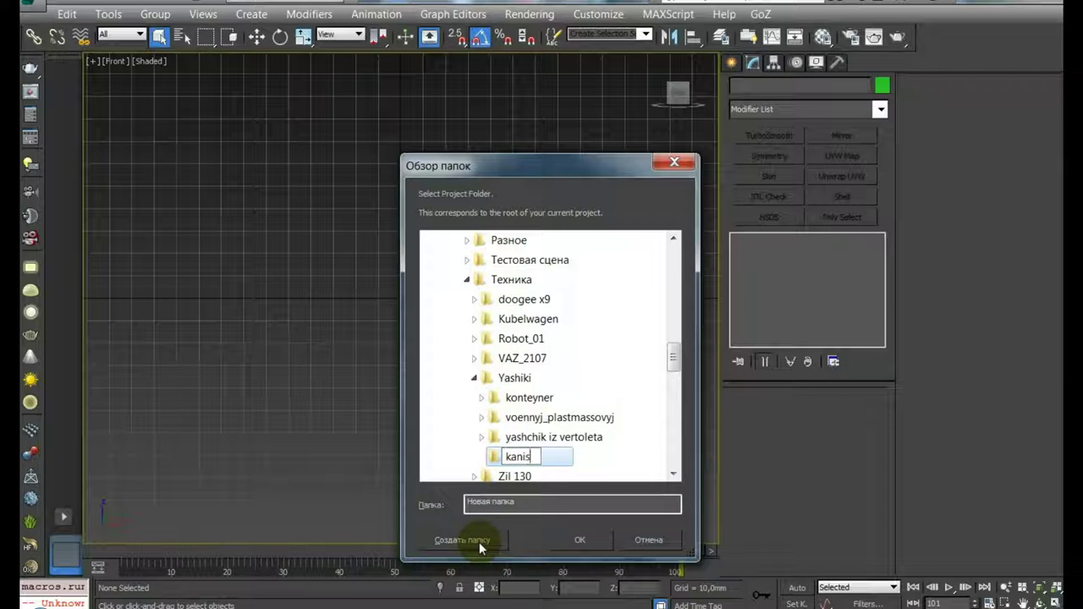
{"action": "type", "text": "tra"}
{"action": "key", "text": "Return"}
{"action": "left_click", "coordinate": [579, 540]}
{"action": "key", "text": "ctrl+s"}
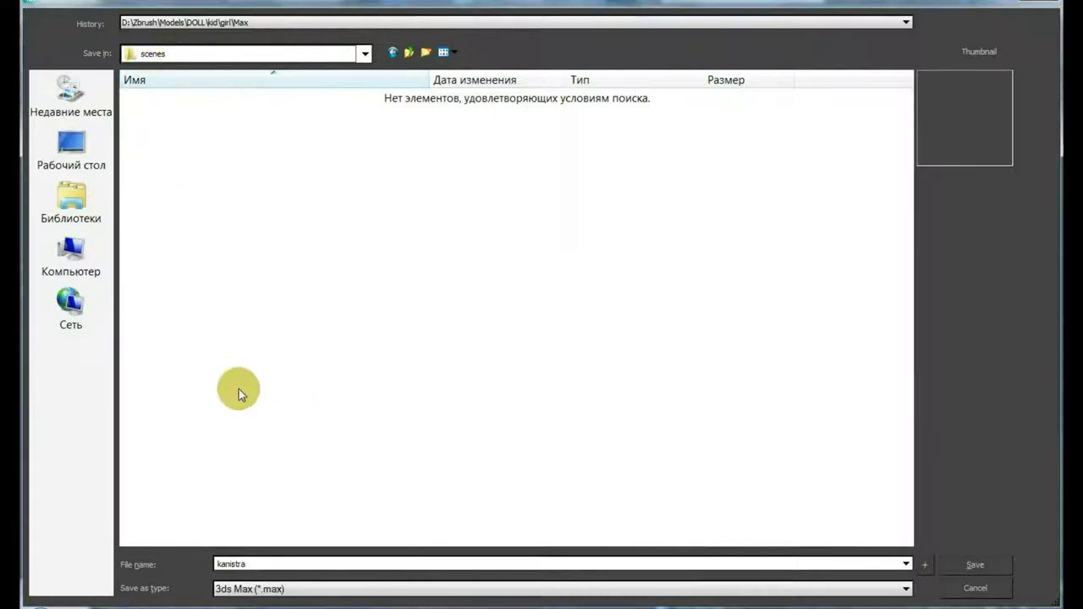
Save the empty scene as kanistra, then reopen Save As to check and cancel it.
{"action": "left_click", "coordinate": [257, 564]}
{"action": "key", "text": "Return"}
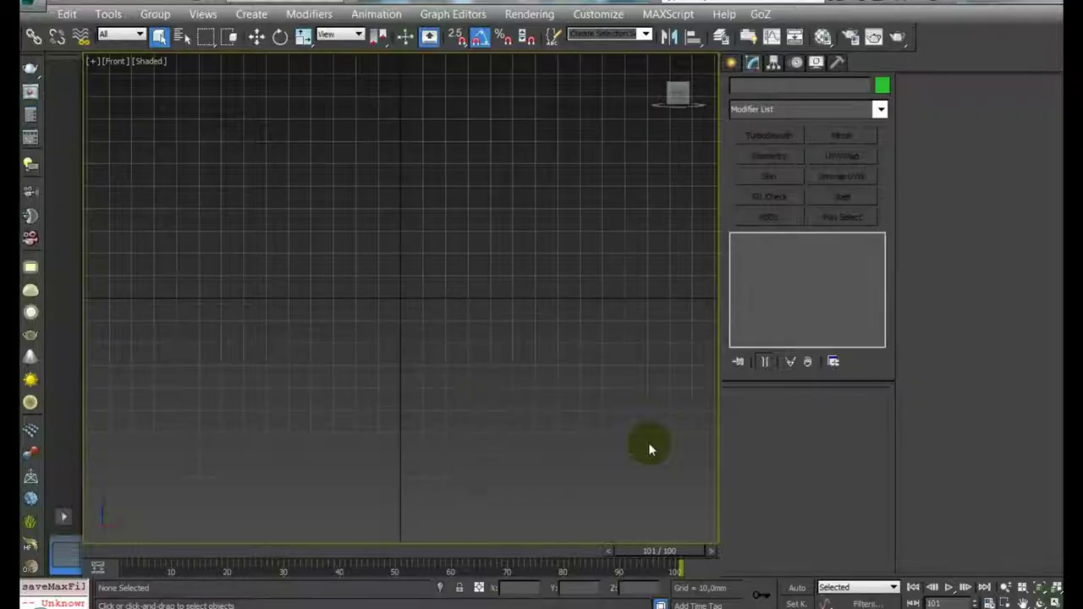
{"action": "left_click", "coordinate": [32, 5]}
{"action": "left_click", "coordinate": [80, 198]}
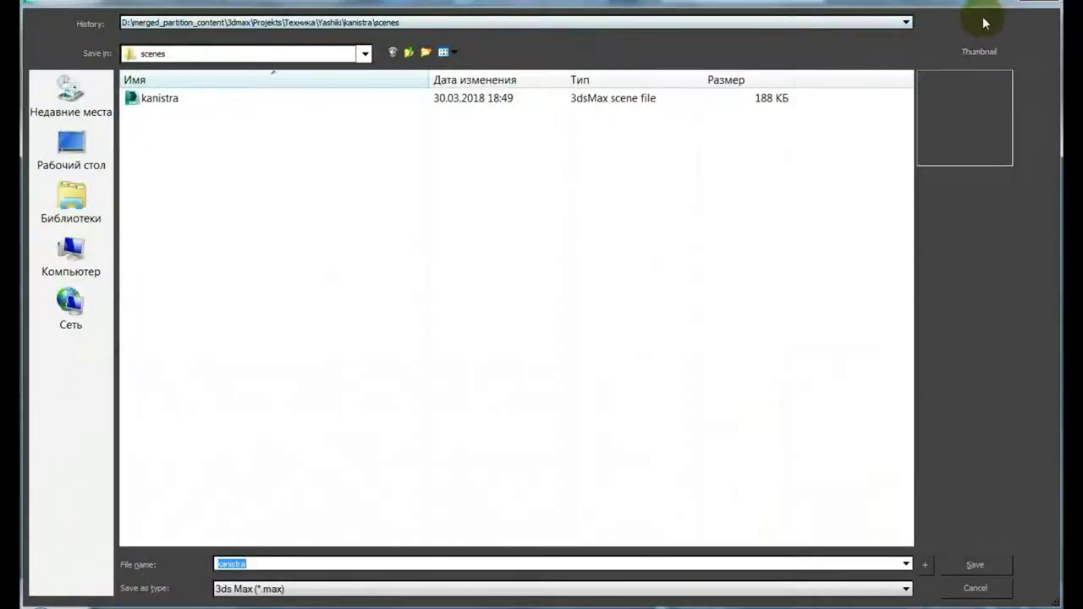
{"action": "left_click", "coordinate": [1044, 3]}
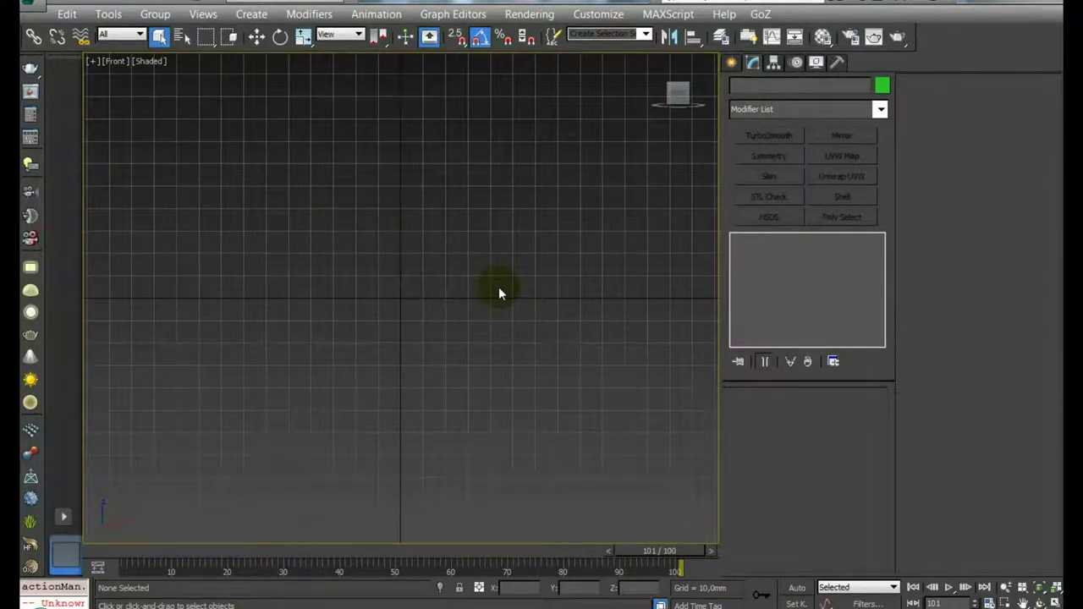
Draw a standard Plane in the Front viewport and set its Length Segs to 1.
{"action": "left_click", "coordinate": [735, 64]}
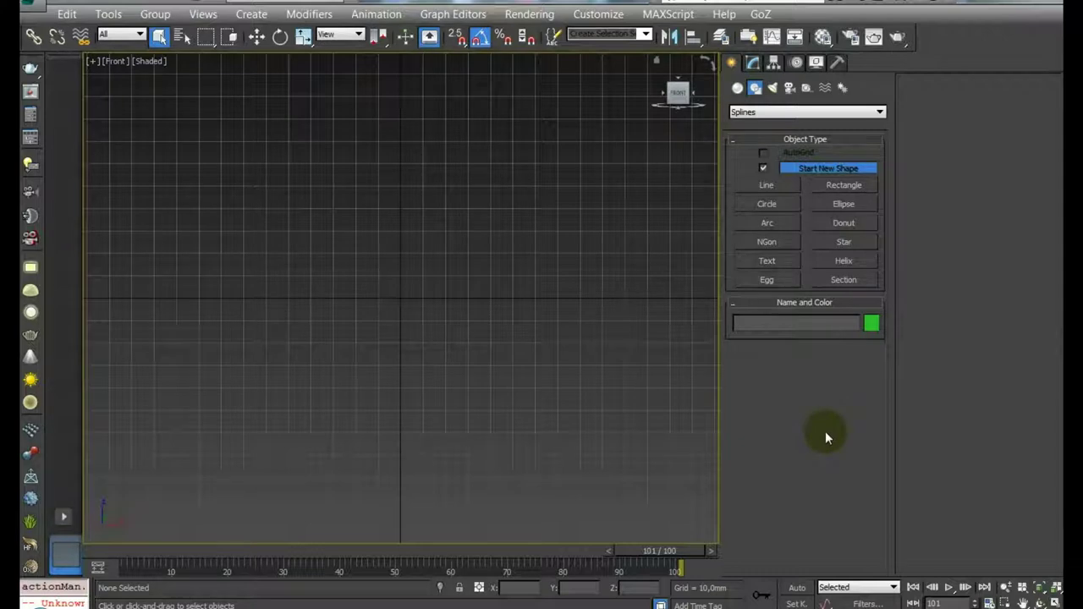
{"action": "left_click", "coordinate": [737, 87]}
{"action": "left_click", "coordinate": [843, 246]}
{"action": "left_click_drag", "start_coordinate": [338, 114], "coordinate": [565, 439]}
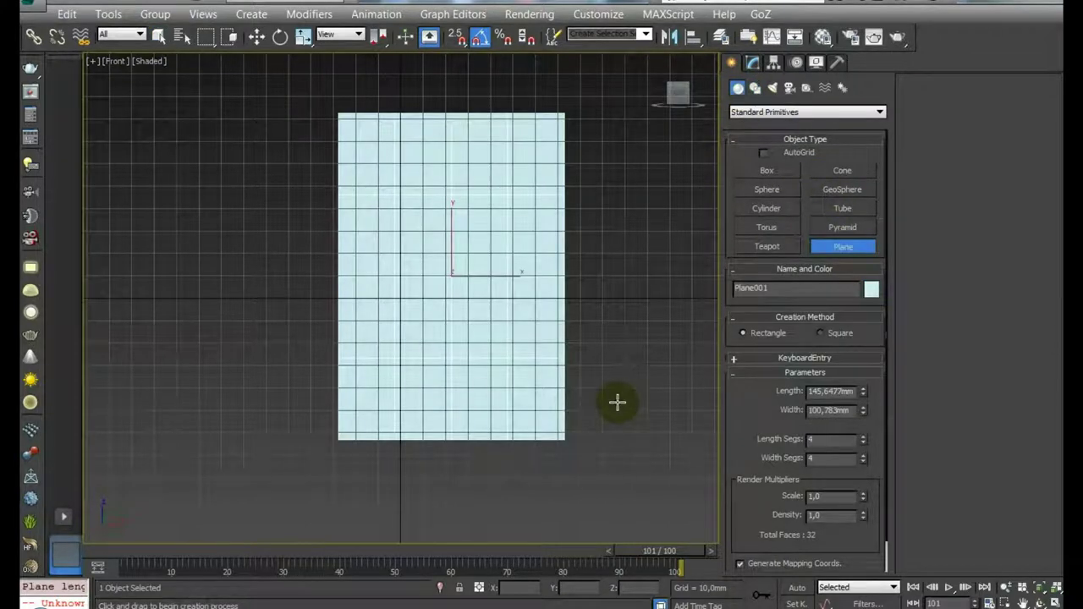
{"action": "left_click", "coordinate": [752, 62]}
{"action": "left_click_drag", "start_coordinate": [862, 460], "coordinate": [863, 465]}
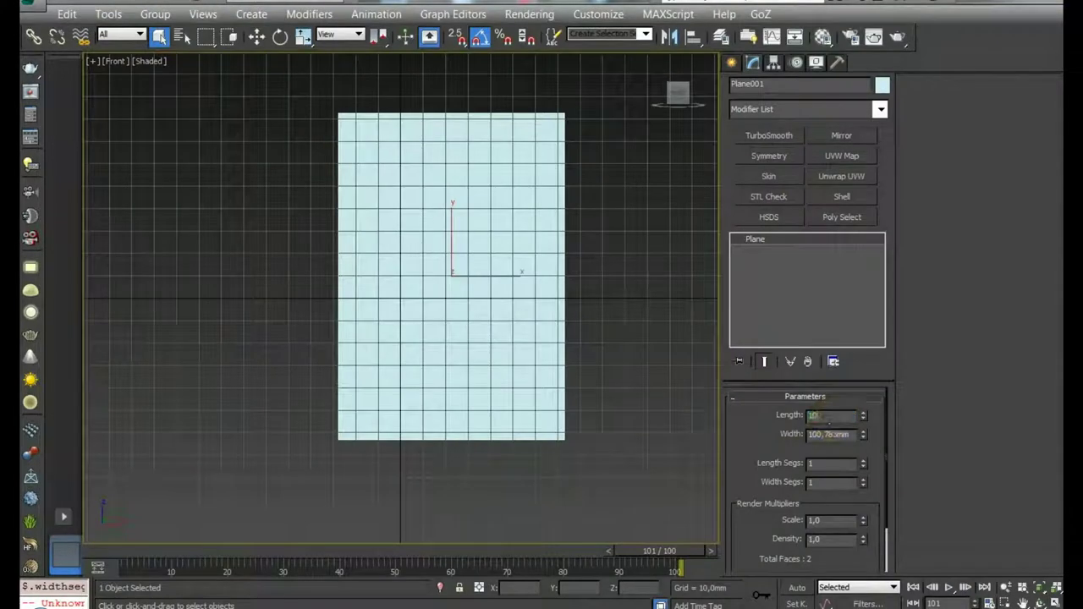
Make the plane 100 × 100 mm and place it at X 0, Z 0.
{"action": "type", "text": "100"}
{"action": "key", "text": "Tab"}
{"action": "left_click", "coordinate": [626, 406]}
{"action": "key", "text": "w"}
{"action": "left_click", "coordinate": [652, 587]}
{"action": "type", "text": "0"}
{"action": "key", "text": "Return"}
{"action": "scroll", "coordinate": [922, 271], "scroll_direction": "down", "scroll_amount": 2}
{"action": "left_click_drag", "start_coordinate": [967, 287], "coordinate": [339, 355]}
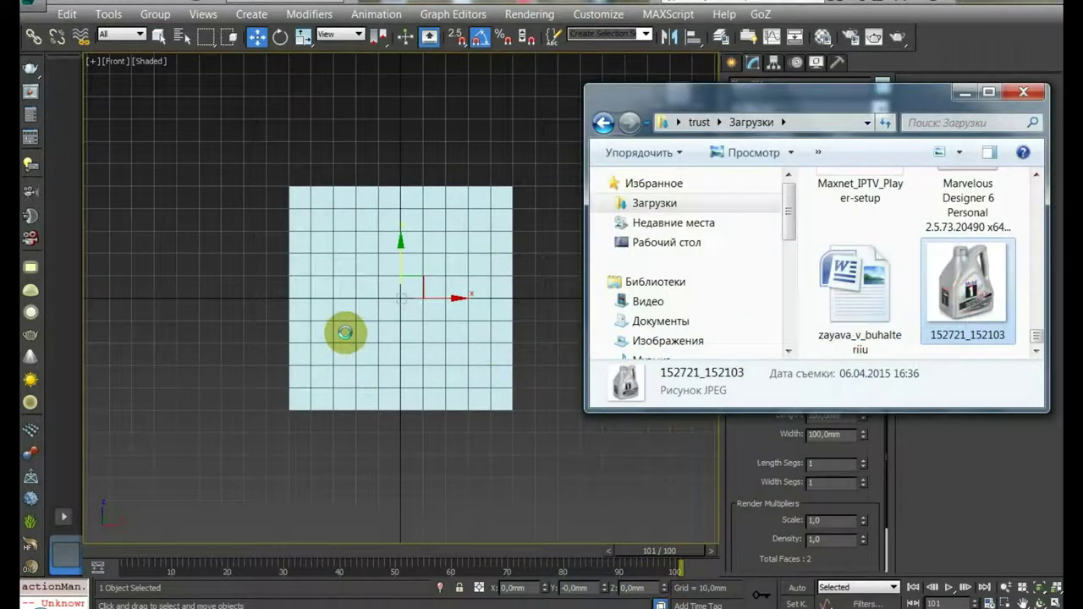
{"action": "left_click", "coordinate": [988, 91]}
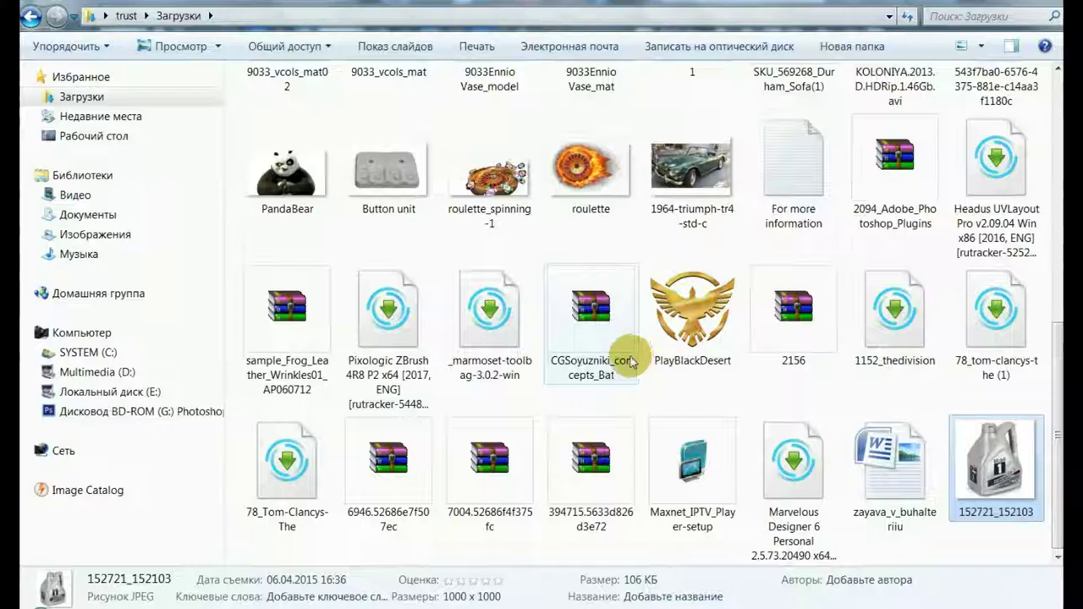
{"action": "scroll", "coordinate": [632, 353], "scroll_direction": "up", "scroll_amount": 5}
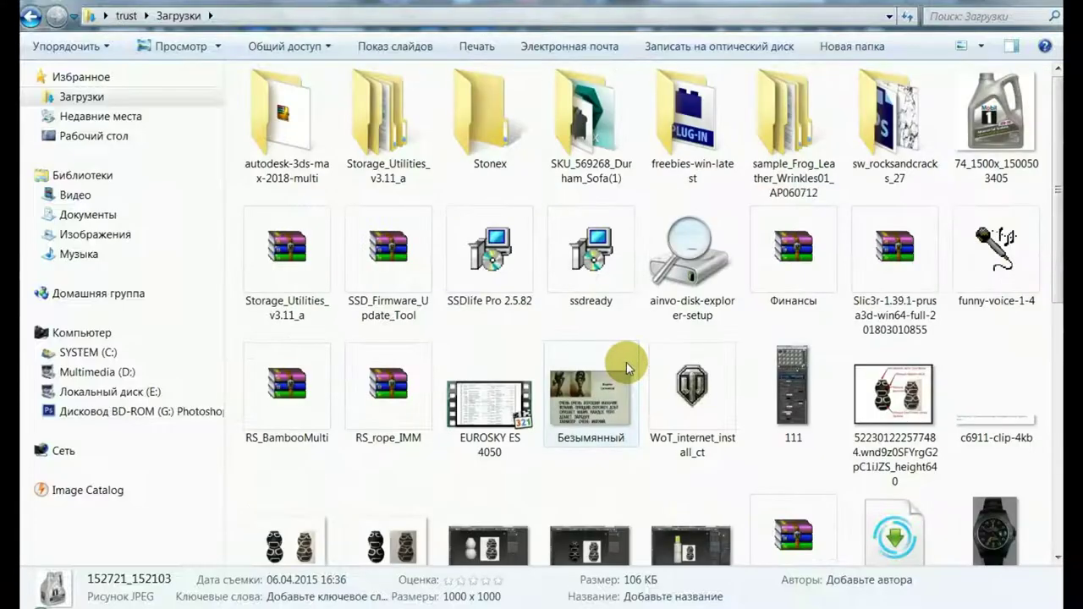
{"action": "left_click", "coordinate": [994, 111]}
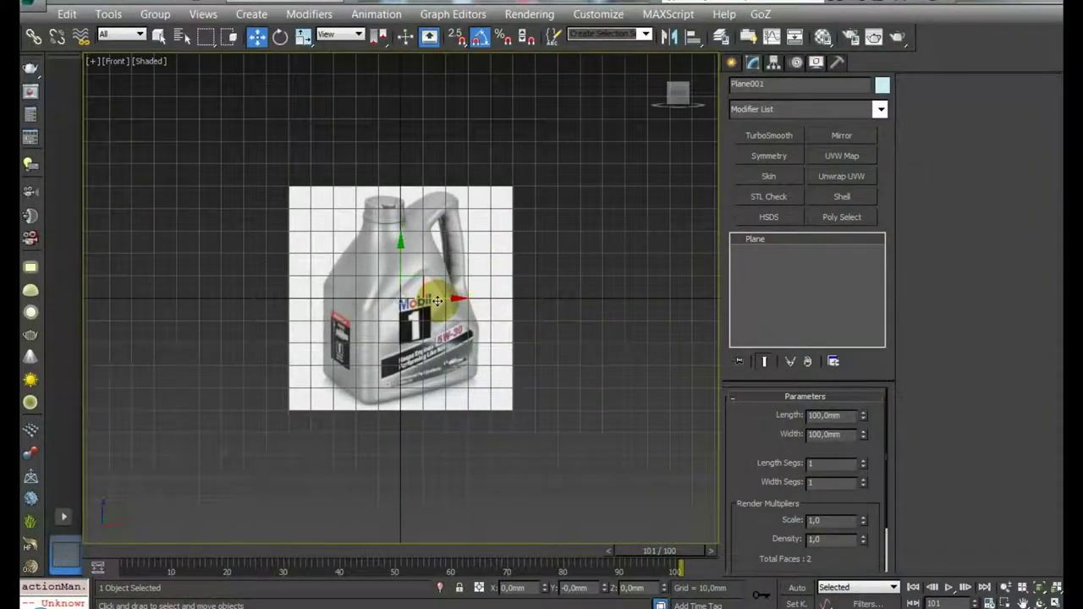
{"action": "left_click_drag", "start_coordinate": [417, 287], "coordinate": [672, 292], "text": "shift"}
Set the cloned plane's Length and Width to 150 mm.
{"action": "type", "text": "150"}
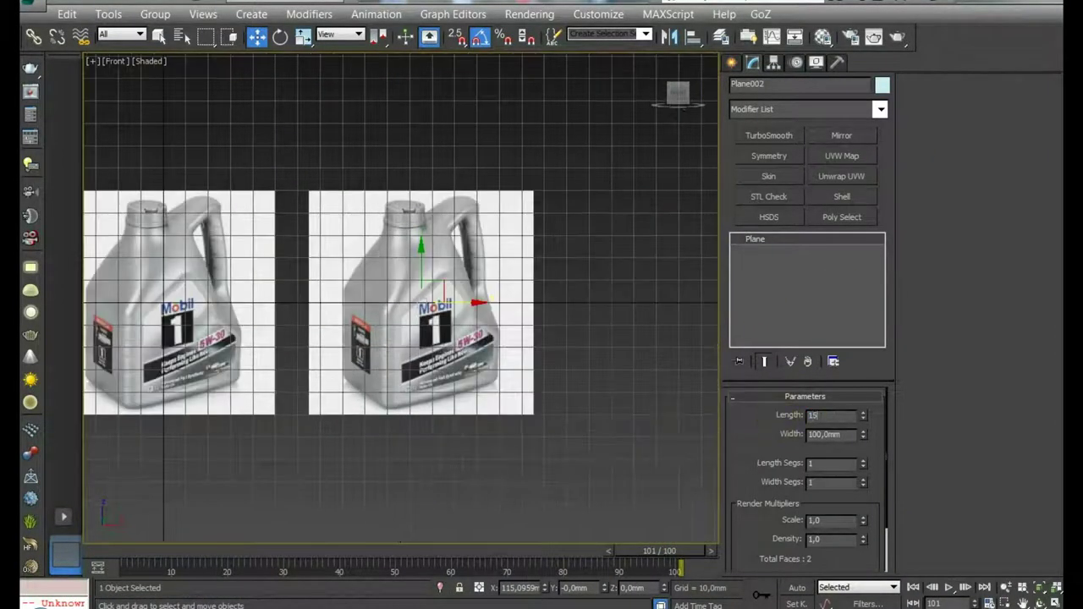
{"action": "key", "text": "Tab"}
{"action": "type", "text": "150"}
{"action": "key", "text": "Tab"}
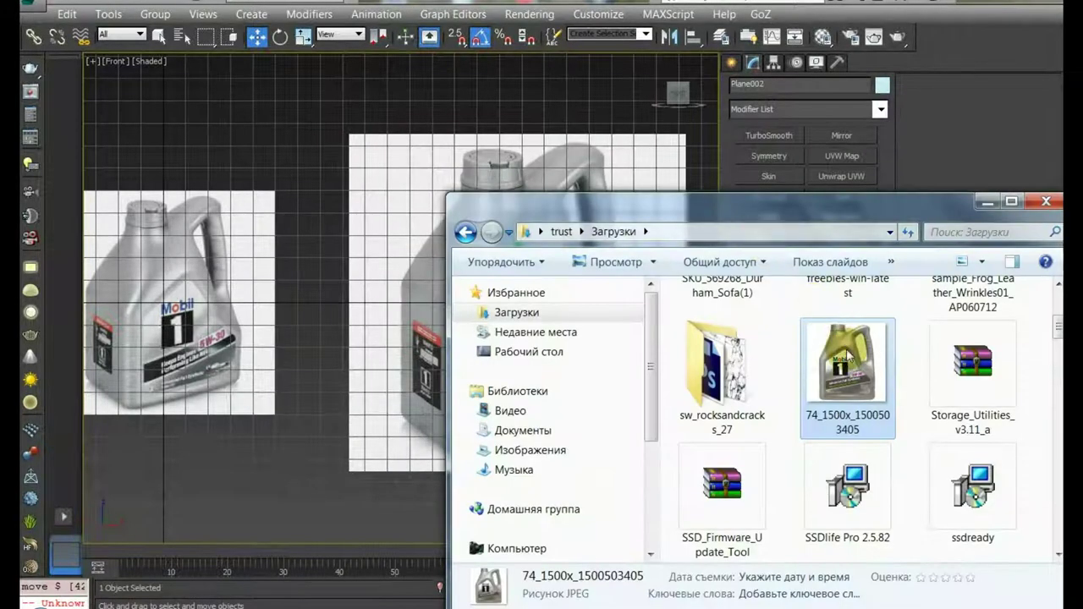
{"action": "left_click_drag", "start_coordinate": [846, 364], "coordinate": [412, 262]}
{"action": "scroll", "coordinate": [547, 493], "scroll_direction": "down", "scroll_amount": 2}
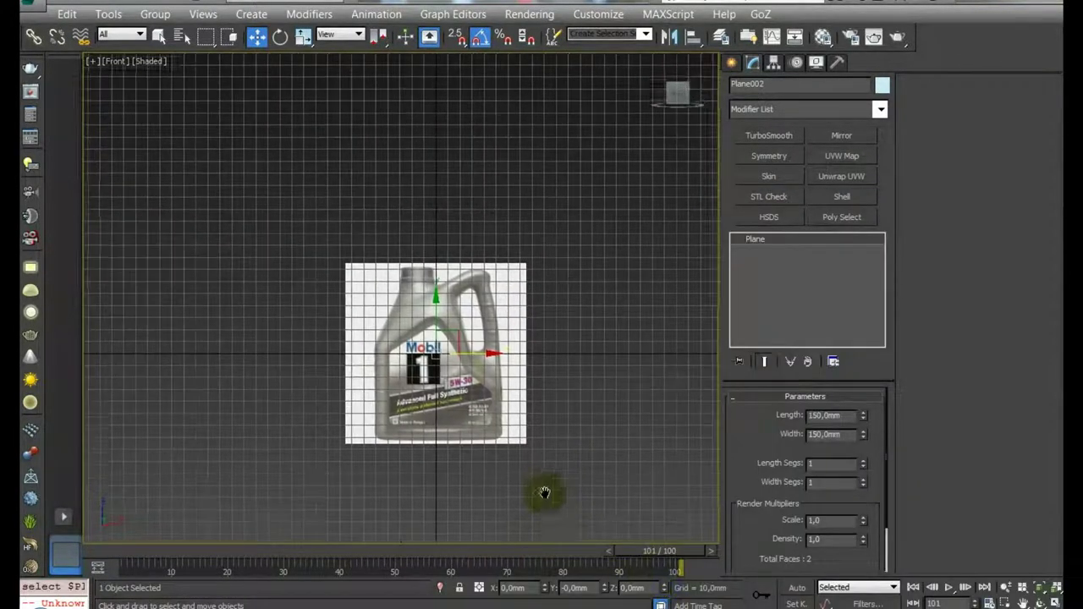
{"action": "scroll", "coordinate": [435, 314], "scroll_direction": "up", "scroll_amount": 5}
{"action": "middle_click_drag", "start_coordinate": [445, 347], "coordinate": [431, 295]}
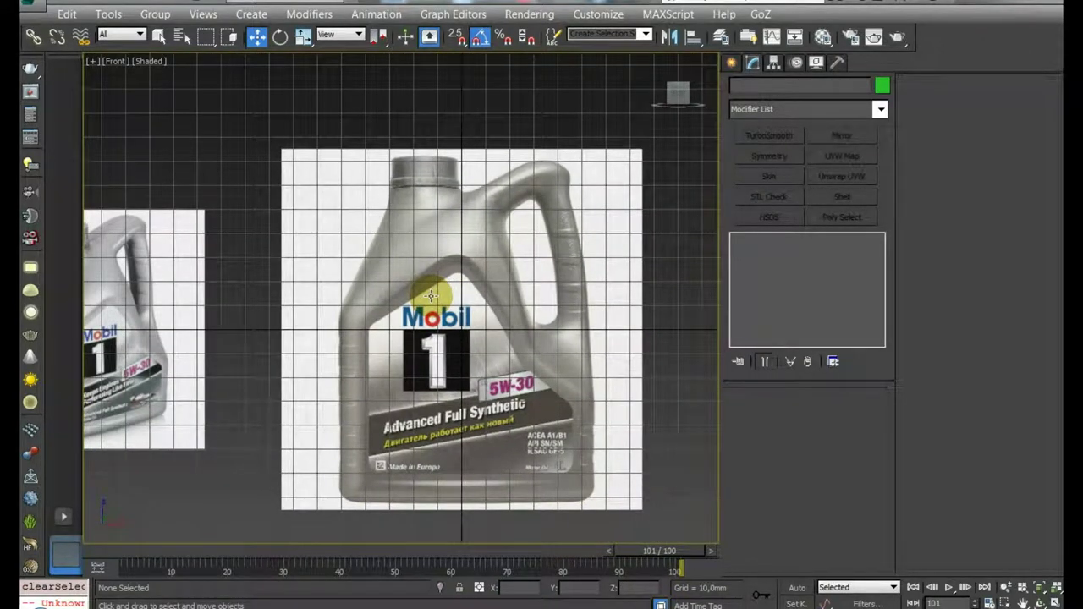
{"action": "key", "text": "g"}
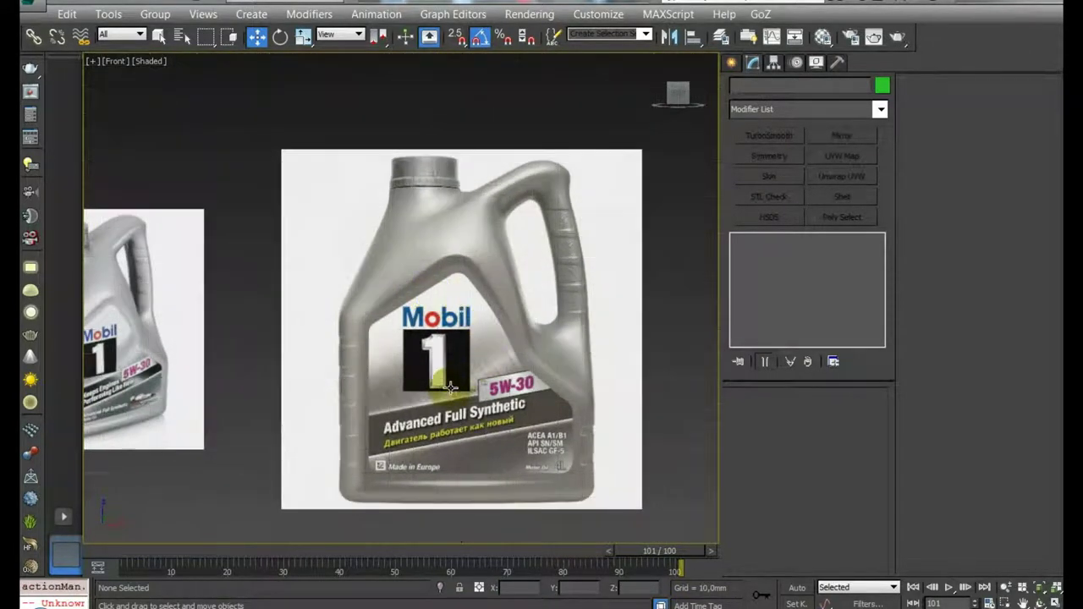
{"action": "left_click", "coordinate": [731, 62]}
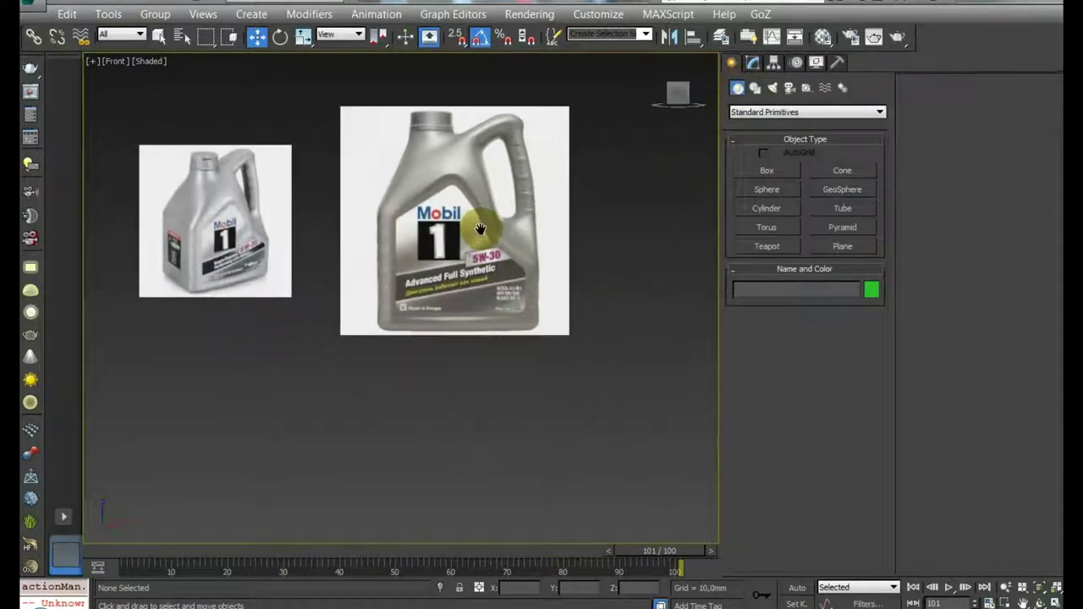
{"action": "scroll", "coordinate": [474, 253], "scroll_direction": "up", "scroll_amount": 2}
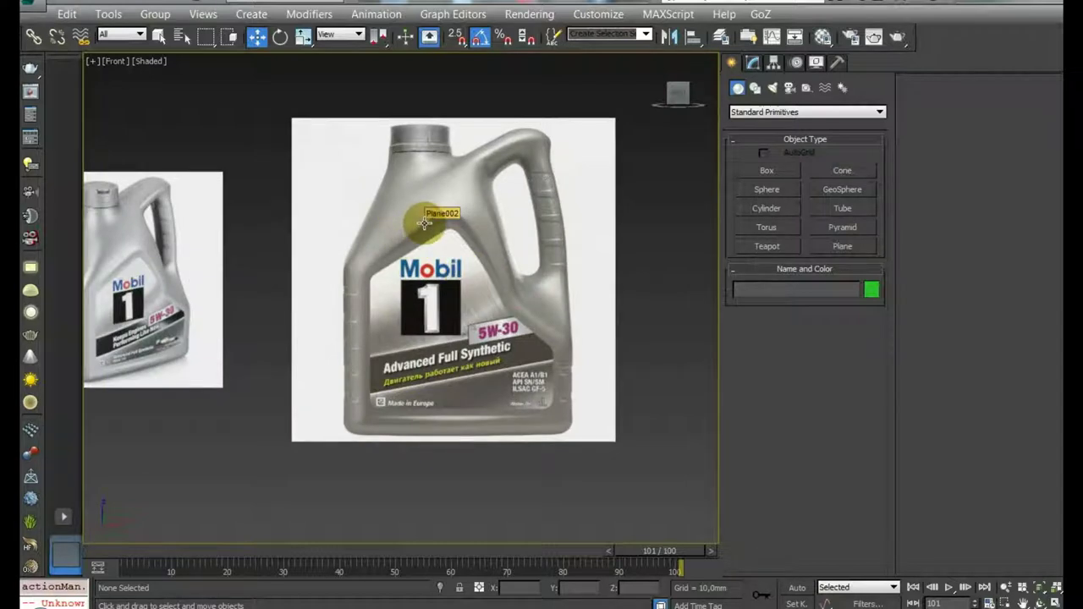
Draw a thin box over the canister front photo.
{"action": "left_click", "coordinate": [766, 170]}
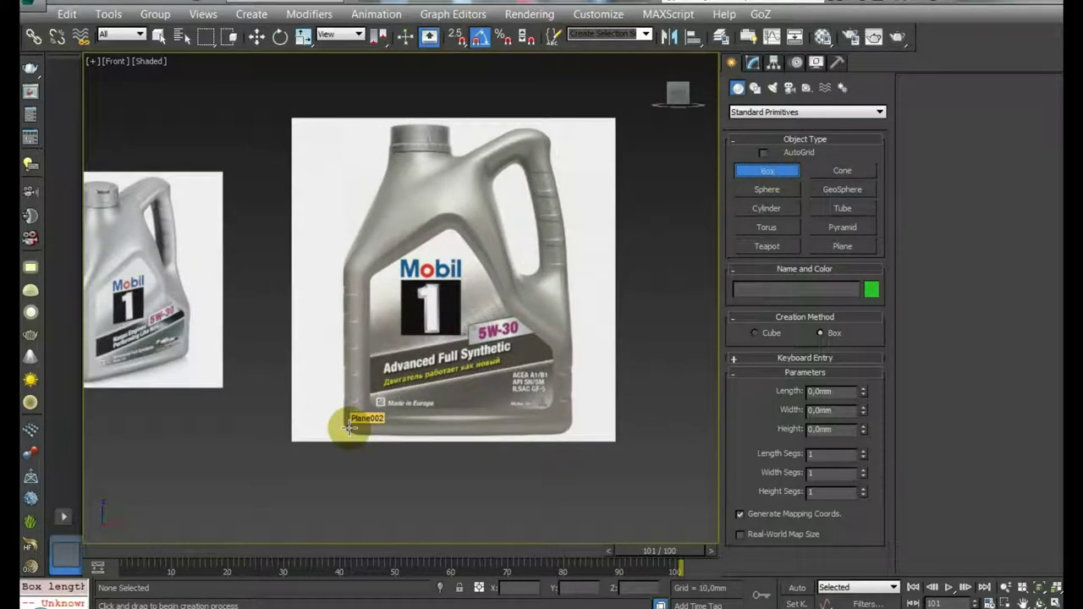
{"action": "left_click_drag", "start_coordinate": [348, 429], "coordinate": [575, 142]}
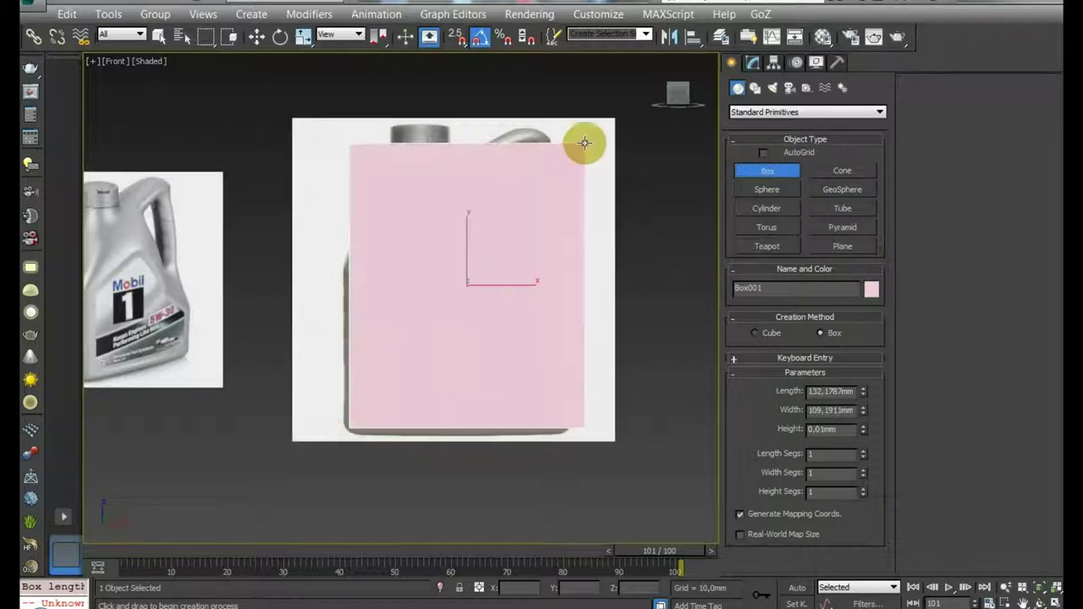
{"action": "left_click", "coordinate": [472, 309]}
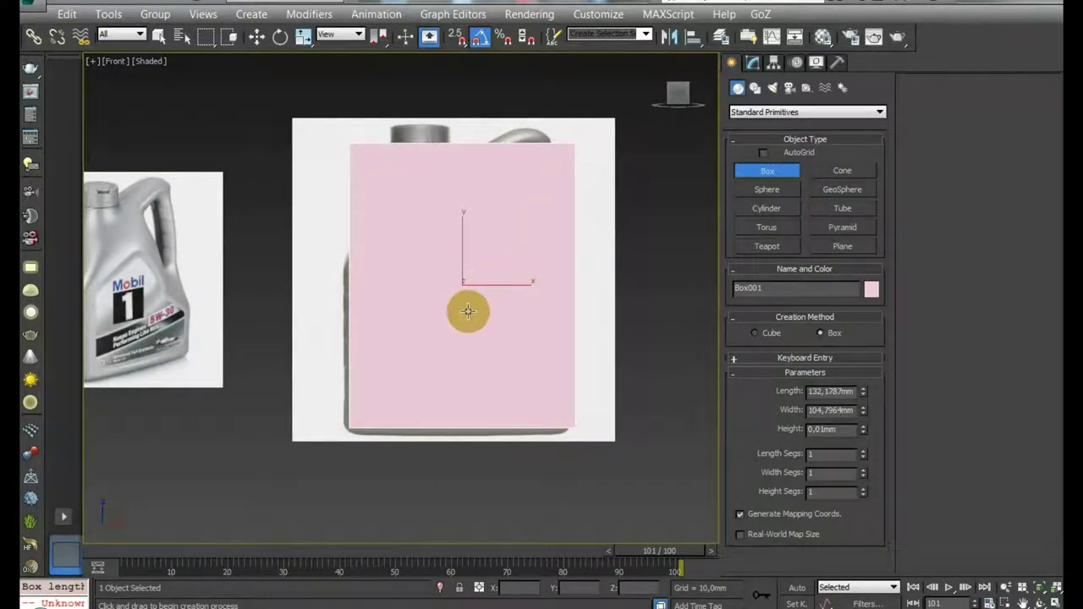
Center the box's pivot using Affect Pivot Only in the Hierarchy panel.
{"action": "key", "text": "l"}
{"action": "left_click", "coordinate": [773, 62]}
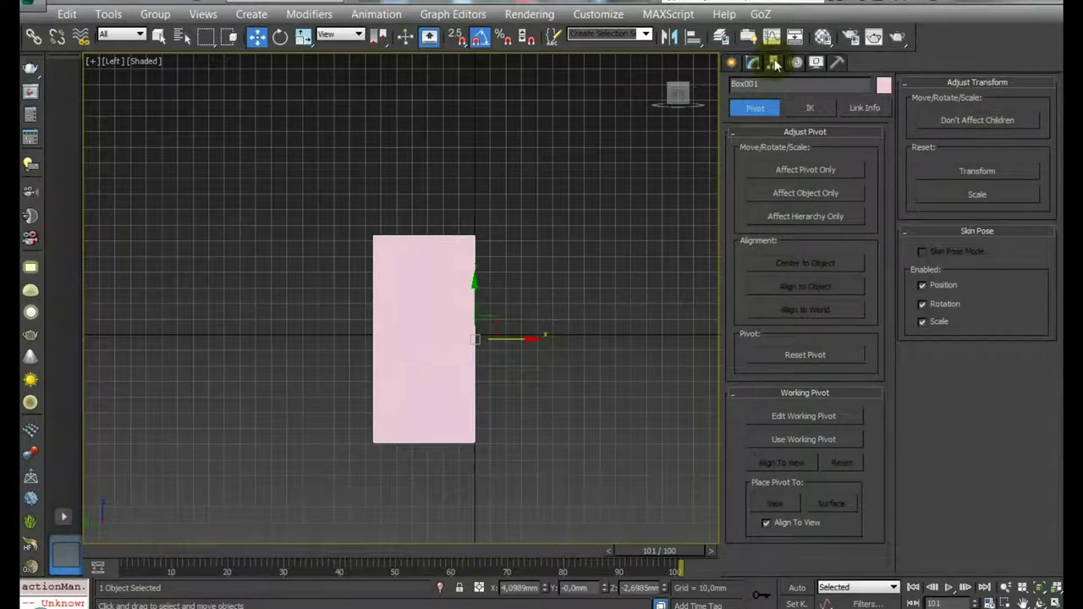
{"action": "left_click", "coordinate": [780, 171]}
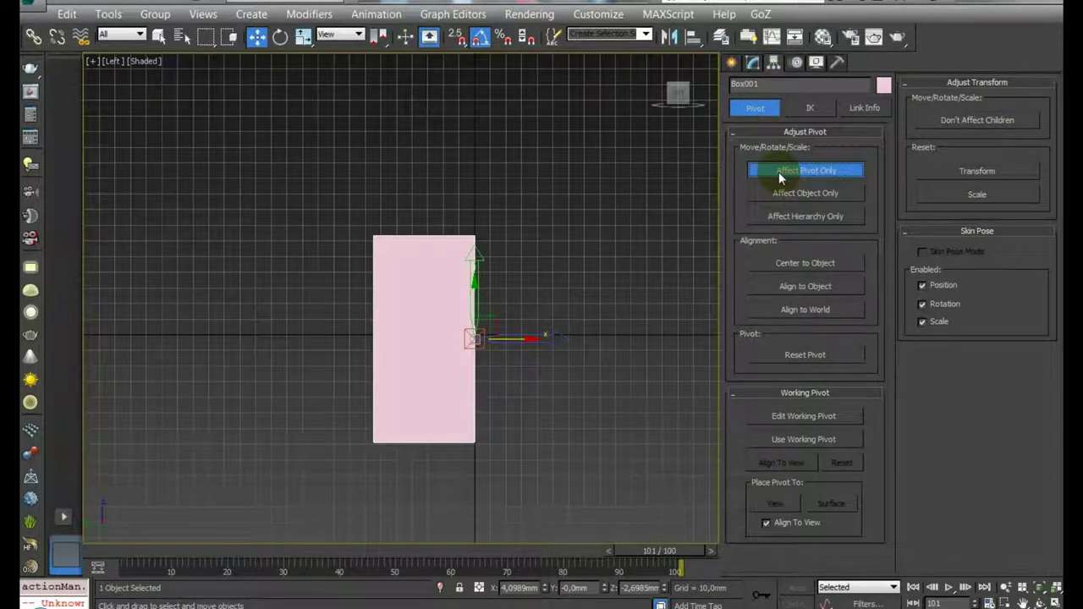
{"action": "left_click", "coordinate": [810, 264]}
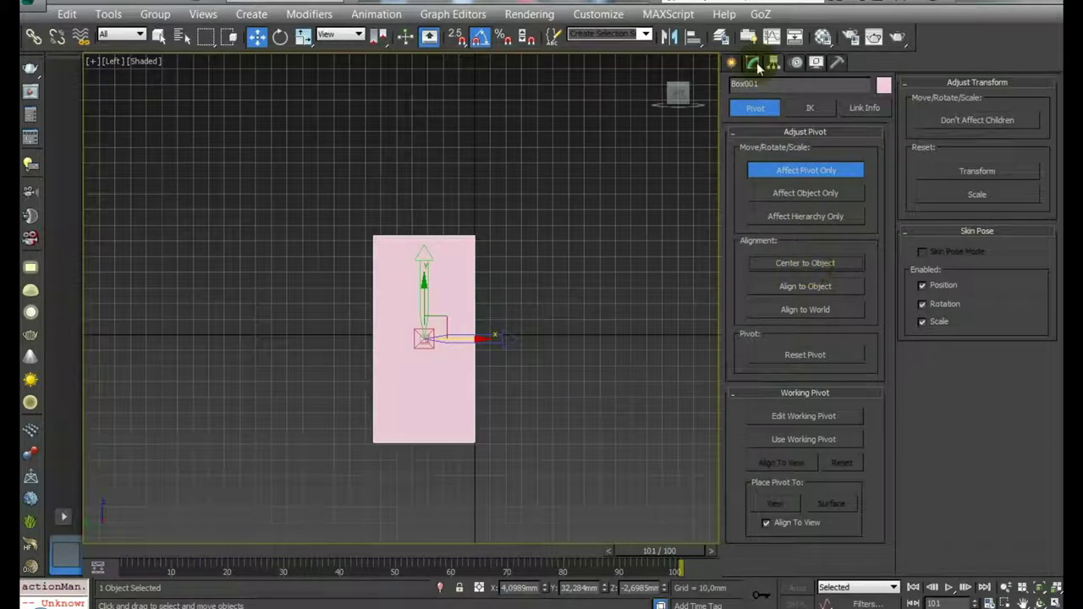
{"action": "left_click", "coordinate": [753, 62]}
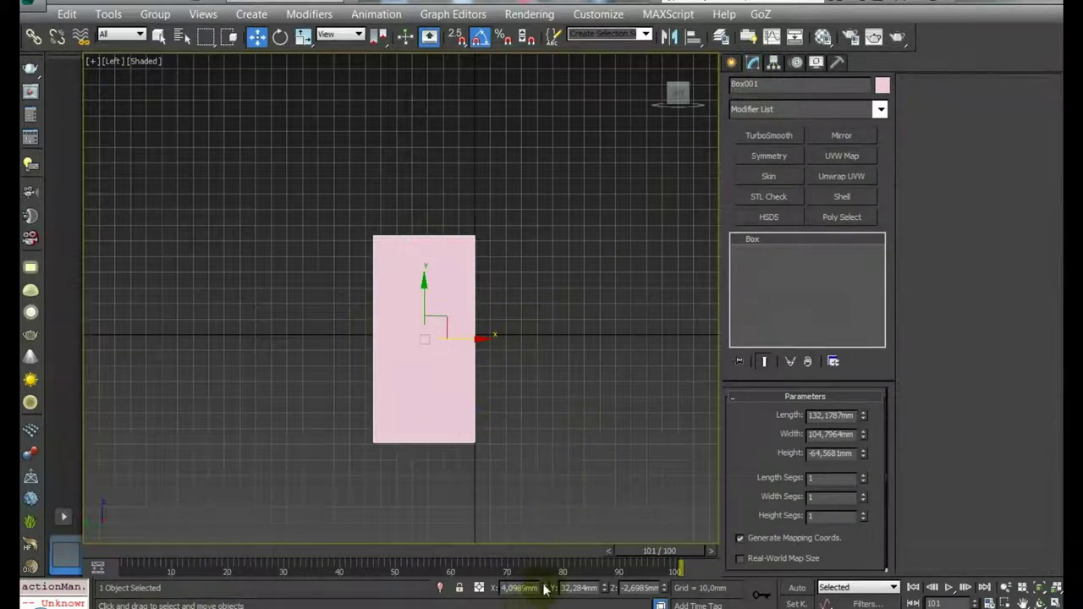
Zero the box's position, set length 132 and width 115, then adjust width and height by spinner.
{"action": "right_click", "coordinate": [604, 588]}
{"action": "right_click", "coordinate": [663, 590]}
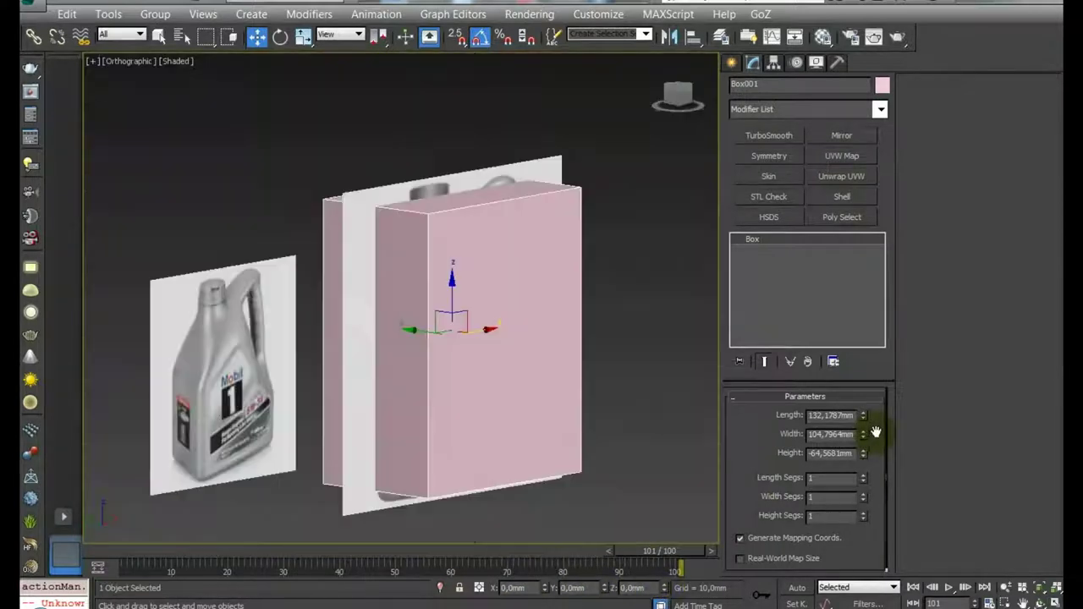
{"action": "double_click", "coordinate": [833, 415]}
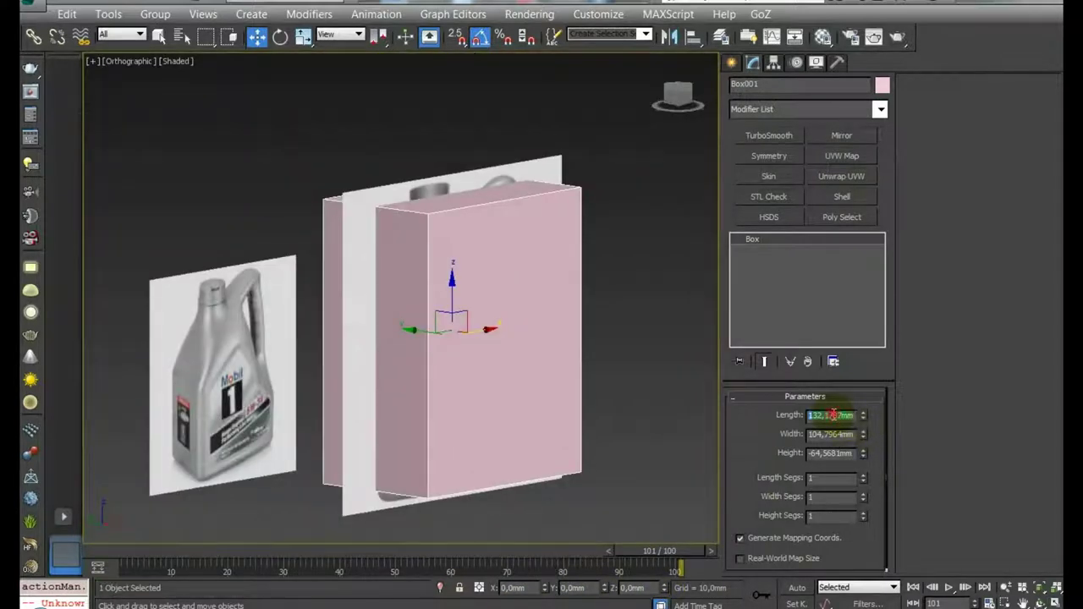
{"action": "type", "text": "132"}
{"action": "key", "text": "Return"}
{"action": "scroll", "coordinate": [616, 371], "scroll_direction": "down", "scroll_amount": 3}
{"action": "scroll", "coordinate": [616, 371], "scroll_direction": "down", "scroll_amount": 1}
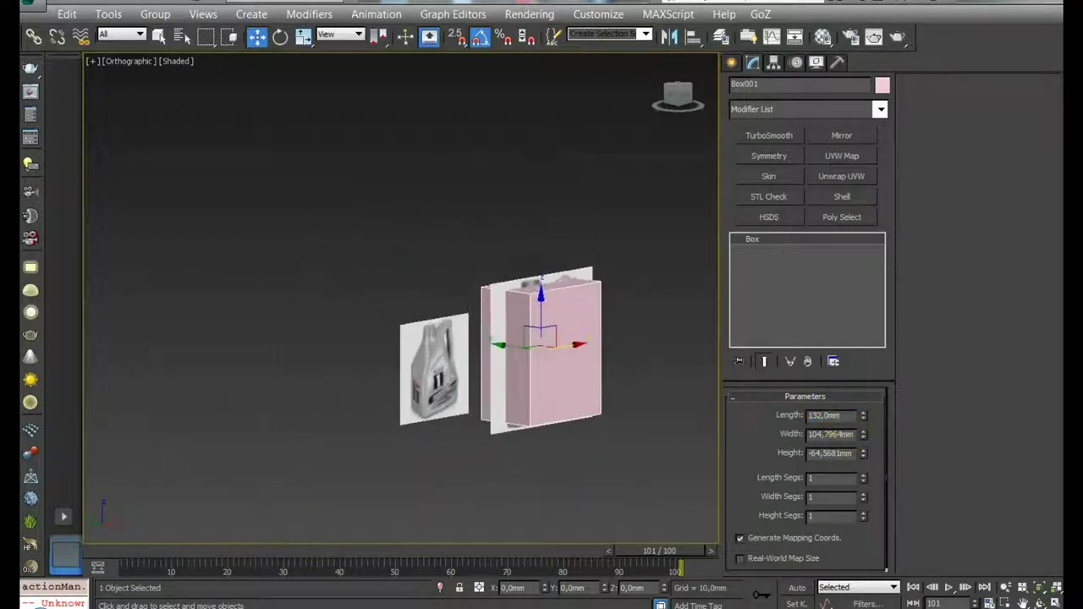
{"action": "scroll", "coordinate": [618, 366], "scroll_direction": "up", "scroll_amount": 4}
{"action": "double_click", "coordinate": [847, 434]}
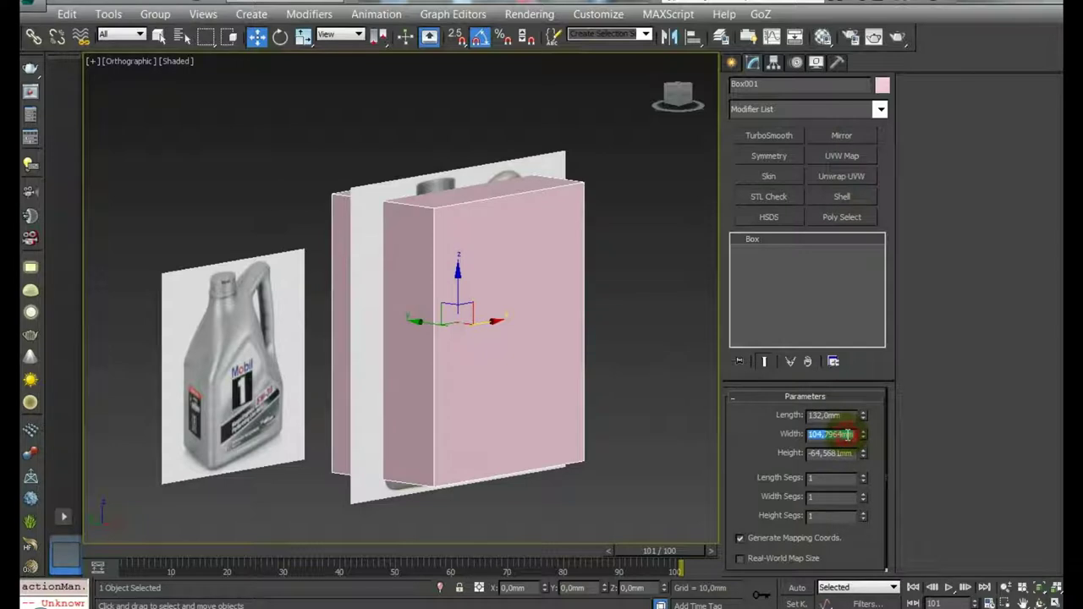
{"action": "type", "text": "115"}
{"action": "key", "text": "Return"}
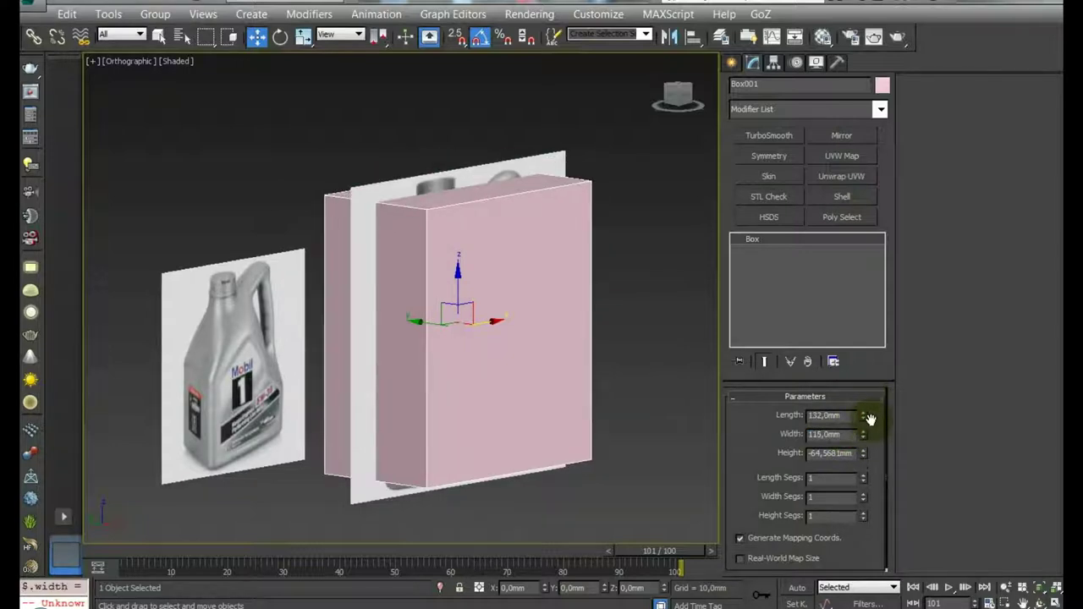
{"action": "left_click_drag", "start_coordinate": [870, 418], "coordinate": [869, 443]}
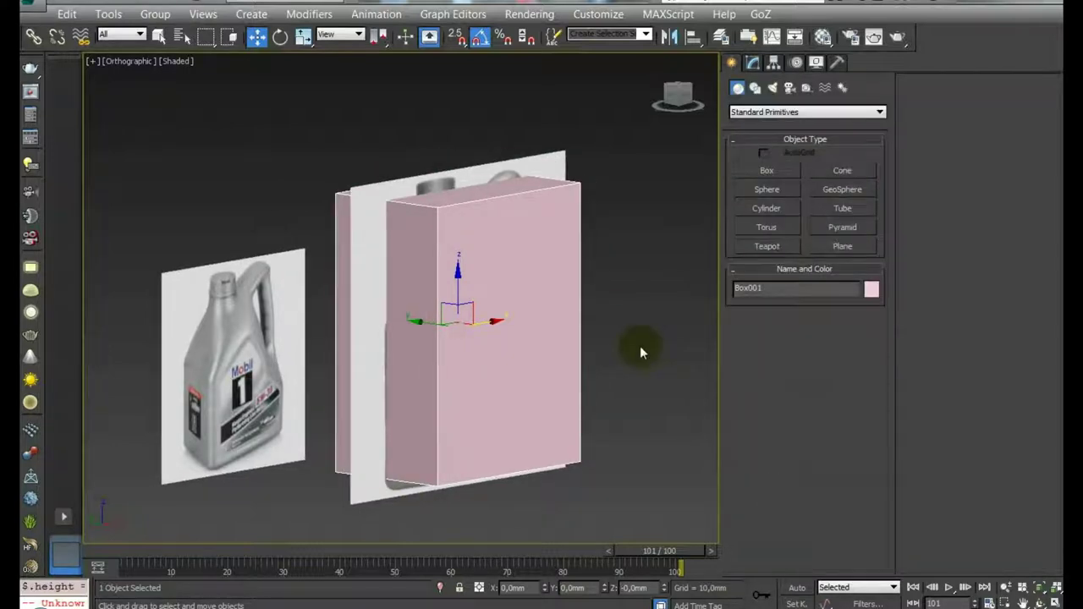
Make the box see-through with Alt+X and lower it in Front view onto the bottle.
{"action": "middle_click_drag", "start_coordinate": [637, 342], "coordinate": [626, 345], "text": "alt"}
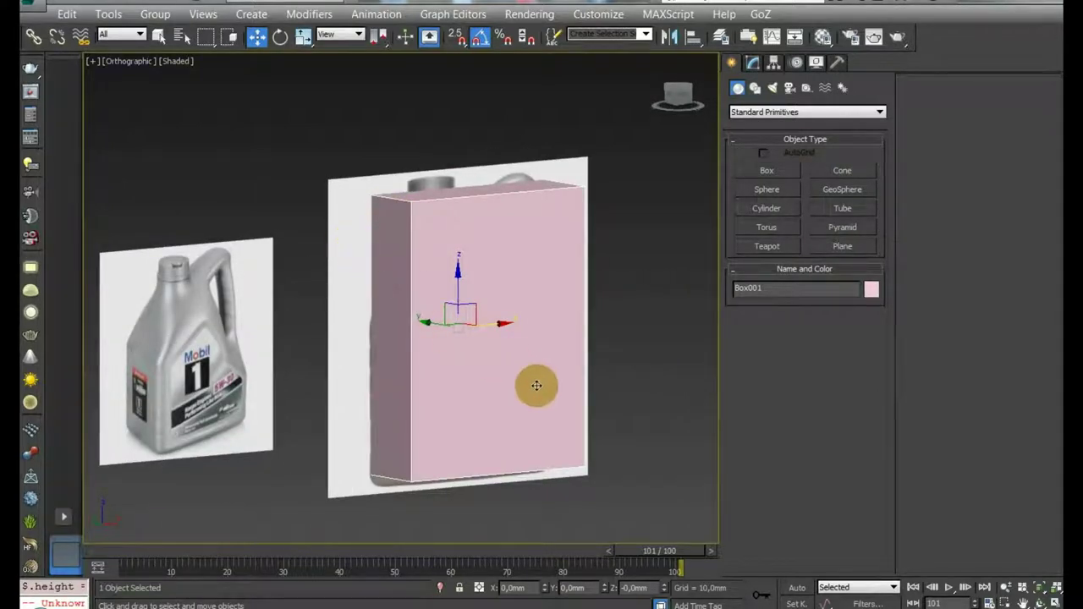
{"action": "key", "text": "alt+x"}
{"action": "mouse_move", "coordinate": [536, 380]}
{"action": "middle_mouse_down", "text": "alt"}
{"action": "mouse_move", "coordinate": [507, 330]}
{"action": "mouse_move", "coordinate": [527, 345]}
{"action": "middle_mouse_up", "text": "alt"}
{"action": "left_click", "coordinate": [682, 95]}
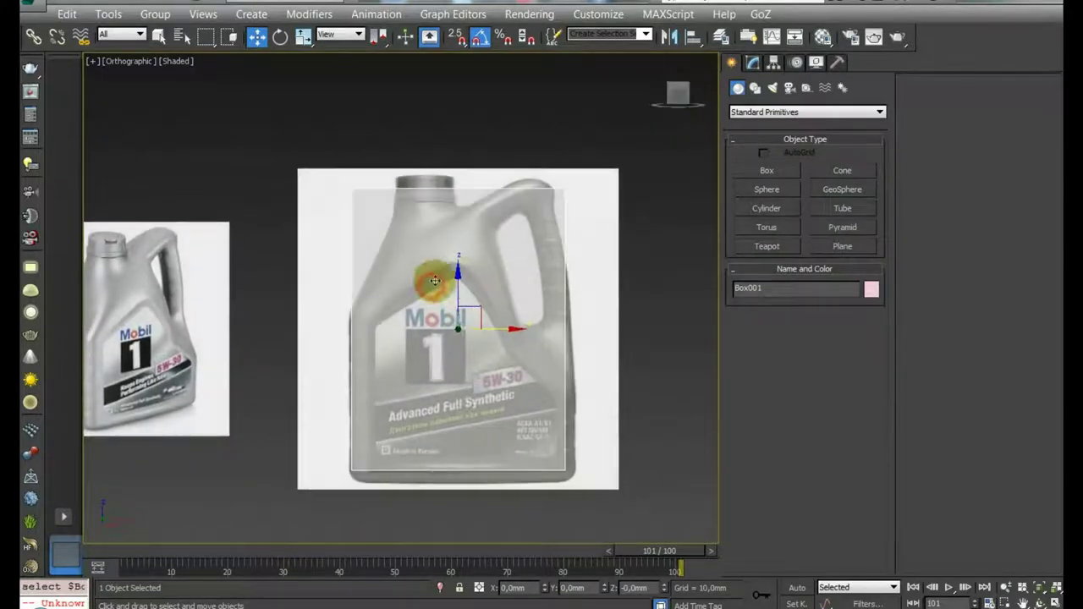
{"action": "left_click_drag", "start_coordinate": [459, 280], "coordinate": [458, 288]}
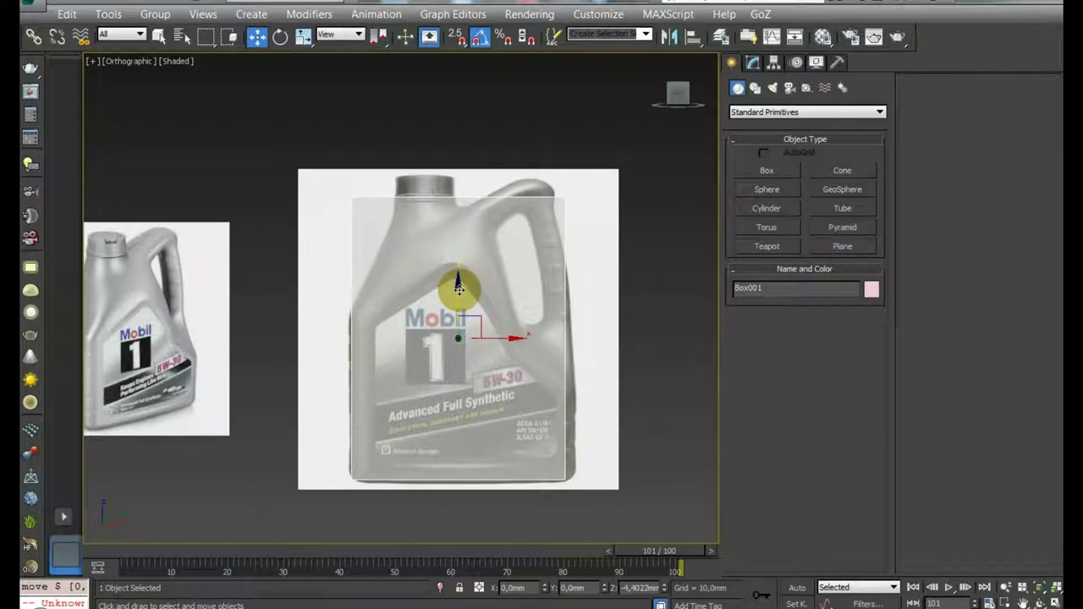
{"action": "left_click", "coordinate": [752, 61]}
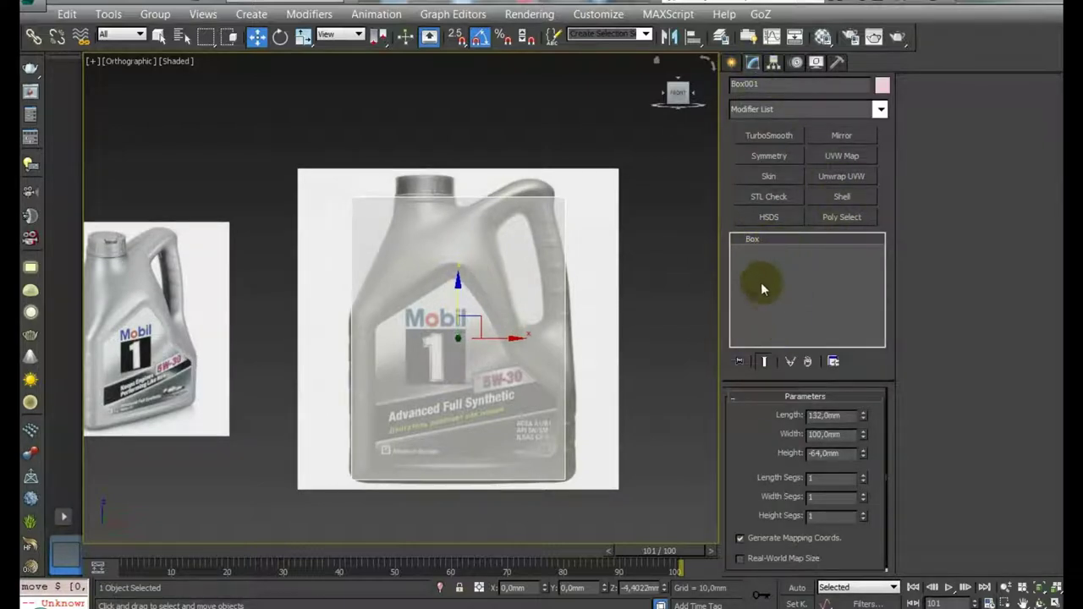
{"action": "left_click", "coordinate": [771, 110]}
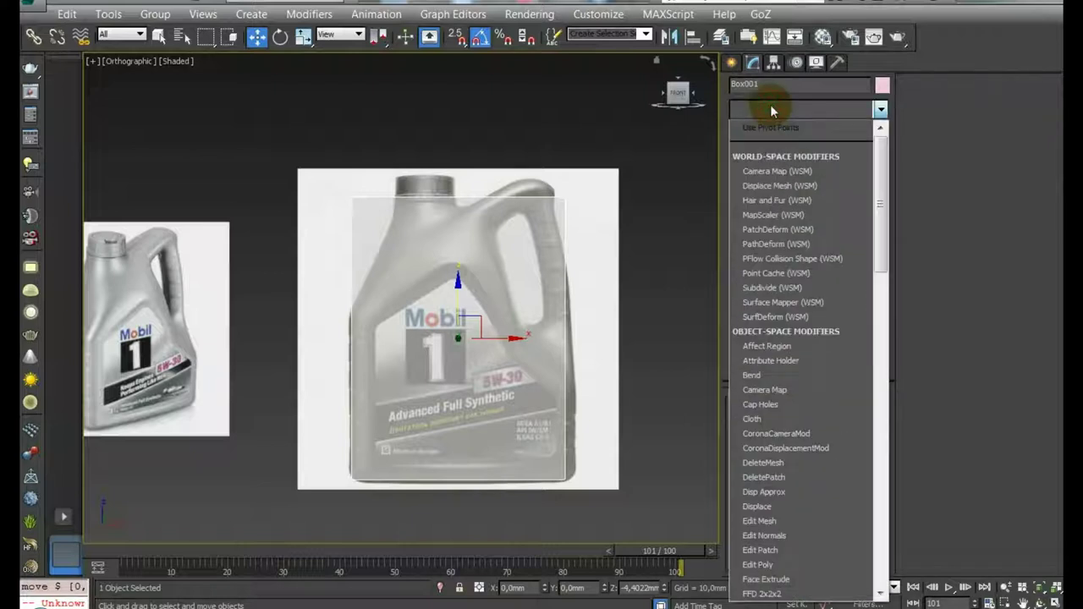
Add an Edit Poly modifier and move the top-left vertices right to slant the shoulder.
{"action": "left_click", "coordinate": [782, 565]}
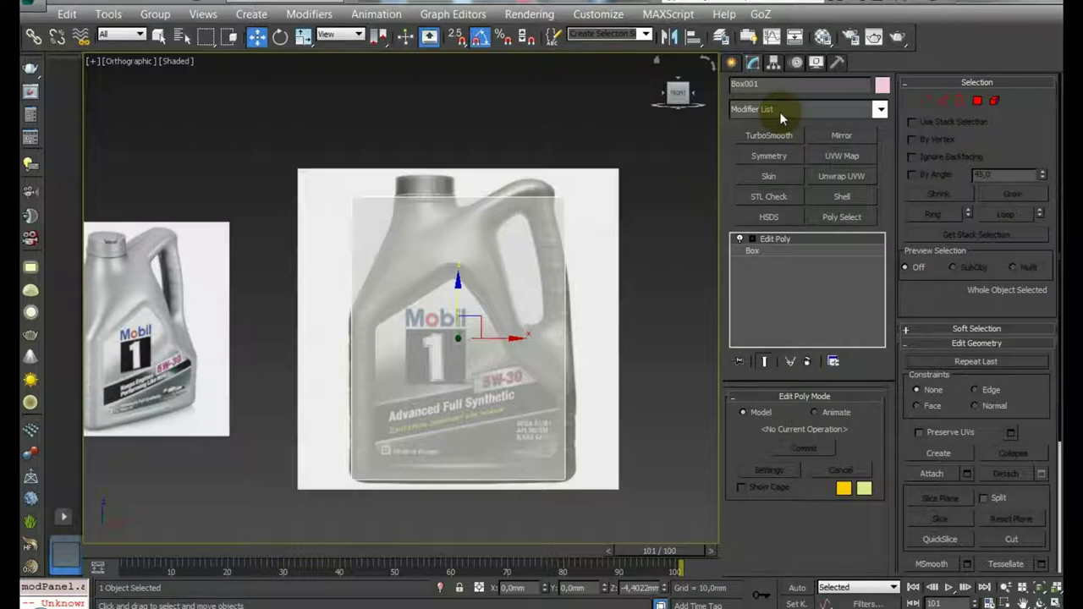
{"action": "left_click", "coordinate": [924, 101]}
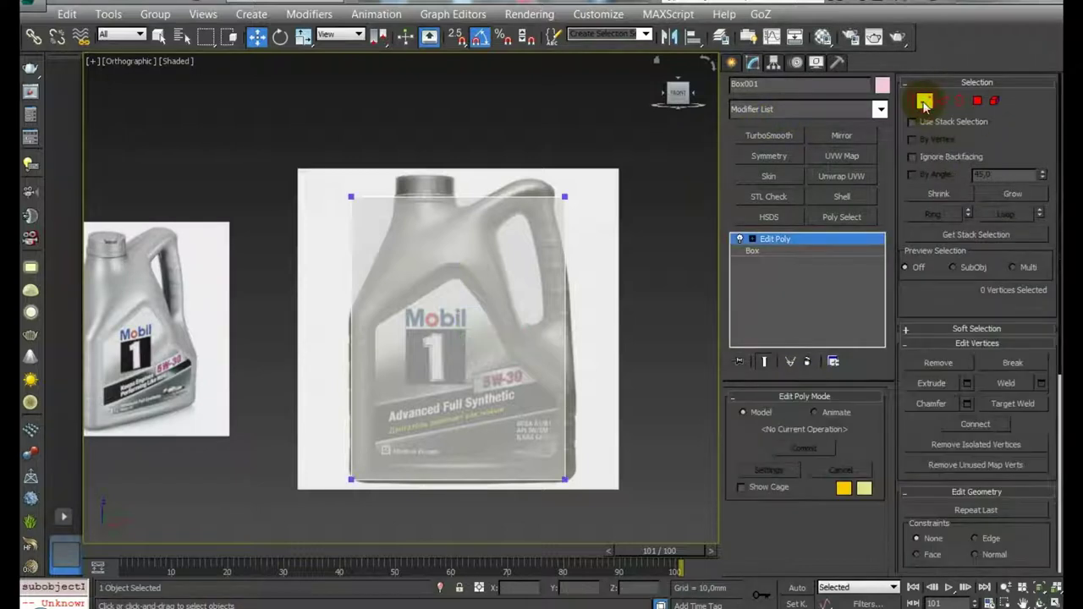
{"action": "left_click_drag", "start_coordinate": [664, 387], "coordinate": [550, 495]}
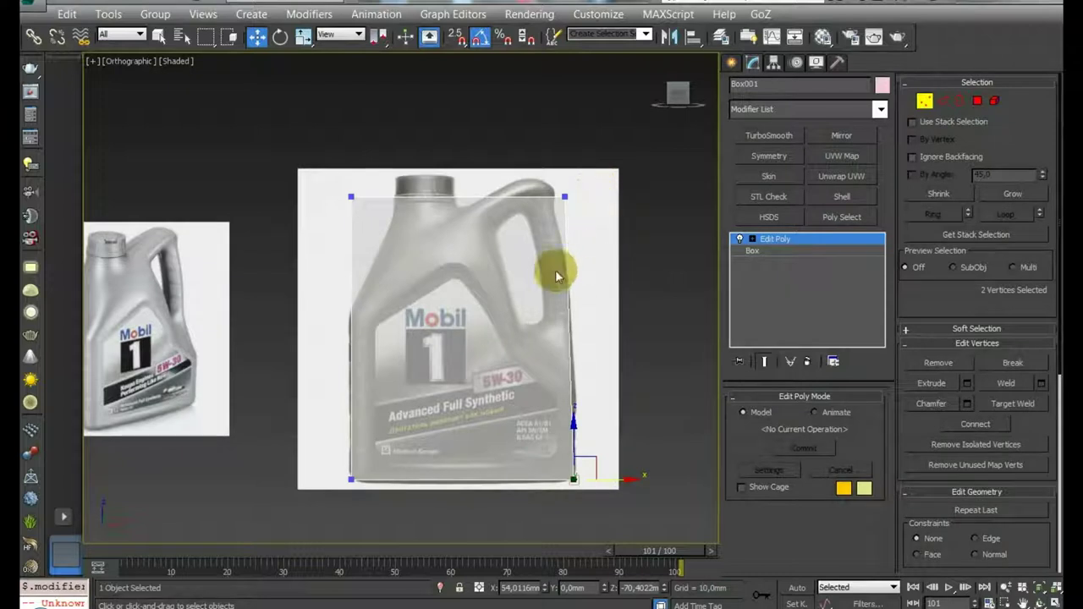
{"action": "mouse_move", "coordinate": [315, 174]}
{"action": "left_mouse_down"}
{"action": "mouse_move", "coordinate": [381, 215]}
{"action": "mouse_move", "coordinate": [428, 195]}
{"action": "left_mouse_up"}
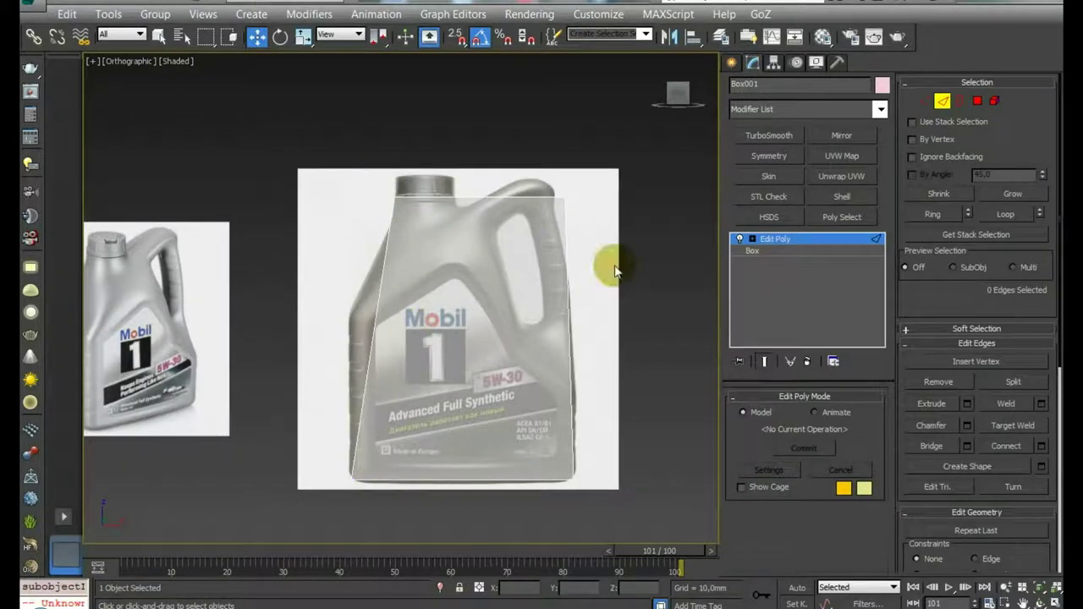
Connect the four vertical side edges with 2 segments and slide 71 for two horizontal loops.
{"action": "left_click", "coordinate": [942, 101]}
{"action": "left_click_drag", "start_coordinate": [662, 332], "coordinate": [384, 337]}
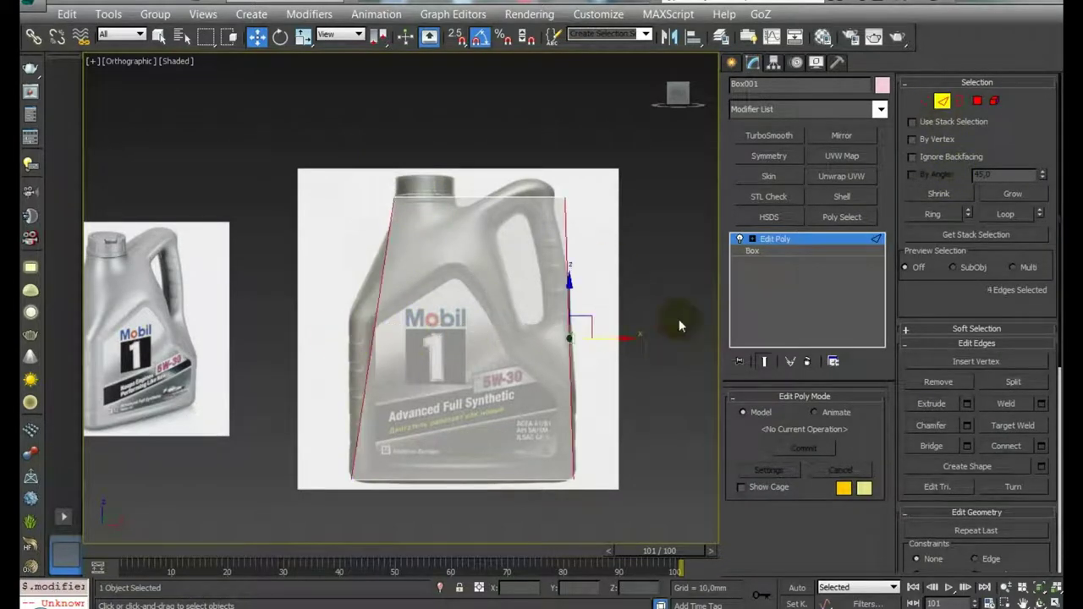
{"action": "left_click", "coordinate": [1041, 446]}
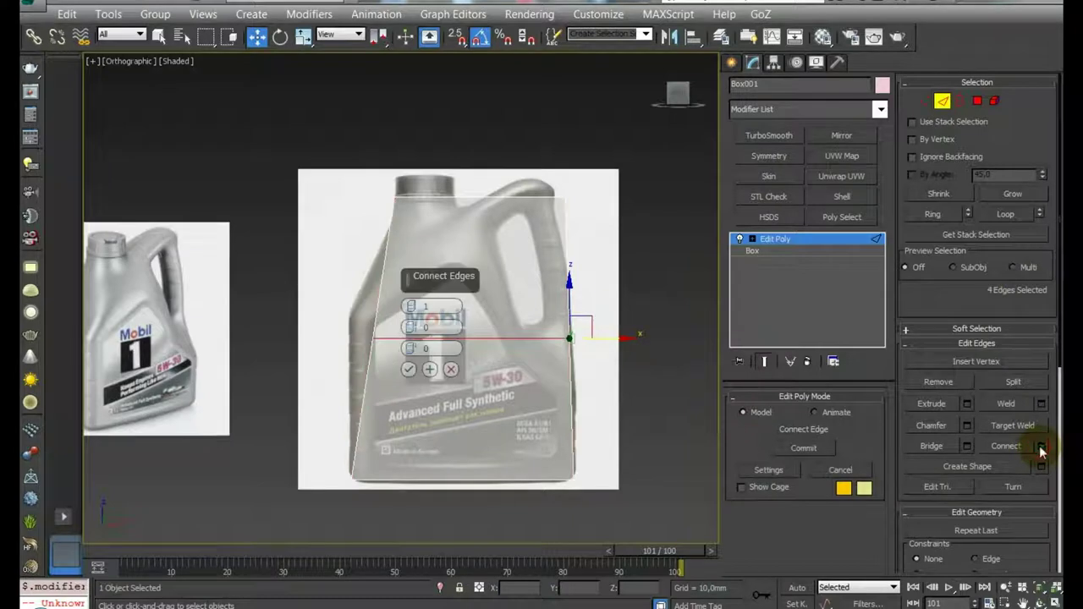
{"action": "mouse_move", "coordinate": [453, 288]}
{"action": "left_mouse_down"}
{"action": "mouse_move", "coordinate": [722, 212]}
{"action": "mouse_move", "coordinate": [715, 137]}
{"action": "left_mouse_up"}
{"action": "middle_click_drag", "start_coordinate": [677, 304], "coordinate": [578, 306]}
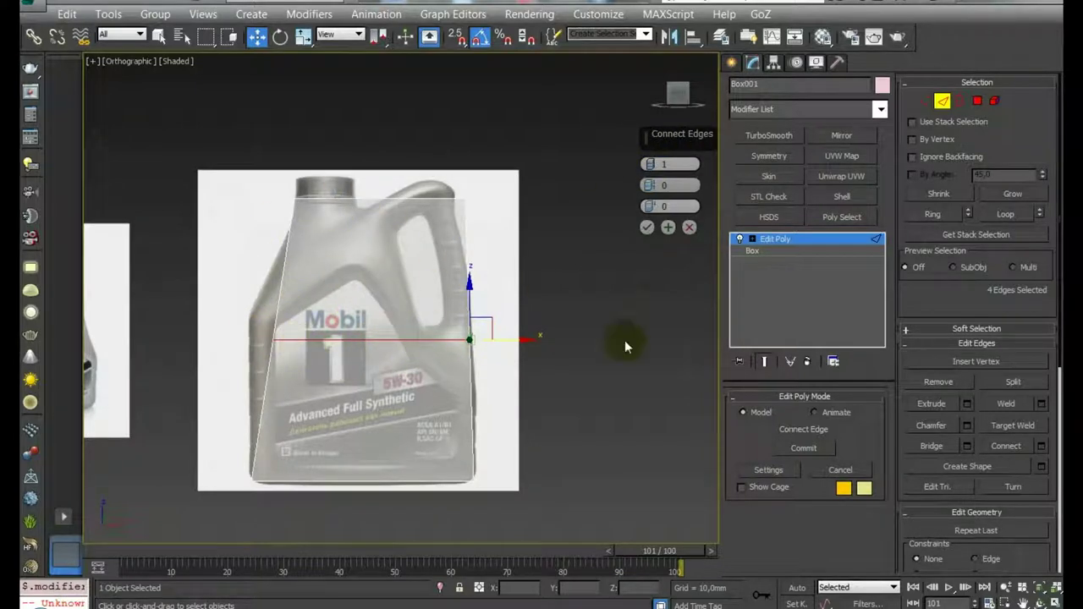
{"action": "left_click_drag", "start_coordinate": [649, 165], "coordinate": [666, 26]}
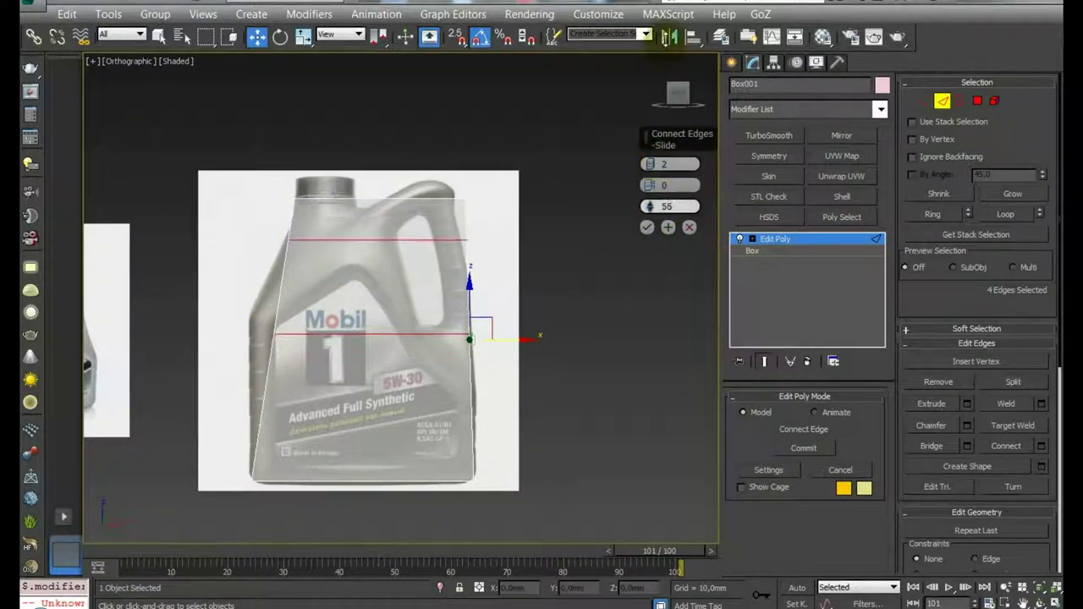
{"action": "left_click_drag", "start_coordinate": [650, 206], "coordinate": [668, 4]}
{"action": "left_click", "coordinate": [646, 226]}
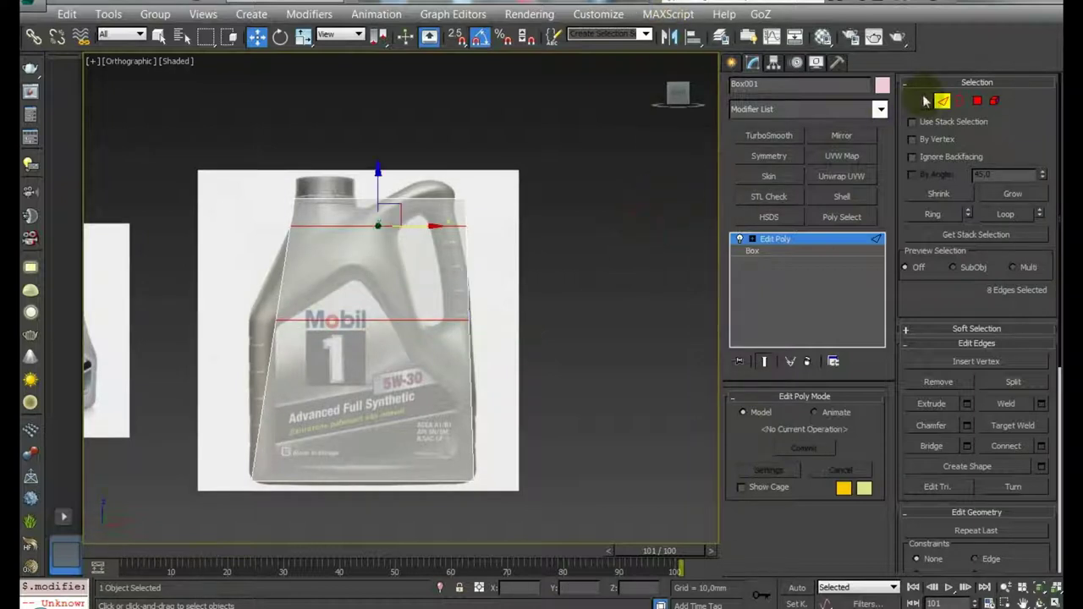
Select the left-side body vertices and nudge them left to match the bottle outline.
{"action": "key", "text": "1"}
{"action": "mouse_move", "coordinate": [224, 299]}
{"action": "left_mouse_down"}
{"action": "mouse_move", "coordinate": [330, 322]}
{"action": "mouse_move", "coordinate": [302, 321]}
{"action": "left_mouse_up"}
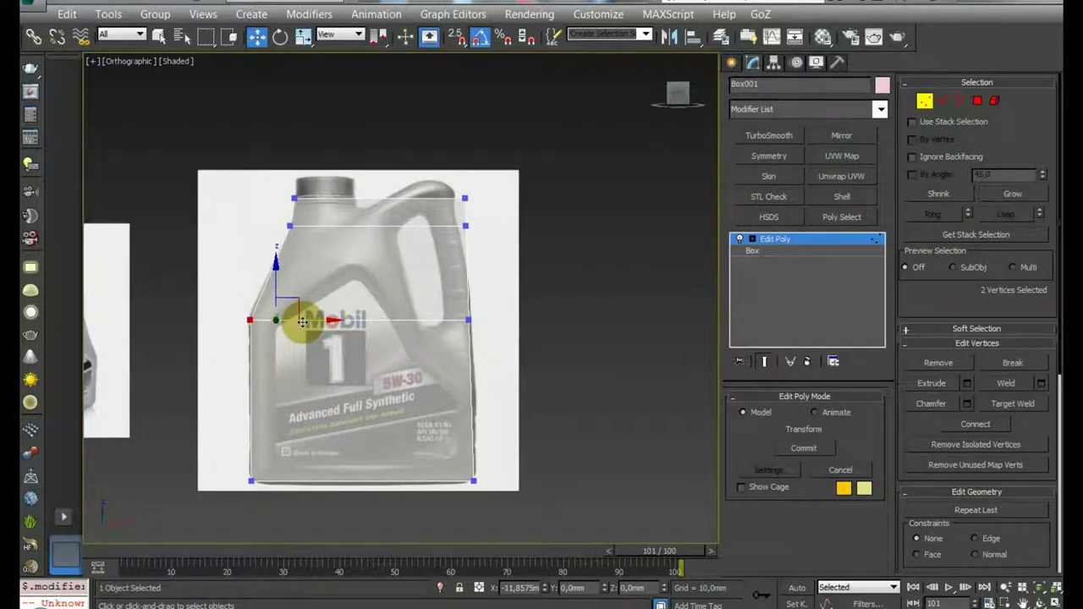
{"action": "left_click_drag", "start_coordinate": [302, 321], "coordinate": [302, 321]}
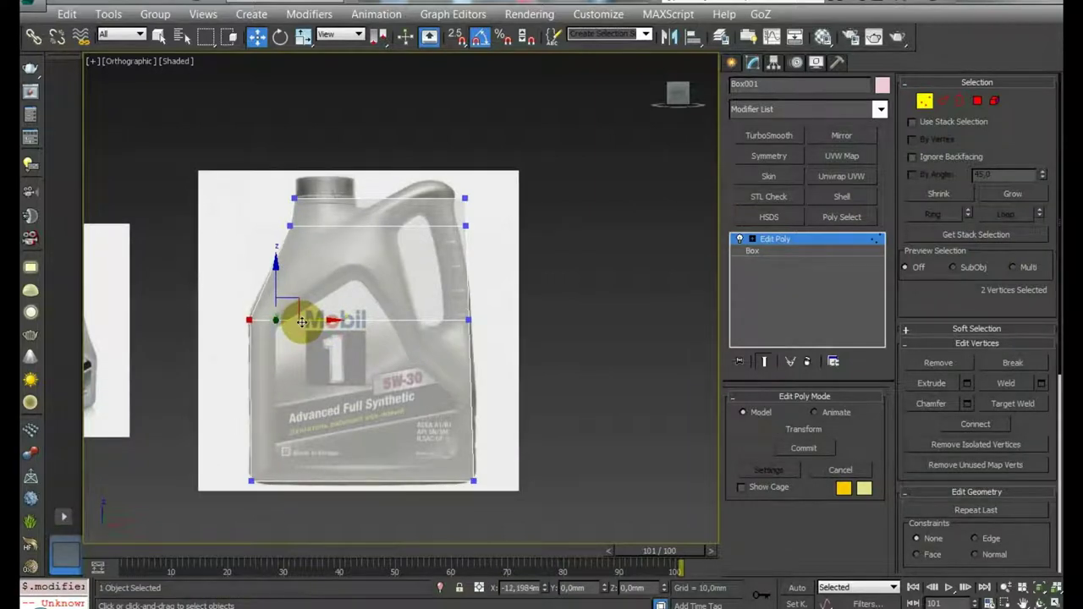
{"action": "scroll", "coordinate": [289, 320], "scroll_direction": "up", "scroll_amount": 2}
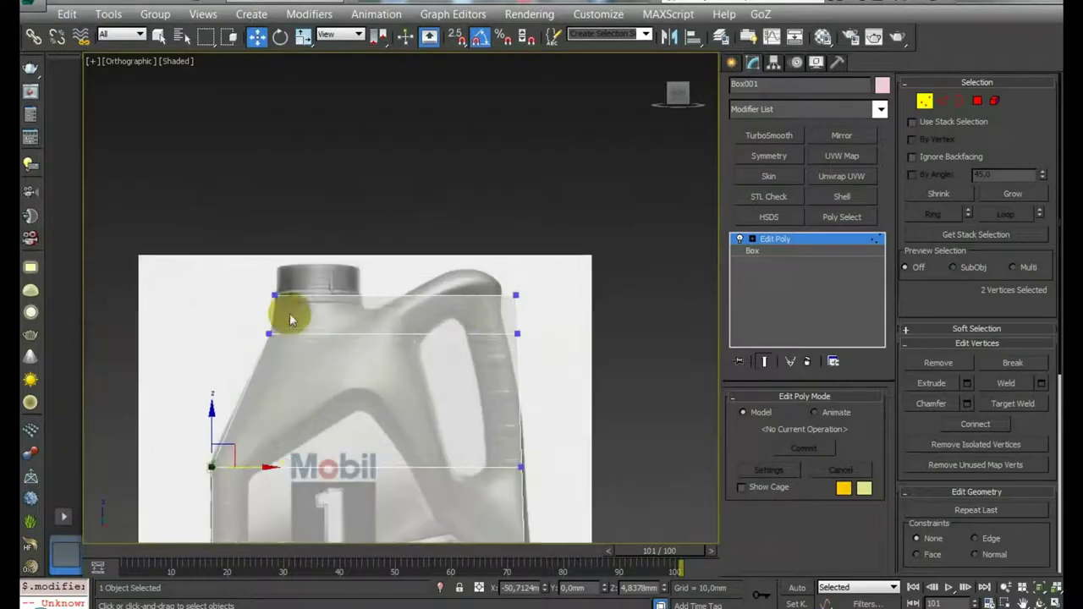
{"action": "scroll", "coordinate": [520, 360], "scroll_direction": "down", "scroll_amount": 2}
Pull the upper-right and cap vertices inward into a sloped shoulder, then select the shoulder edges.
{"action": "middle_click_drag", "start_coordinate": [524, 330], "coordinate": [521, 333]}
{"action": "left_click", "coordinate": [505, 314]}
{"action": "left_click_drag", "start_coordinate": [502, 317], "coordinate": [468, 327]}
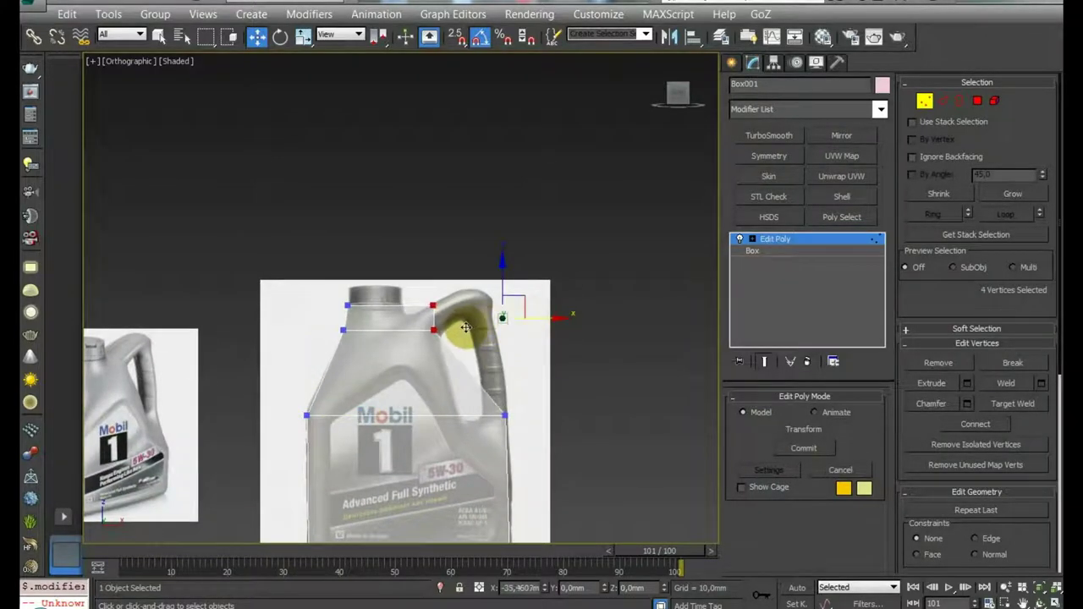
{"action": "left_click", "coordinate": [433, 304]}
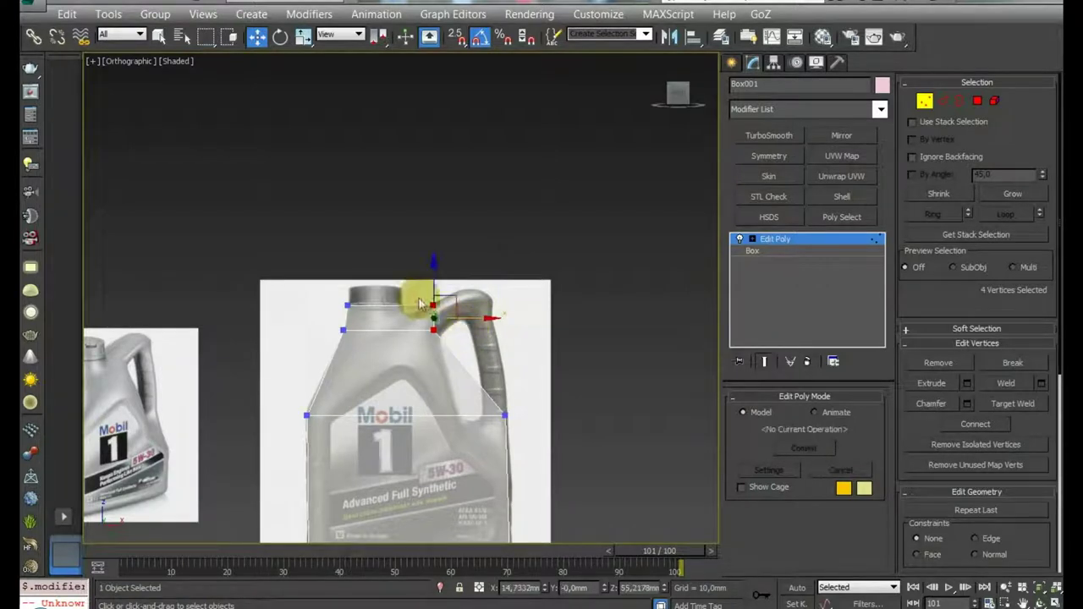
{"action": "left_click_drag", "start_coordinate": [448, 312], "coordinate": [418, 310]}
{"action": "left_click_drag", "start_coordinate": [317, 259], "coordinate": [429, 309]}
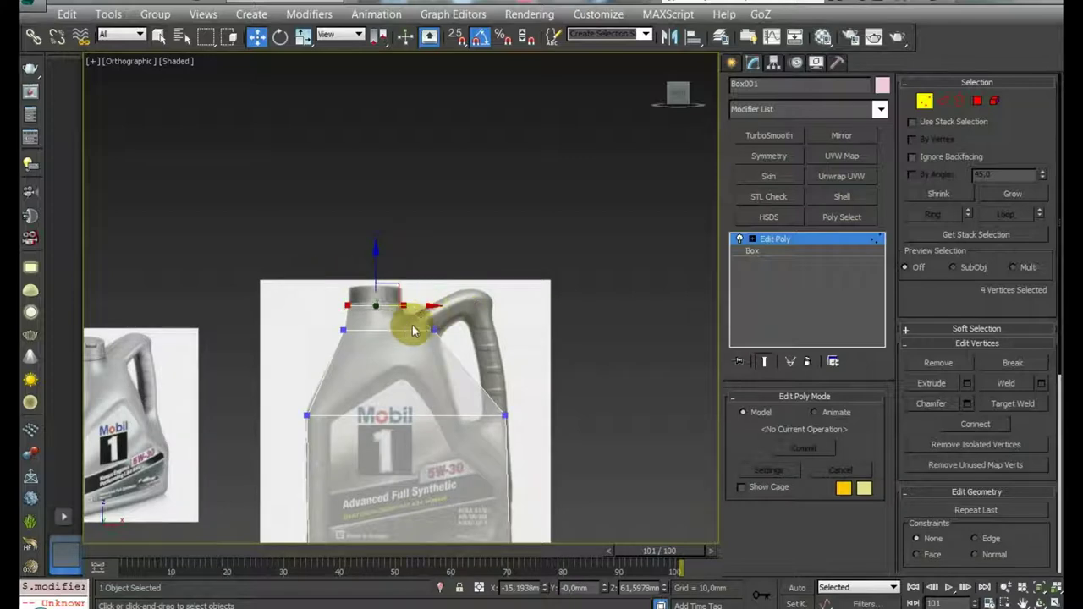
{"action": "scroll", "coordinate": [420, 324], "scroll_direction": "up", "scroll_amount": 4}
{"action": "left_click_drag", "start_coordinate": [353, 244], "coordinate": [350, 253]}
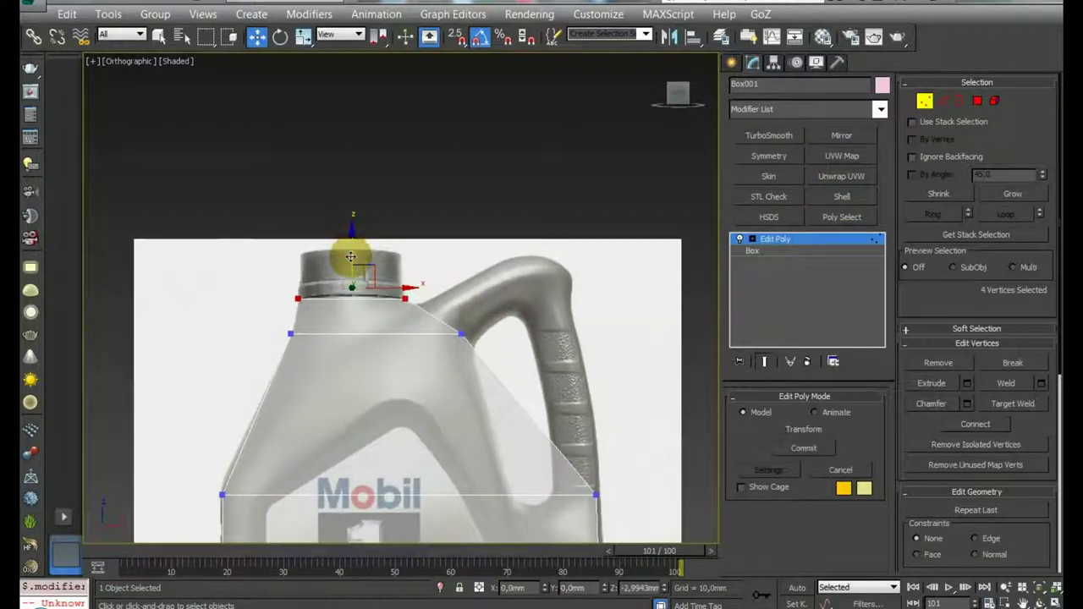
{"action": "scroll", "coordinate": [350, 257], "scroll_direction": "down", "scroll_amount": 3}
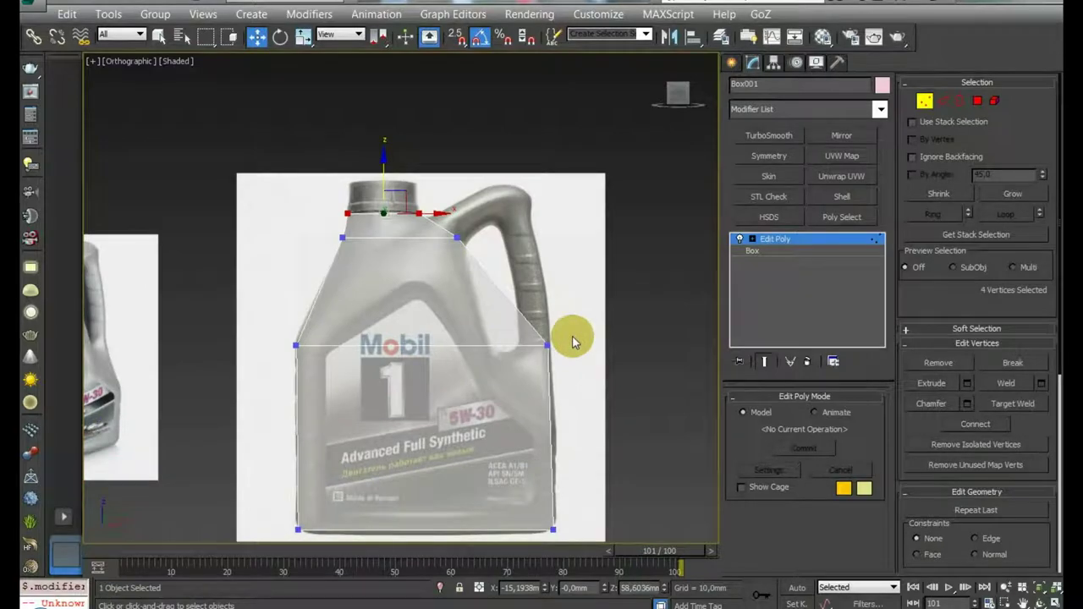
{"action": "key", "text": "2"}
{"action": "left_click_drag", "start_coordinate": [275, 279], "coordinate": [615, 287]}
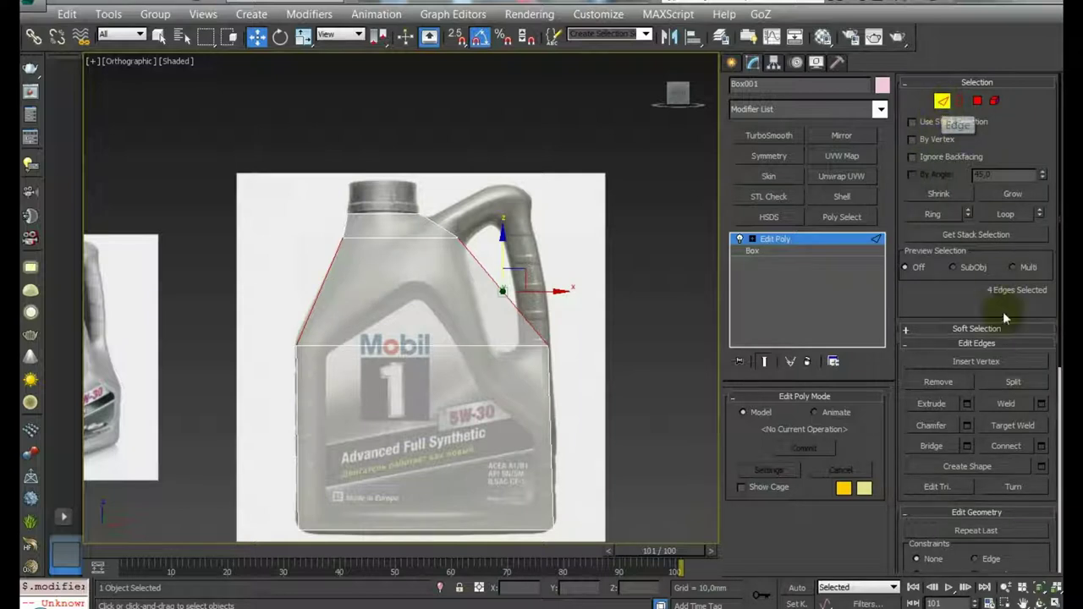
Connect the selected shoulder edges with 2 segments and slide 0, adding two edge loops.
{"action": "left_click", "coordinate": [1039, 449]}
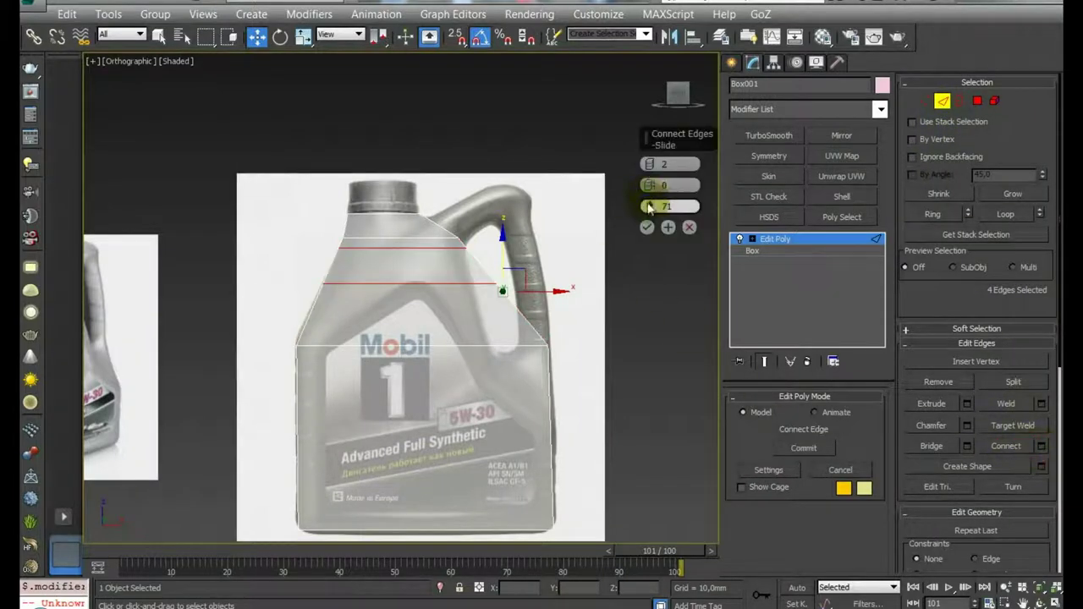
{"action": "right_click", "coordinate": [649, 207]}
{"action": "left_click", "coordinate": [650, 166]}
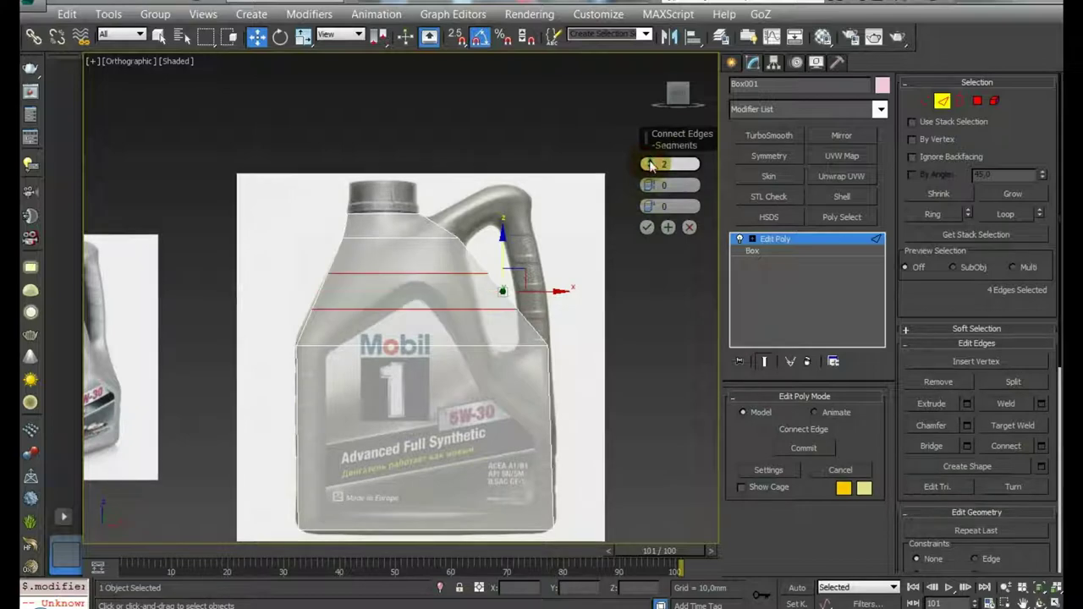
{"action": "left_click", "coordinate": [647, 228]}
Move the new loops' right-hand vertices onto the bottle outline, then select the lower body's side edges.
{"action": "scroll", "coordinate": [506, 285], "scroll_direction": "up", "scroll_amount": 4}
{"action": "left_click", "coordinate": [925, 101]}
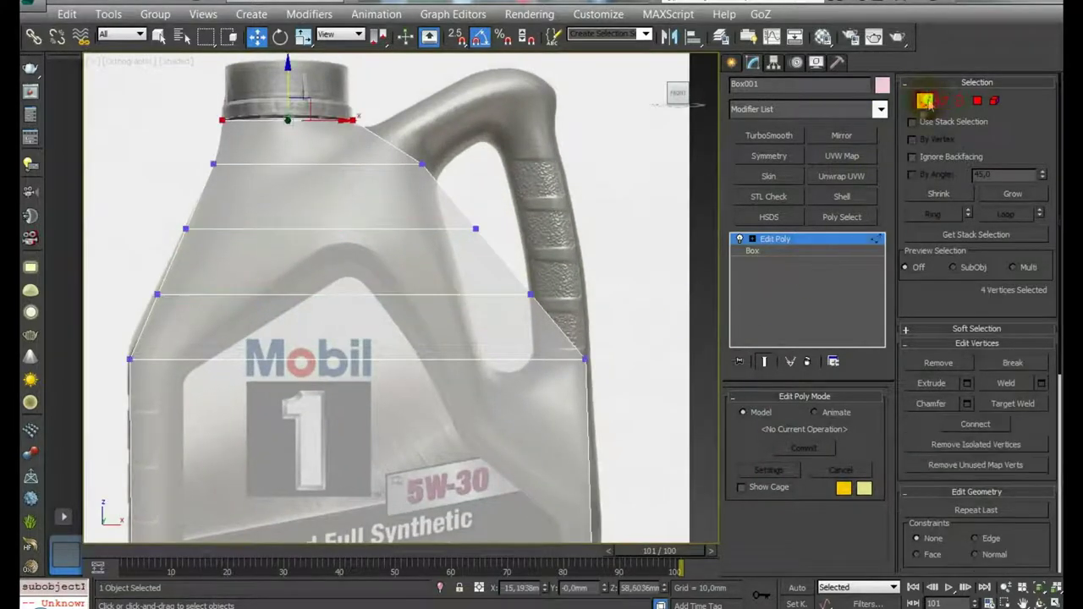
{"action": "scroll", "coordinate": [604, 259], "scroll_direction": "down", "scroll_amount": 3}
{"action": "mouse_move", "coordinate": [604, 259]}
{"action": "left_mouse_down"}
{"action": "mouse_move", "coordinate": [584, 292]}
{"action": "mouse_move", "coordinate": [534, 272]}
{"action": "left_mouse_up"}
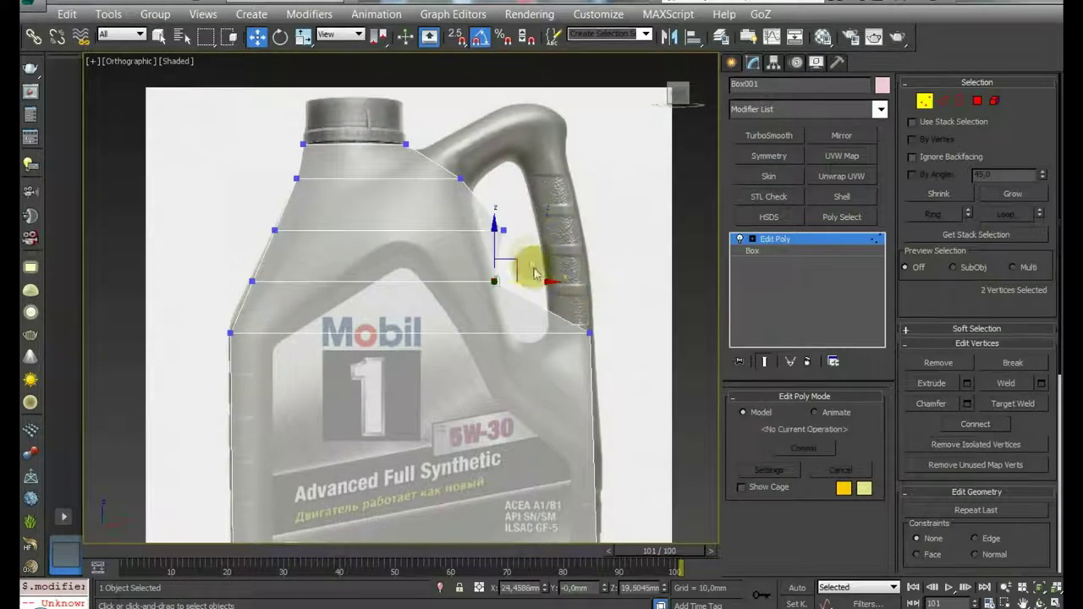
{"action": "left_click", "coordinate": [551, 234]}
{"action": "left_click_drag", "start_coordinate": [550, 234], "coordinate": [527, 235]}
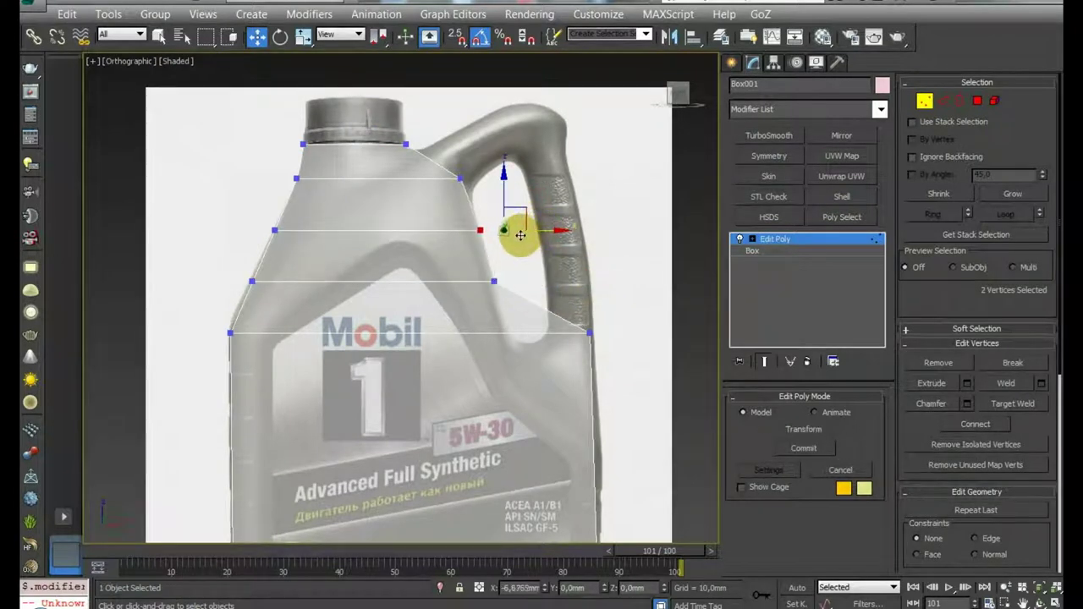
{"action": "scroll", "coordinate": [600, 294], "scroll_direction": "down", "scroll_amount": 2}
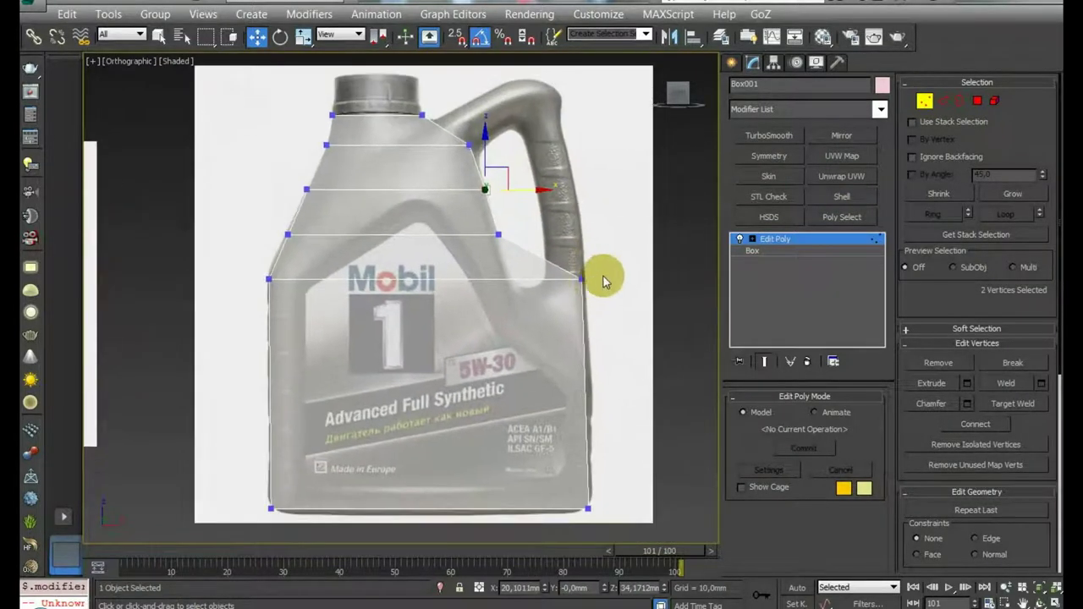
{"action": "left_click", "coordinate": [597, 284]}
{"action": "left_click_drag", "start_coordinate": [613, 279], "coordinate": [543, 294]}
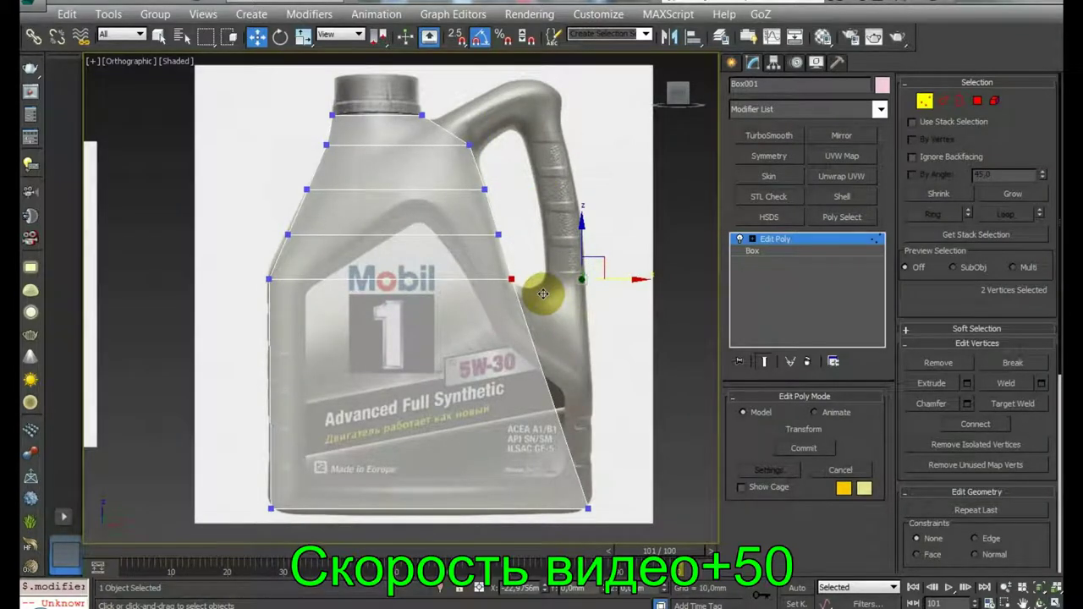
{"action": "key", "text": "2"}
{"action": "left_click_drag", "start_coordinate": [242, 367], "coordinate": [561, 367]}
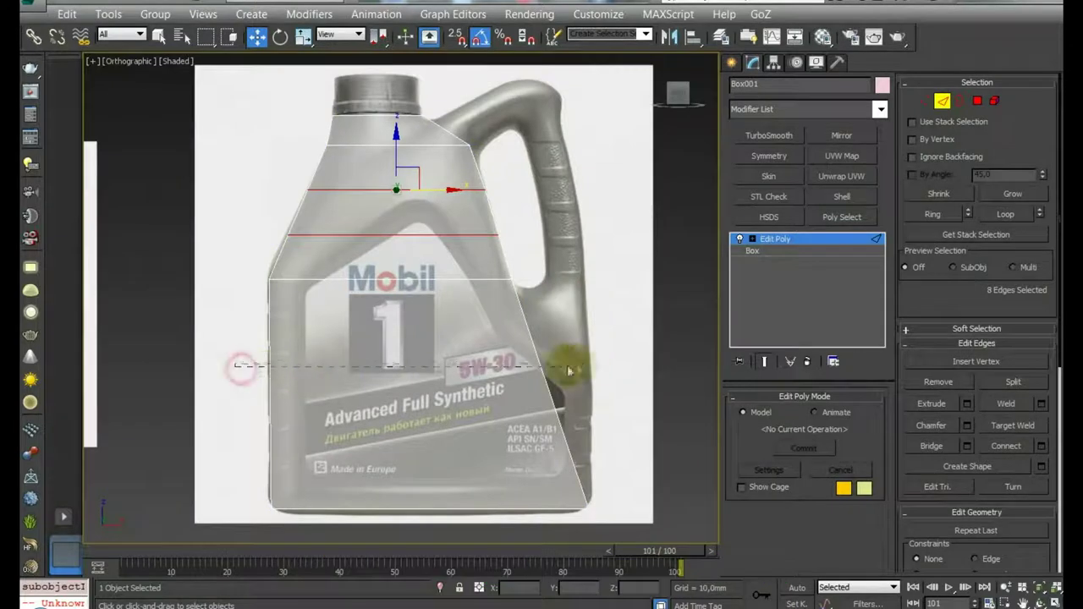
Connect the lower body side edges with 2 segments and raise the upper new loop.
{"action": "left_click", "coordinate": [1040, 446]}
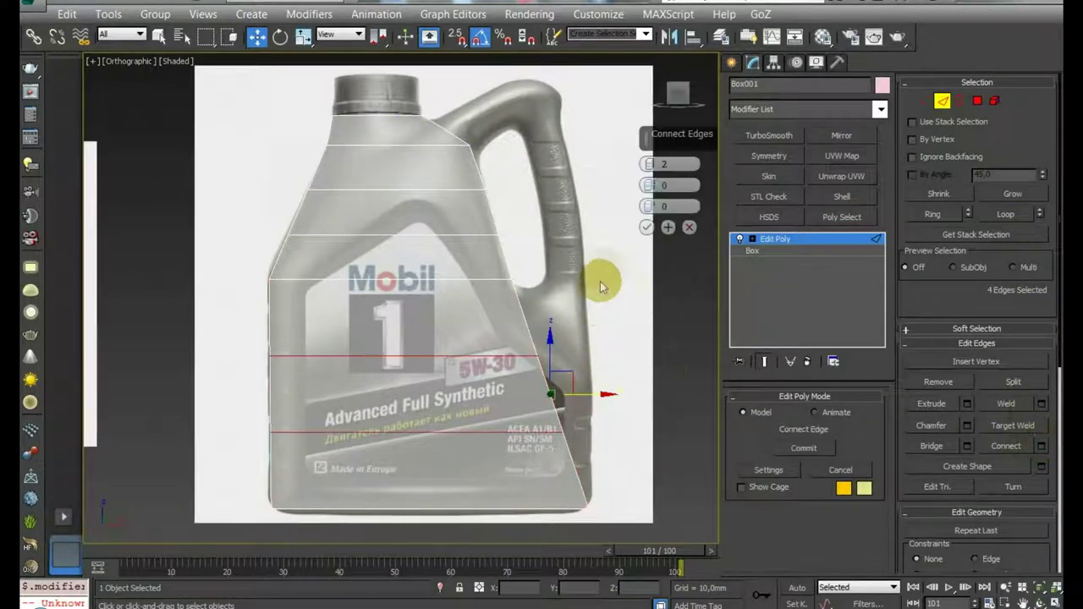
{"action": "left_click", "coordinate": [650, 228]}
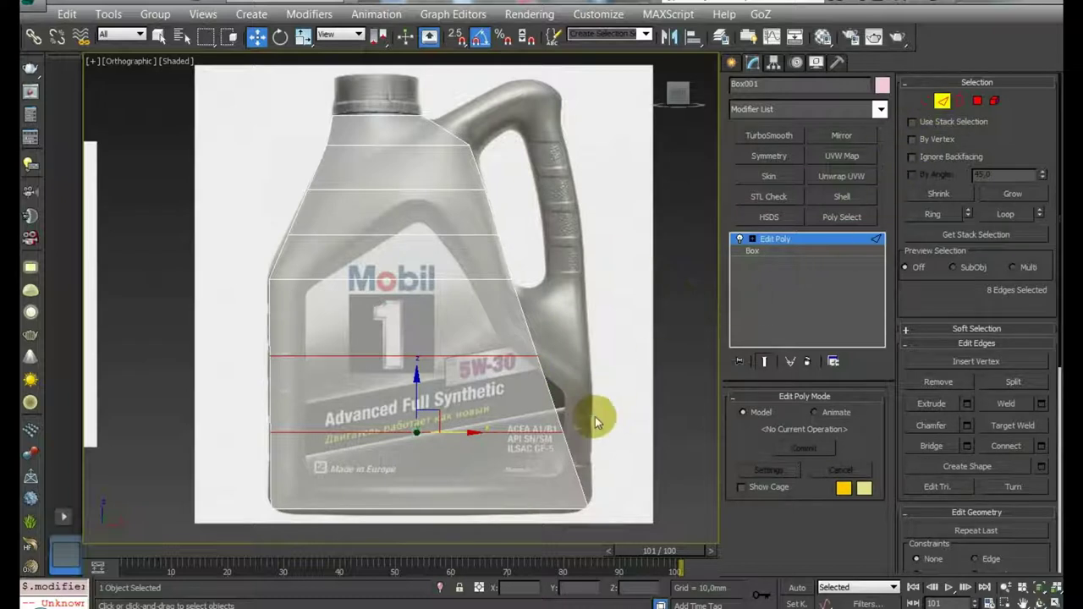
{"action": "left_click", "coordinate": [627, 408]}
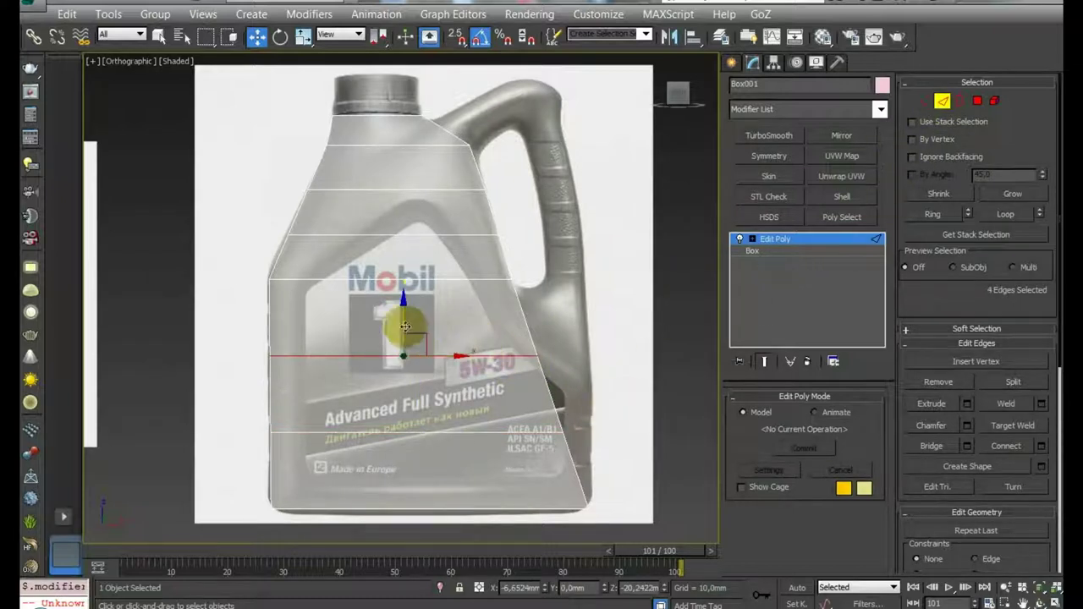
{"action": "left_click_drag", "start_coordinate": [403, 326], "coordinate": [402, 289]}
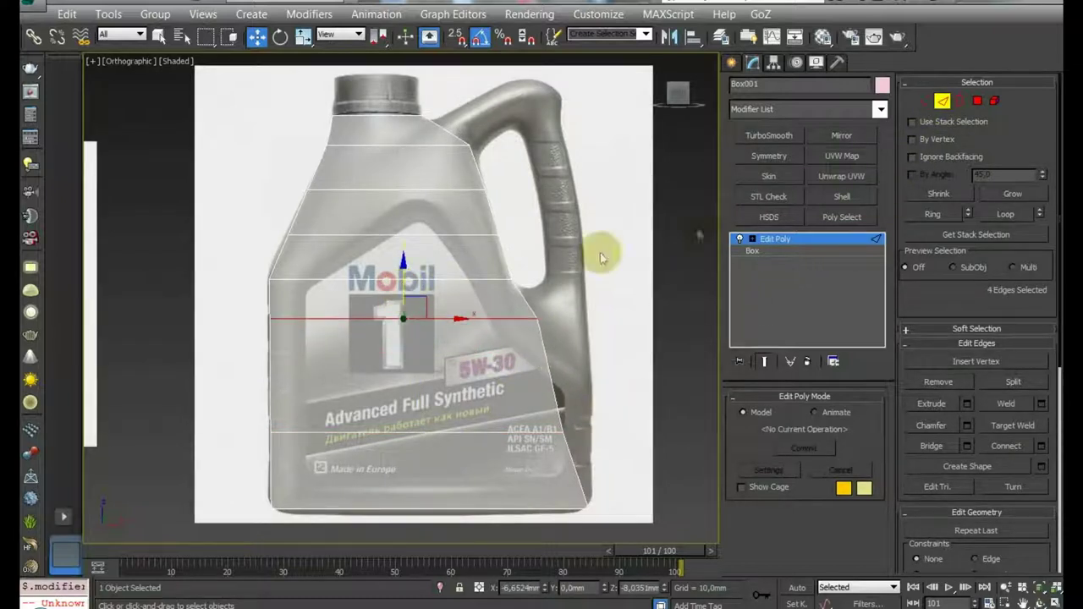
Move the right-side vertices out to the bottle edge and up to meet the handle.
{"action": "left_click", "coordinate": [924, 101]}
{"action": "mouse_move", "coordinate": [631, 281]}
{"action": "left_mouse_down"}
{"action": "mouse_move", "coordinate": [535, 342]}
{"action": "mouse_move", "coordinate": [611, 313]}
{"action": "left_mouse_up"}
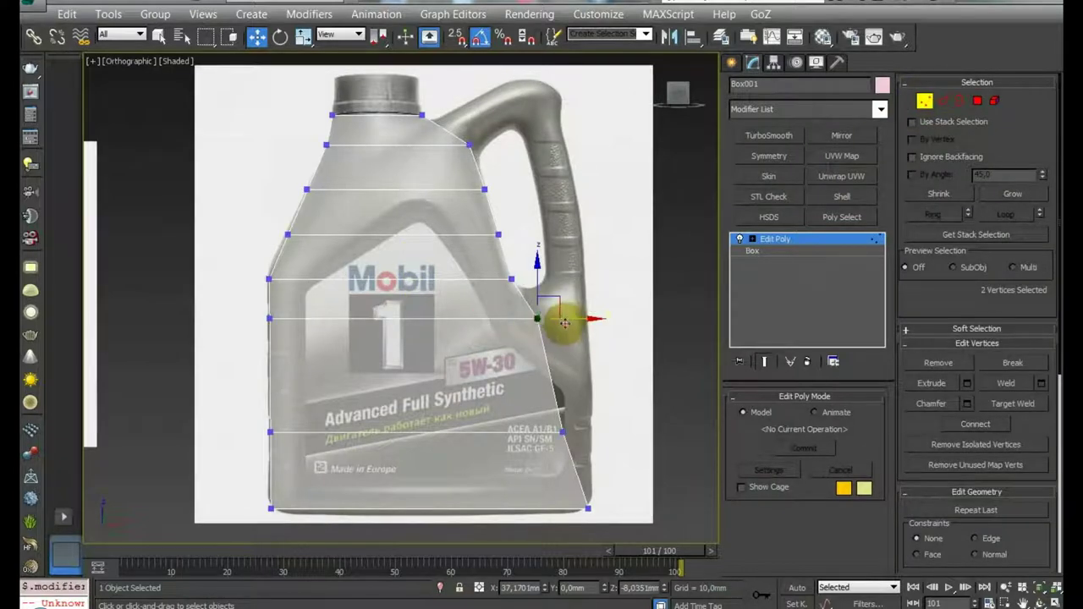
{"action": "mouse_move", "coordinate": [630, 376]}
{"action": "left_mouse_down"}
{"action": "mouse_move", "coordinate": [529, 457]}
{"action": "mouse_move", "coordinate": [603, 433]}
{"action": "left_mouse_up"}
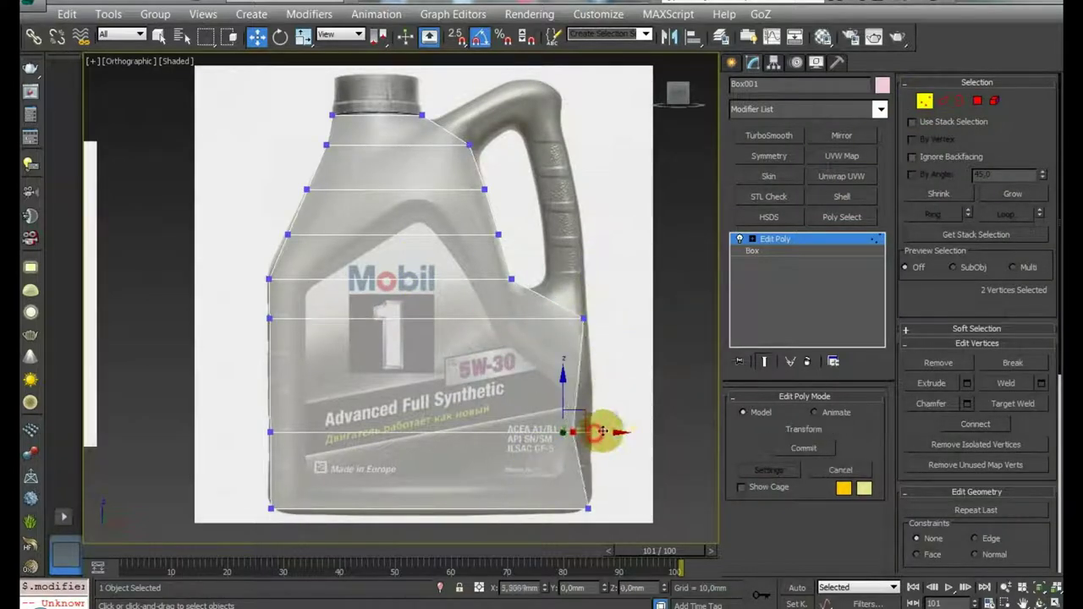
{"action": "left_click", "coordinate": [584, 319]}
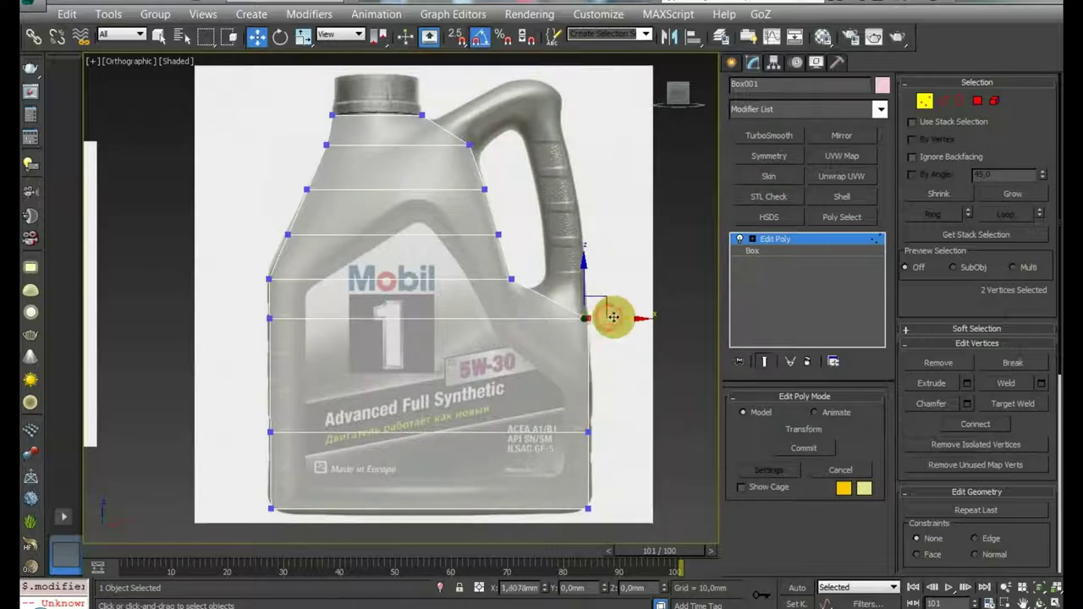
{"action": "left_click_drag", "start_coordinate": [613, 413], "coordinate": [592, 442]}
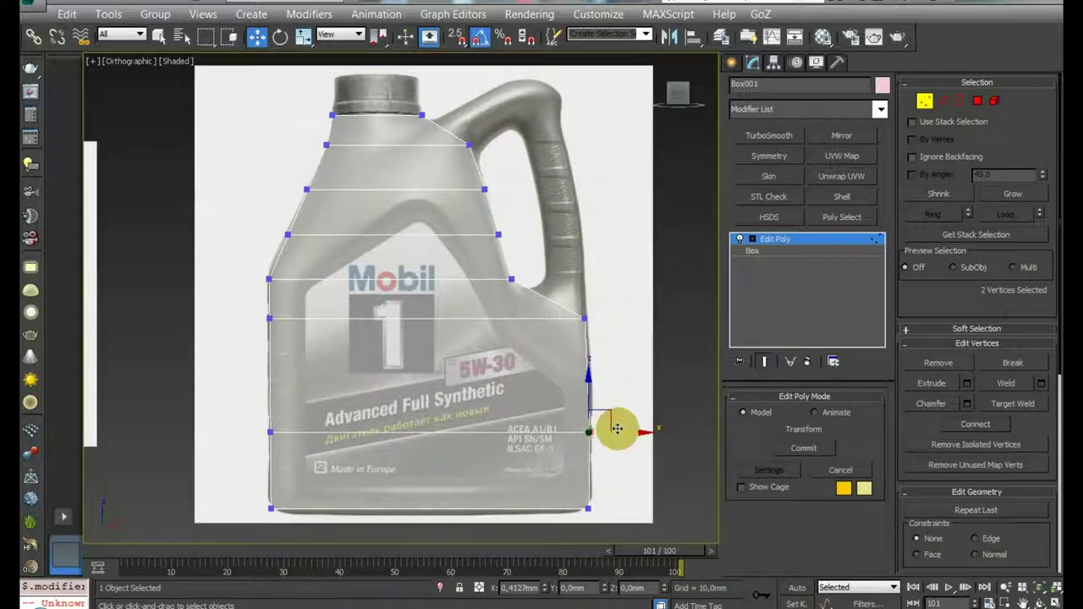
{"action": "middle_click_drag", "start_coordinate": [607, 321], "coordinate": [616, 362]}
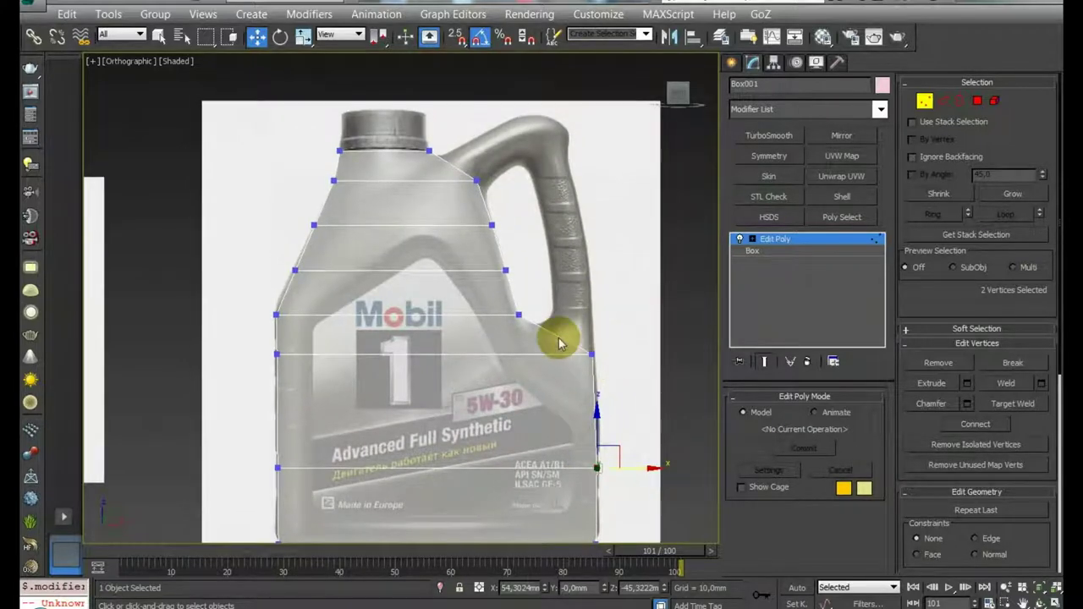
{"action": "left_click", "coordinate": [476, 180]}
{"action": "left_click_drag", "start_coordinate": [499, 165], "coordinate": [504, 172]}
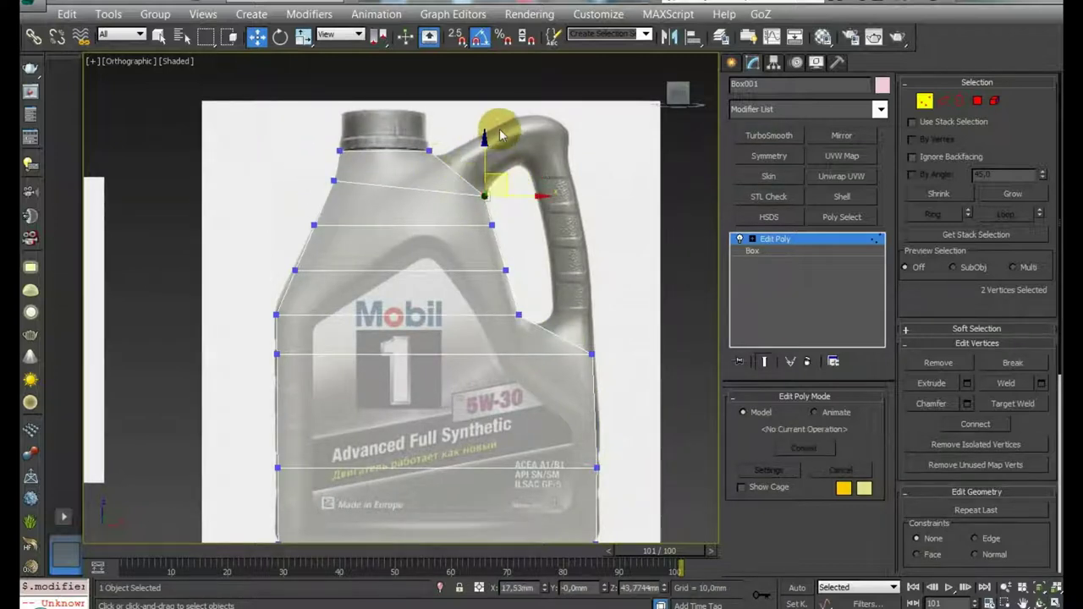
In Edge mode, try ring selections, then select the vertical edge loop down the body's side.
{"action": "key", "text": "2"}
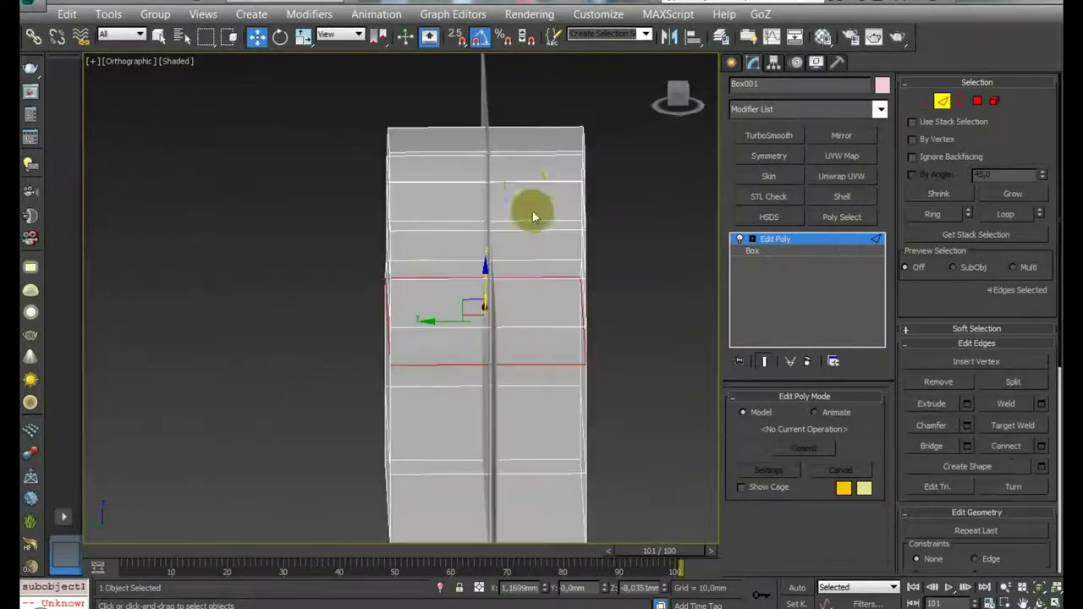
{"action": "middle_click_drag", "start_coordinate": [505, 218], "coordinate": [556, 206], "text": "alt"}
{"action": "key", "text": "alt+r"}
{"action": "middle_click_drag", "start_coordinate": [507, 350], "coordinate": [495, 321], "text": "alt"}
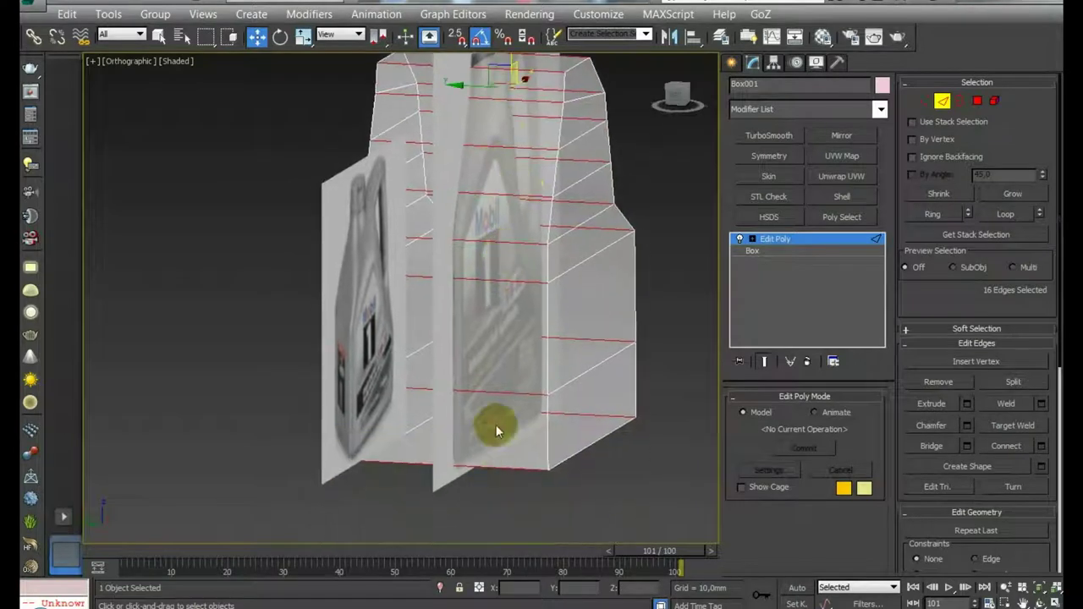
{"action": "left_click", "coordinate": [688, 380]}
{"action": "left_click", "coordinate": [508, 331]}
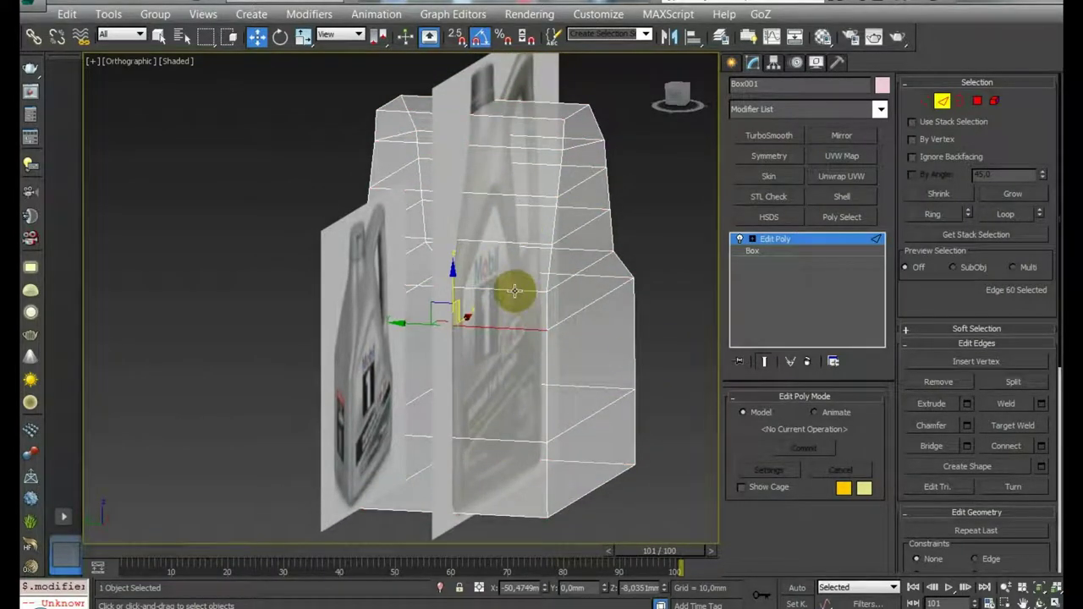
{"action": "left_click", "coordinate": [515, 291], "text": "shift"}
{"action": "left_click", "coordinate": [517, 144], "text": "shift"}
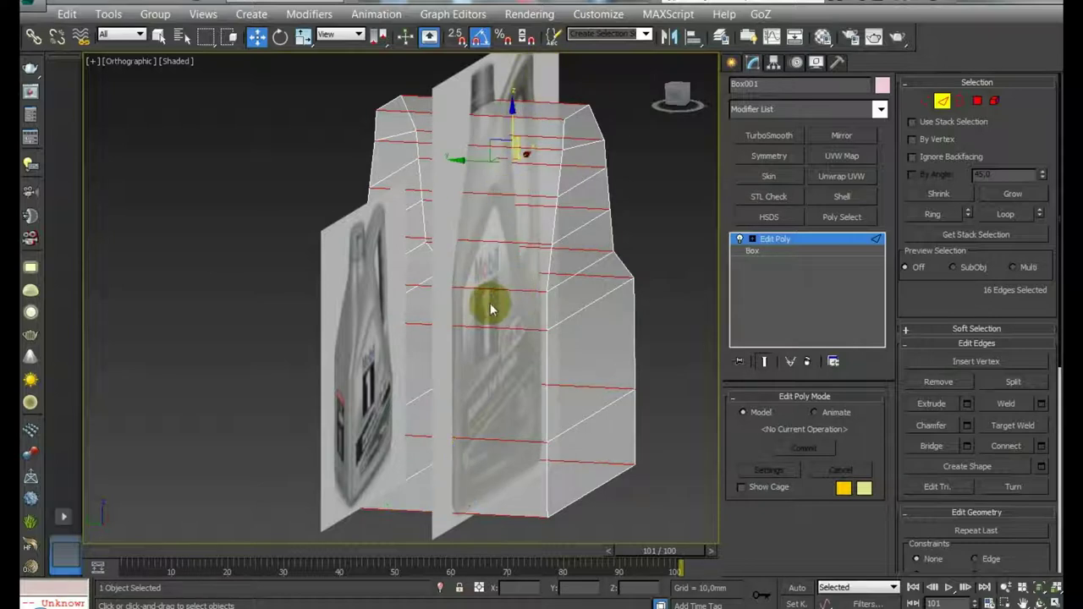
{"action": "left_click", "coordinate": [648, 358]}
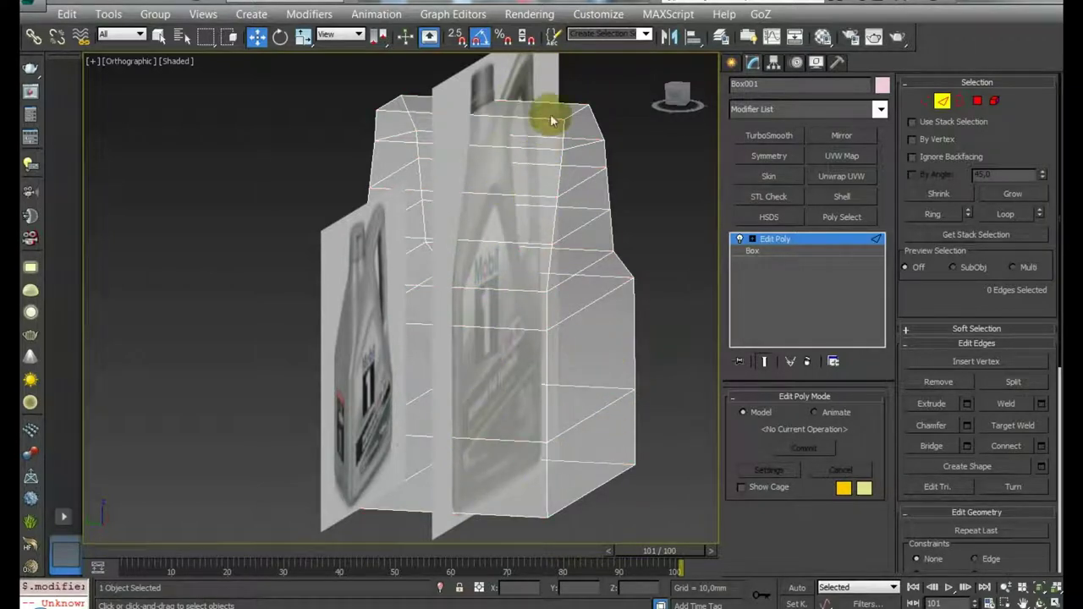
{"action": "double_click", "coordinate": [548, 377]}
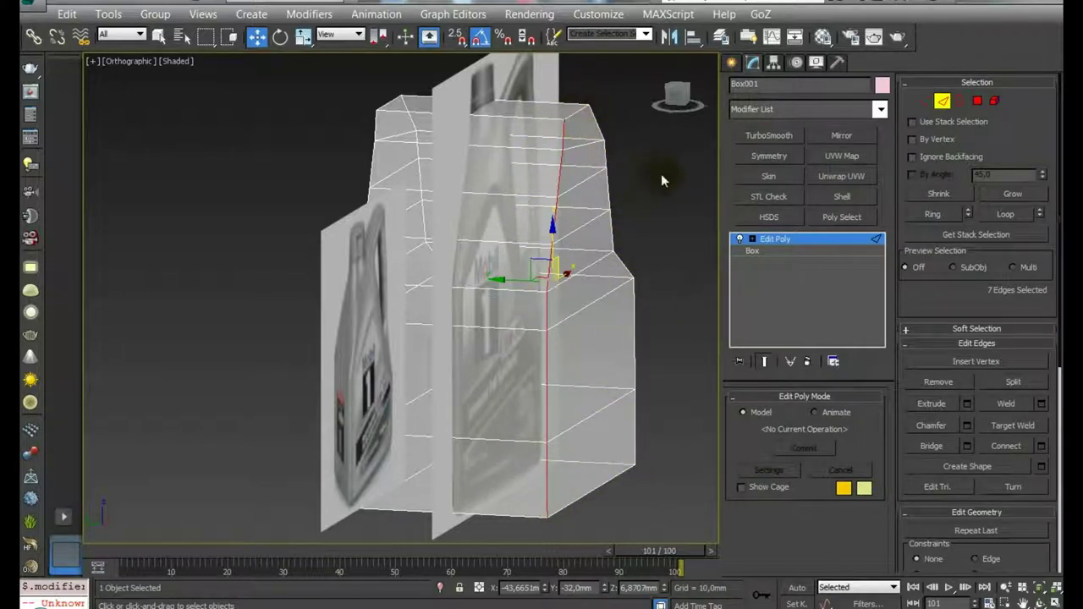
Select the body's flat side polygons using By Angle at 21.15, then turn By Angle off.
{"action": "key", "text": "4"}
{"action": "left_click", "coordinate": [599, 333]}
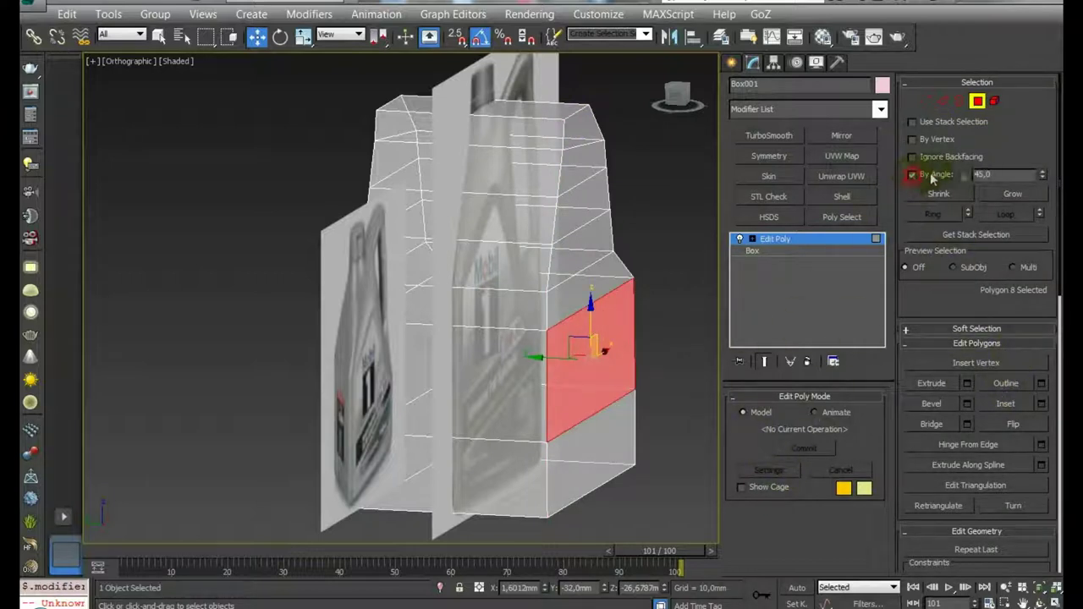
{"action": "left_click_drag", "start_coordinate": [1045, 178], "coordinate": [1046, 203]}
{"action": "left_click", "coordinate": [604, 411]}
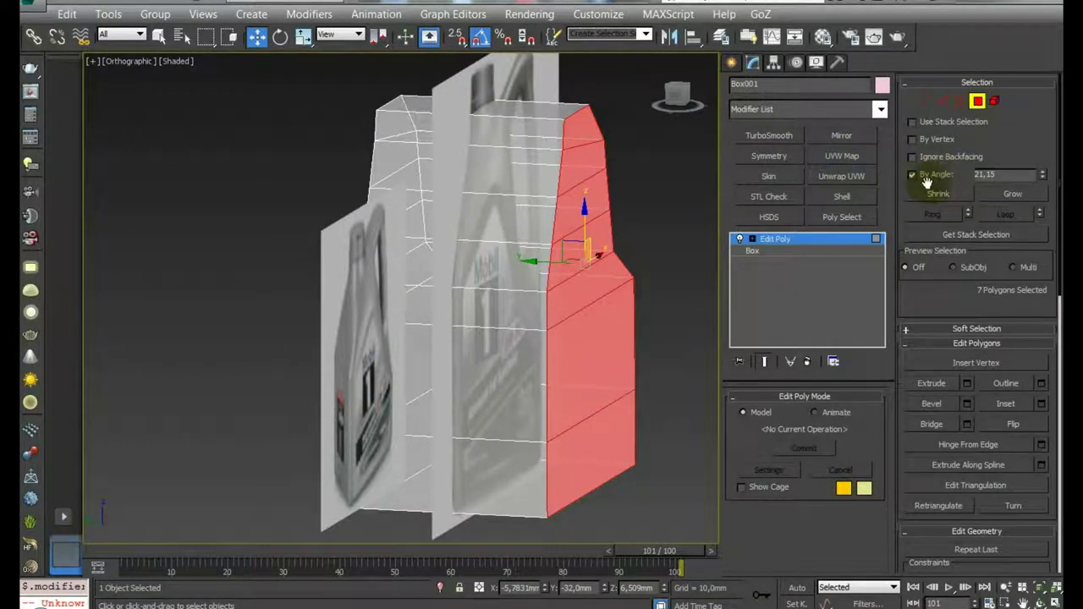
{"action": "left_click", "coordinate": [911, 174]}
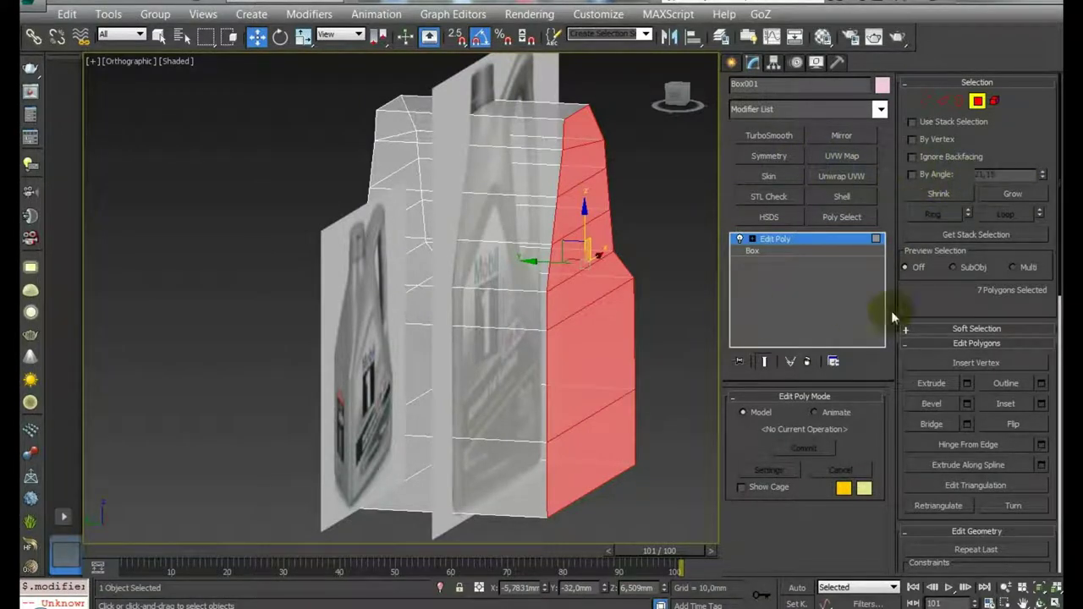
Inset the seven selected side polygons by about 5.25 mm and commit.
{"action": "left_click", "coordinate": [1042, 404]}
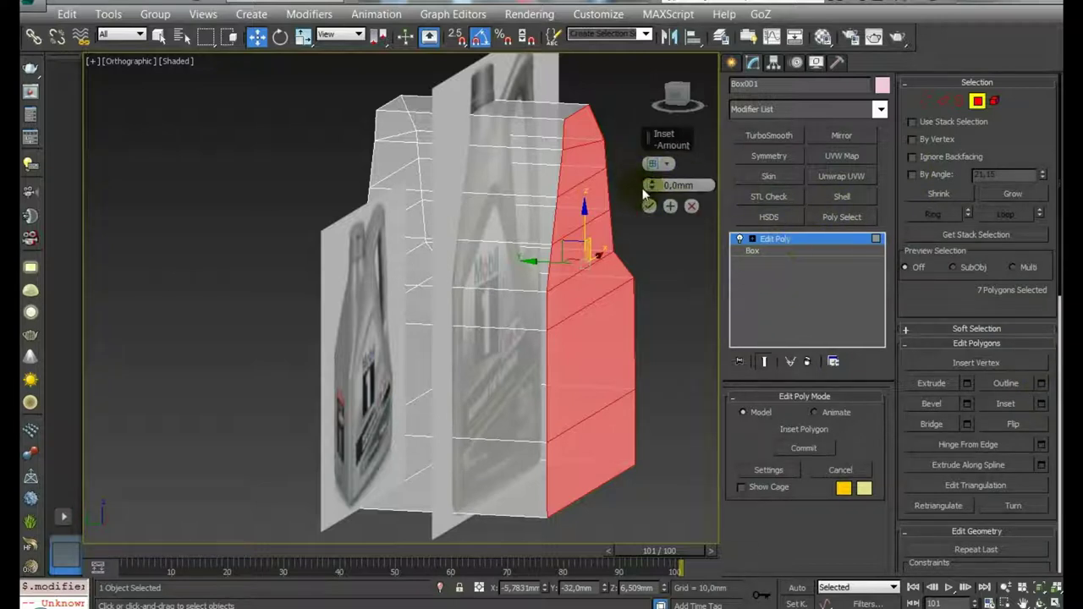
{"action": "left_click_drag", "start_coordinate": [650, 188], "coordinate": [653, 165]}
{"action": "left_click", "coordinate": [649, 206]}
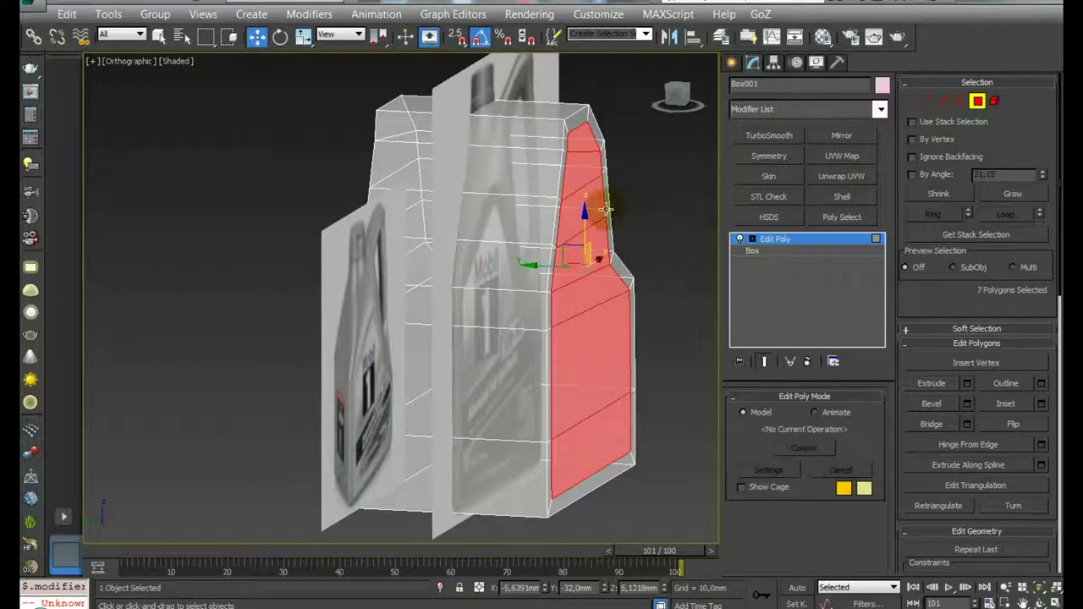
{"action": "left_click", "coordinate": [943, 102]}
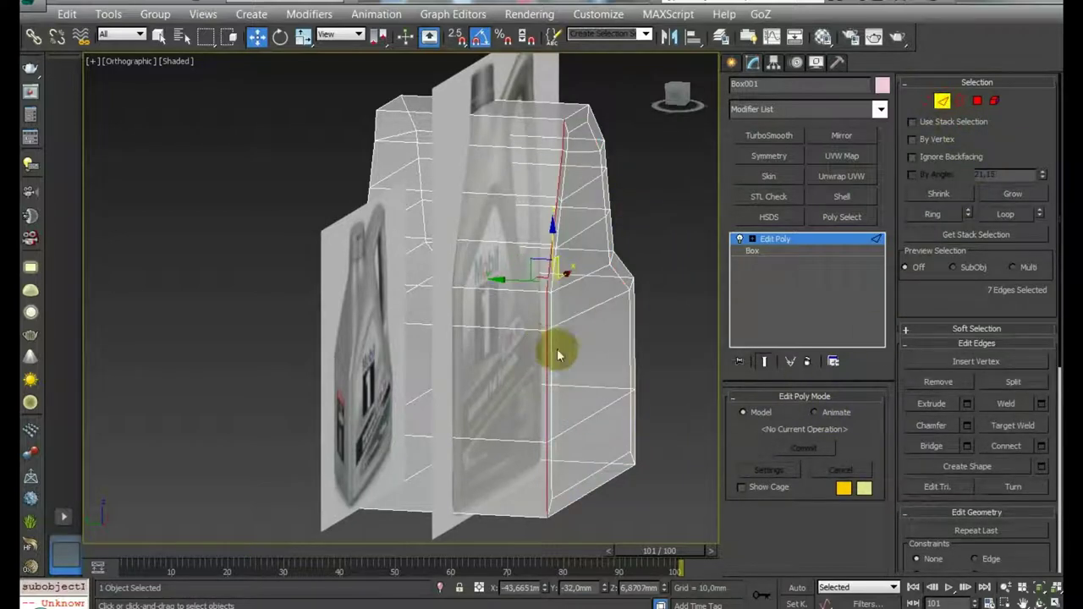
Select the edge ring across the body and connect it with 1 segment down the middle.
{"action": "double_click", "coordinate": [547, 347]}
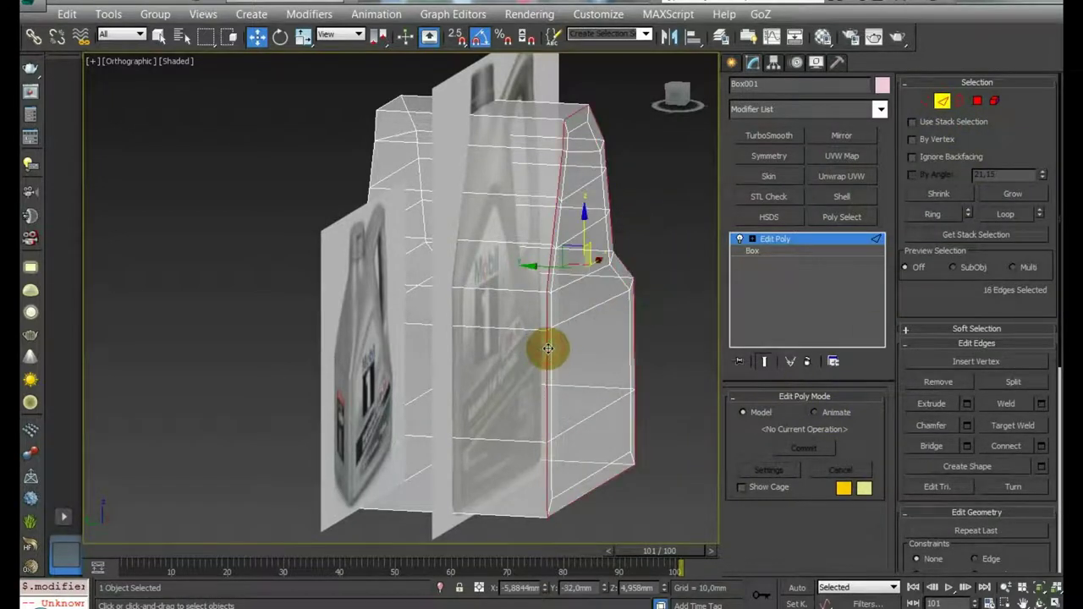
{"action": "middle_click_drag", "start_coordinate": [549, 345], "coordinate": [542, 321], "text": "alt"}
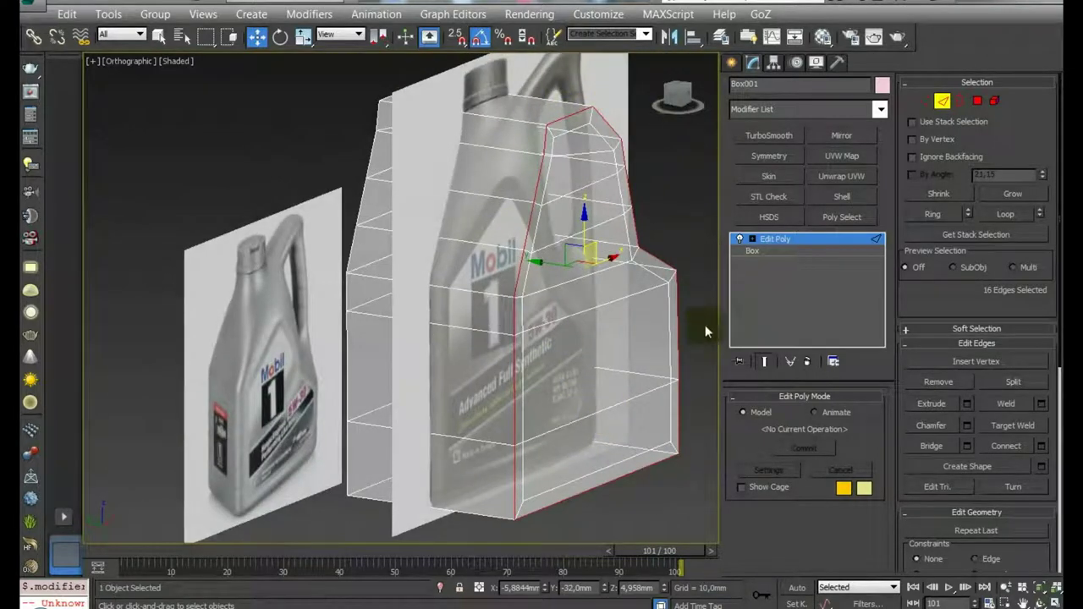
{"action": "middle_click_drag", "start_coordinate": [682, 411], "coordinate": [466, 249], "text": "alt"}
{"action": "key", "text": ";"}
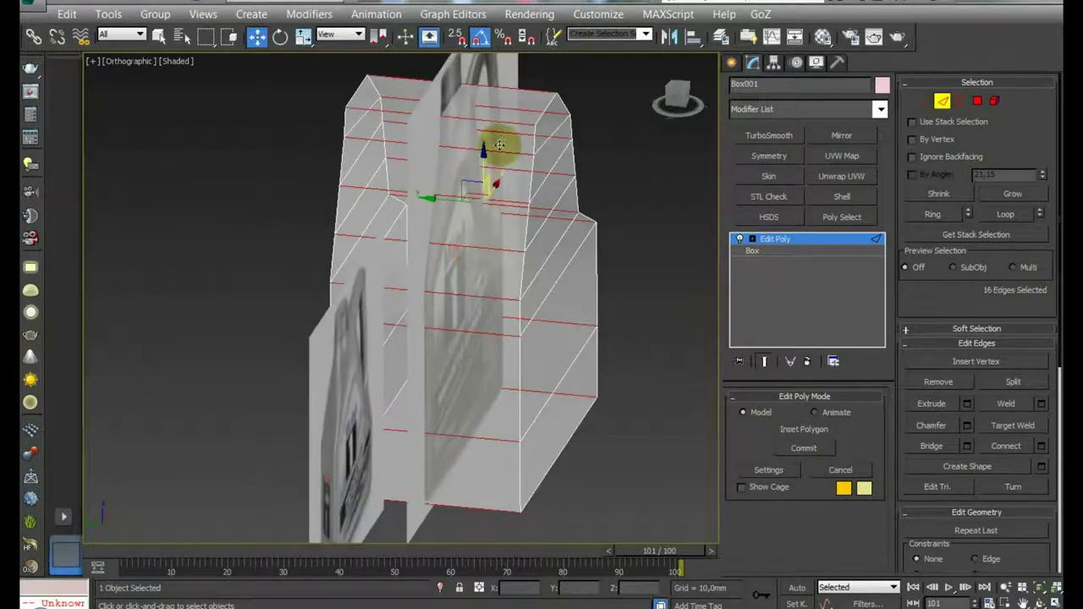
{"action": "left_click", "coordinate": [1041, 445]}
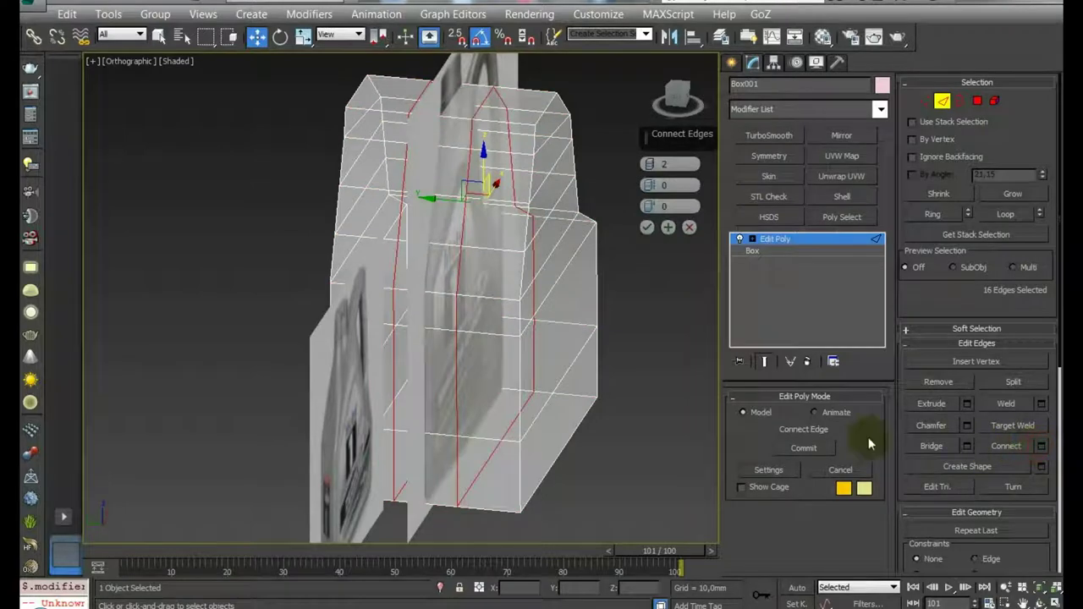
{"action": "left_click_drag", "start_coordinate": [649, 164], "coordinate": [650, 171]}
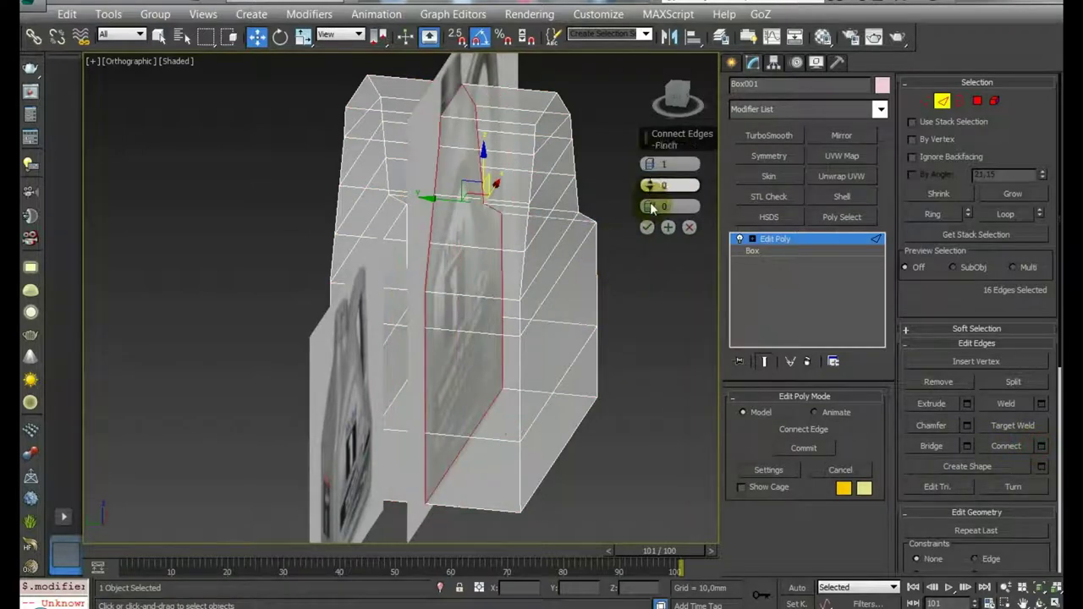
{"action": "left_click", "coordinate": [648, 228]}
Switch to Polygon mode and centre a straight side view on the body.
{"action": "middle_click_drag", "start_coordinate": [616, 319], "coordinate": [674, 327], "text": "alt"}
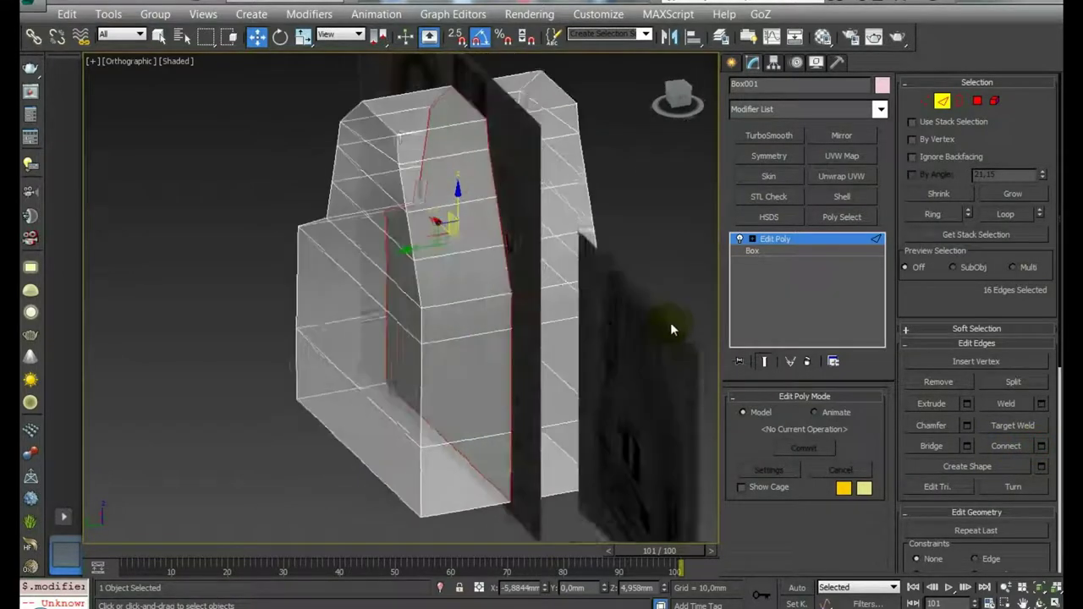
{"action": "key", "text": "4"}
{"action": "left_click", "coordinate": [678, 97]}
{"action": "middle_click_drag", "start_coordinate": [481, 178], "coordinate": [492, 246]}
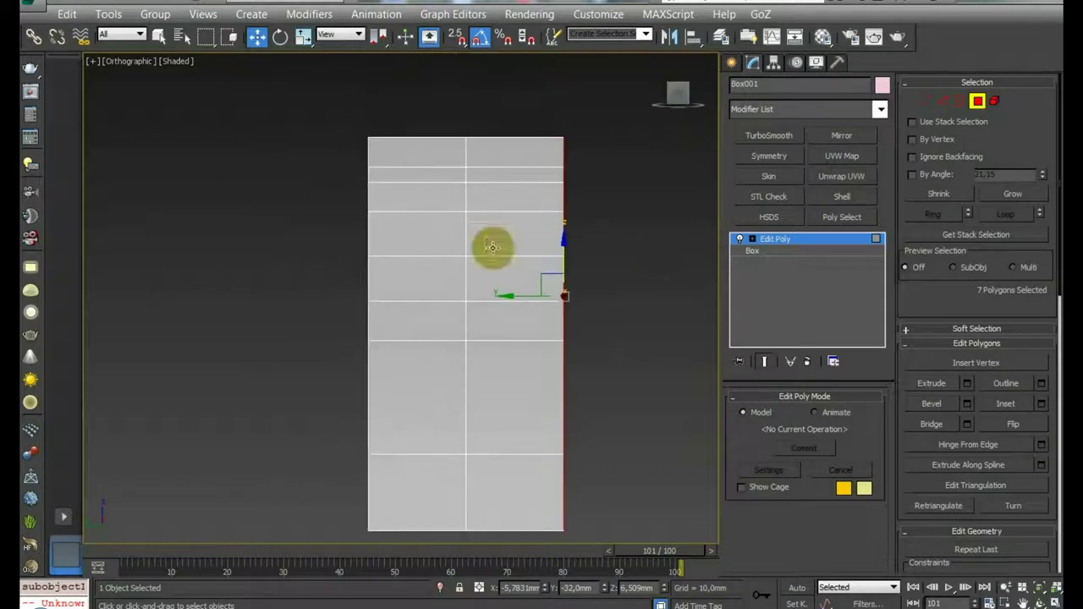
Delete the left column of polygons and orbit to inspect the halved body against the references.
{"action": "left_click_drag", "start_coordinate": [360, 156], "coordinate": [407, 549]}
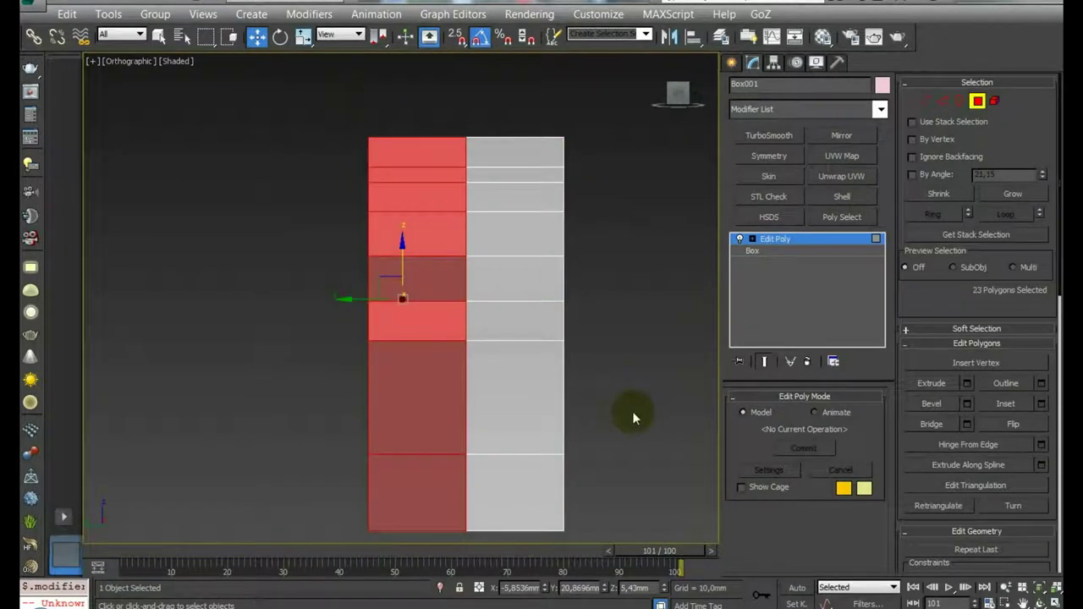
{"action": "key", "text": "Delete"}
{"action": "mouse_move", "coordinate": [550, 339]}
{"action": "middle_mouse_down", "text": "alt"}
{"action": "mouse_move", "coordinate": [538, 323]}
{"action": "mouse_move", "coordinate": [564, 346]}
{"action": "mouse_move", "coordinate": [482, 393]}
{"action": "mouse_move", "coordinate": [445, 261]}
{"action": "mouse_move", "coordinate": [457, 271]}
{"action": "mouse_move", "coordinate": [448, 279]}
{"action": "middle_mouse_up", "text": "alt"}
{"action": "scroll", "coordinate": [457, 271], "scroll_direction": "up", "scroll_amount": 2}
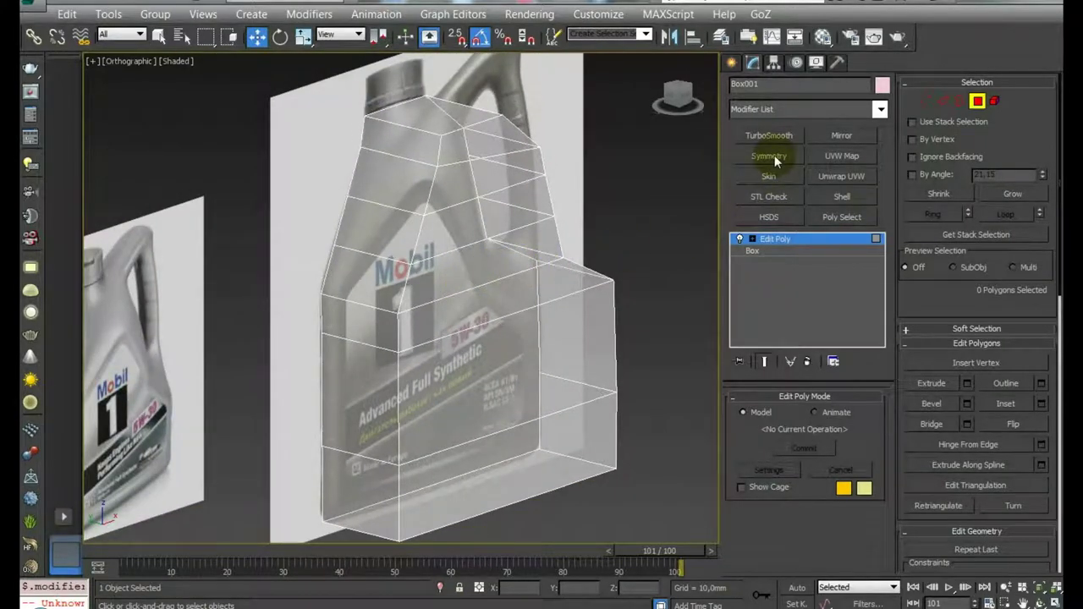
{"action": "middle_click_drag", "start_coordinate": [525, 267], "coordinate": [415, 283], "text": "alt"}
{"action": "scroll", "coordinate": [440, 283], "scroll_direction": "down", "scroll_amount": 3}
{"action": "scroll", "coordinate": [278, 262], "scroll_direction": "up", "scroll_amount": 3}
{"action": "mouse_move", "coordinate": [277, 262]}
{"action": "middle_mouse_down"}
{"action": "mouse_move", "coordinate": [304, 252]}
{"action": "mouse_move", "coordinate": [209, 293]}
{"action": "middle_mouse_up"}
{"action": "scroll", "coordinate": [304, 252], "scroll_direction": "down", "scroll_amount": 2}
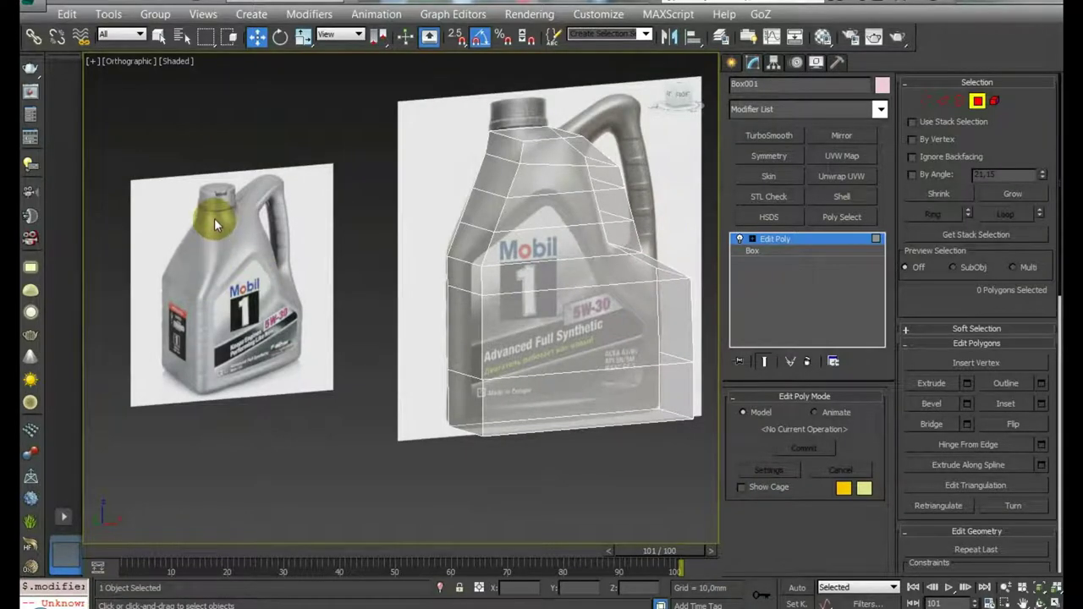
Pull the top shoulder vertices in toward the cap to match the reference outline.
{"action": "mouse_move", "coordinate": [243, 269]}
{"action": "middle_mouse_down", "text": "alt"}
{"action": "mouse_move", "coordinate": [527, 234]}
{"action": "mouse_move", "coordinate": [567, 257]}
{"action": "mouse_move", "coordinate": [483, 254]}
{"action": "middle_mouse_up", "text": "alt"}
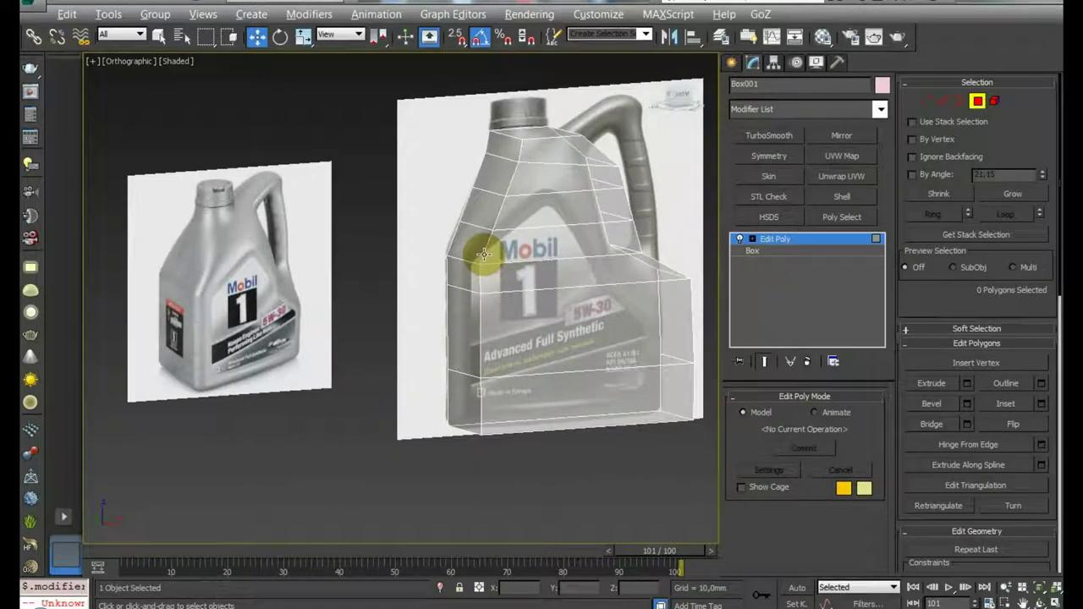
{"action": "key", "text": "1"}
{"action": "mouse_move", "coordinate": [677, 222]}
{"action": "middle_mouse_down", "text": "alt"}
{"action": "mouse_move", "coordinate": [624, 230]}
{"action": "mouse_move", "coordinate": [640, 109]}
{"action": "mouse_move", "coordinate": [620, 119]}
{"action": "middle_mouse_up", "text": "alt"}
{"action": "mouse_move", "coordinate": [549, 233]}
{"action": "middle_mouse_down", "text": "alt"}
{"action": "mouse_move", "coordinate": [575, 242]}
{"action": "mouse_move", "coordinate": [572, 254]}
{"action": "mouse_move", "coordinate": [546, 237]}
{"action": "mouse_move", "coordinate": [580, 242]}
{"action": "mouse_move", "coordinate": [566, 198]}
{"action": "middle_mouse_up", "text": "alt"}
{"action": "mouse_move", "coordinate": [538, 184]}
{"action": "left_mouse_down"}
{"action": "mouse_move", "coordinate": [507, 183]}
{"action": "mouse_move", "coordinate": [544, 177]}
{"action": "left_mouse_up"}
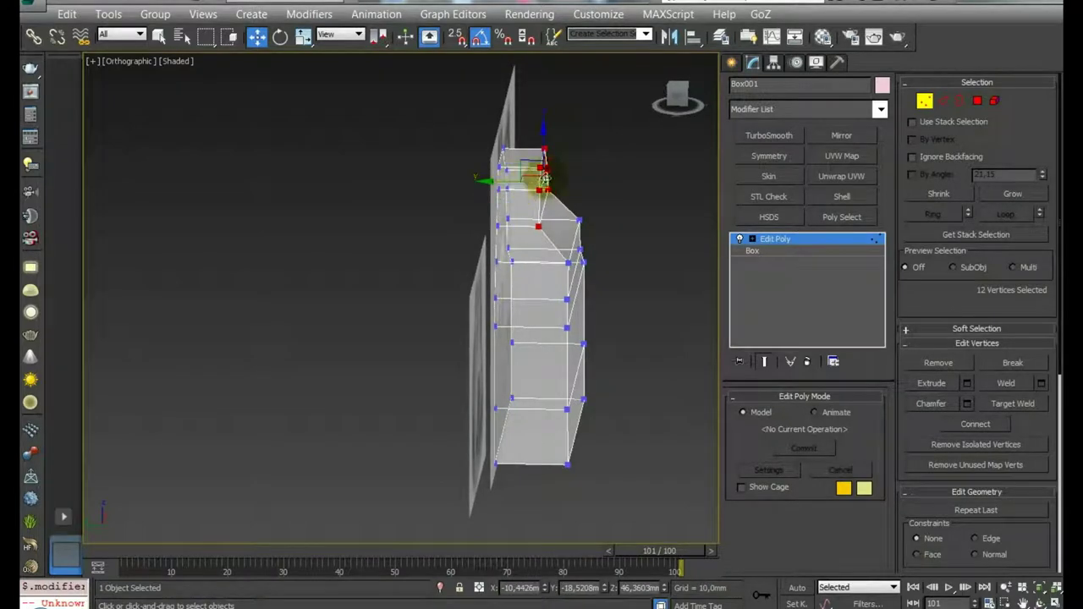
{"action": "mouse_move", "coordinate": [522, 199]}
{"action": "middle_mouse_down", "text": "alt"}
{"action": "mouse_move", "coordinate": [510, 194]}
{"action": "mouse_move", "coordinate": [563, 212]}
{"action": "middle_mouse_up", "text": "alt"}
{"action": "mouse_move", "coordinate": [483, 164]}
{"action": "middle_mouse_down", "text": "alt"}
{"action": "mouse_move", "coordinate": [519, 222]}
{"action": "mouse_move", "coordinate": [434, 186]}
{"action": "mouse_move", "coordinate": [561, 197]}
{"action": "mouse_move", "coordinate": [430, 194]}
{"action": "mouse_move", "coordinate": [449, 178]}
{"action": "mouse_move", "coordinate": [416, 201]}
{"action": "mouse_move", "coordinate": [451, 179]}
{"action": "mouse_move", "coordinate": [421, 191]}
{"action": "mouse_move", "coordinate": [447, 205]}
{"action": "mouse_move", "coordinate": [514, 181]}
{"action": "mouse_move", "coordinate": [474, 204]}
{"action": "mouse_move", "coordinate": [504, 260]}
{"action": "middle_mouse_up", "text": "alt"}
{"action": "key", "text": "2"}
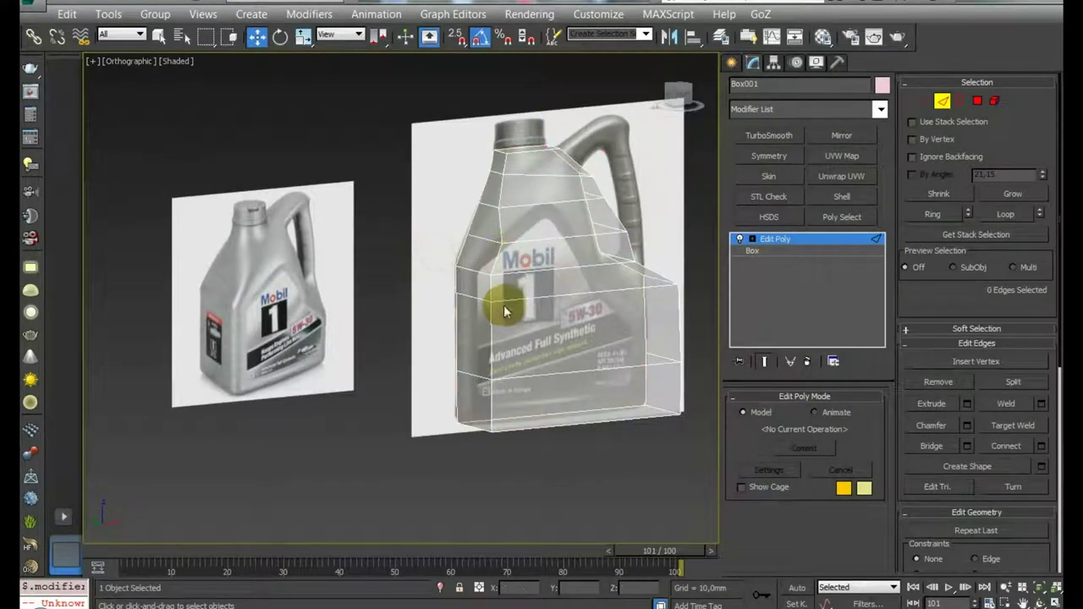
Chamfer the two vertical corner edge loops by about 8.58 mm.
{"action": "mouse_move", "coordinate": [492, 319]}
{"action": "middle_mouse_down", "text": "alt"}
{"action": "mouse_move", "coordinate": [543, 321]}
{"action": "mouse_move", "coordinate": [582, 275]}
{"action": "middle_mouse_up", "text": "alt"}
{"action": "double_click", "coordinate": [574, 269], "text": "ctrl"}
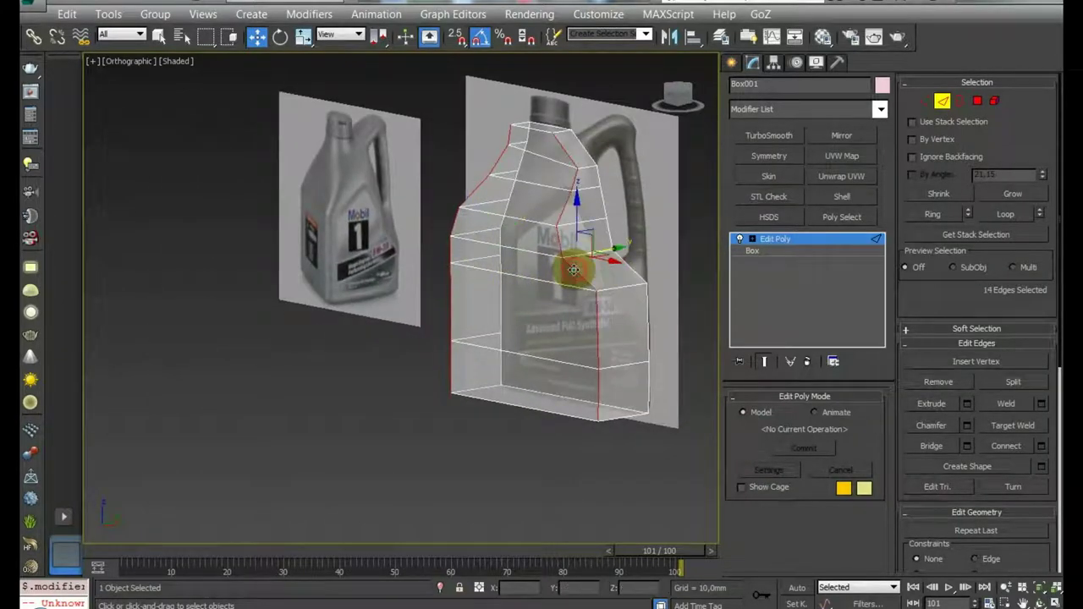
{"action": "middle_click_drag", "start_coordinate": [626, 318], "coordinate": [639, 312], "text": "alt"}
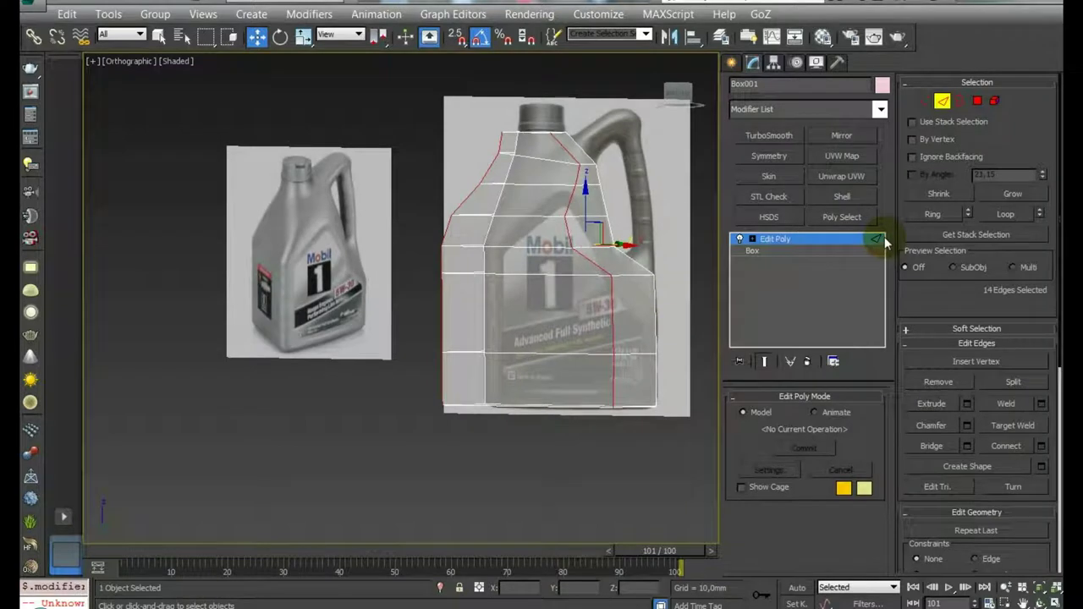
{"action": "left_click", "coordinate": [967, 426]}
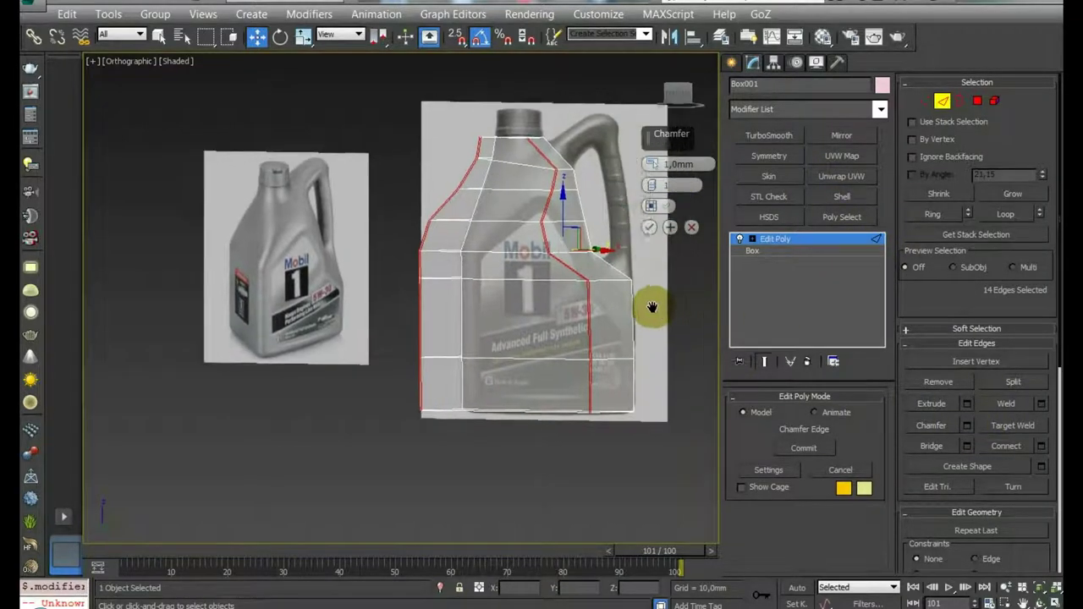
{"action": "middle_click_drag", "start_coordinate": [663, 320], "coordinate": [669, 250]}
{"action": "left_click_drag", "start_coordinate": [658, 167], "coordinate": [677, 143]}
{"action": "middle_click_drag", "start_coordinate": [677, 254], "coordinate": [779, 342], "text": "alt"}
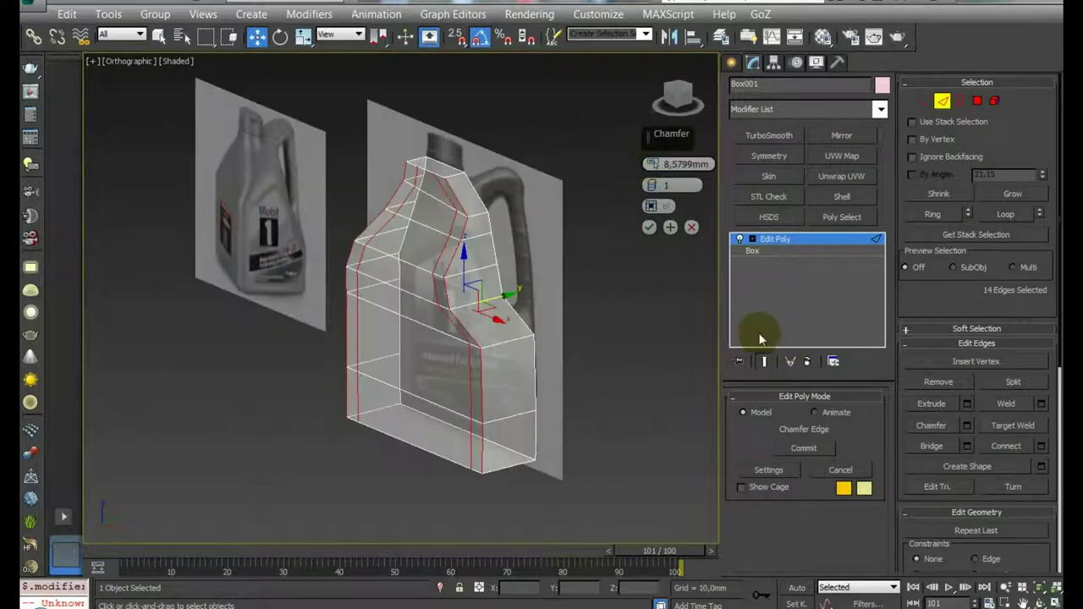
{"action": "scroll", "coordinate": [588, 271], "scroll_direction": "up", "scroll_amount": 3}
{"action": "scroll", "coordinate": [587, 270], "scroll_direction": "up", "scroll_amount": 2}
{"action": "key", "text": "alt+x"}
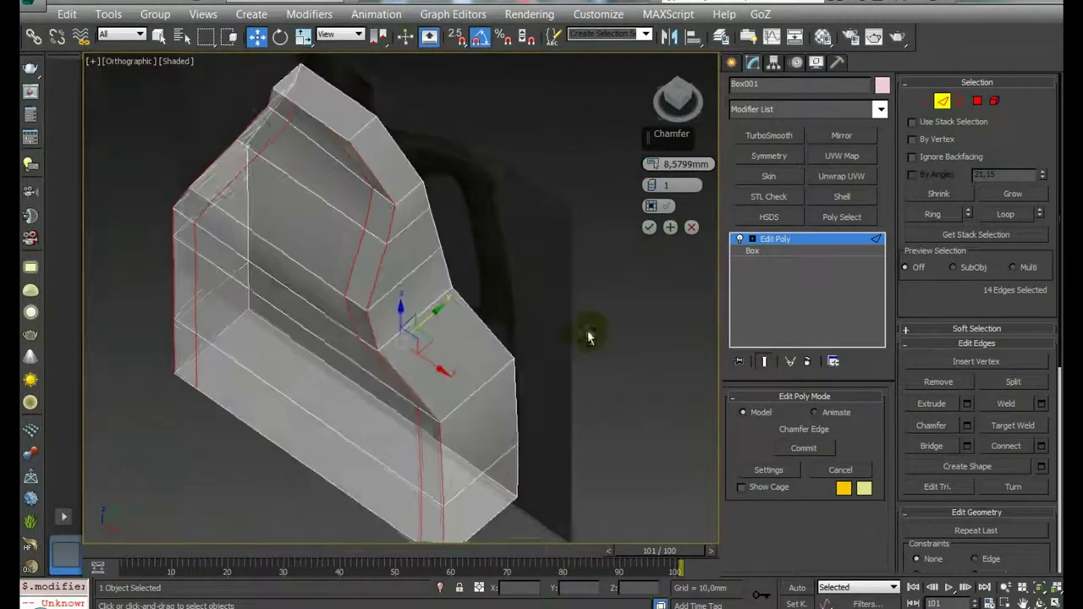
{"action": "left_click", "coordinate": [691, 226]}
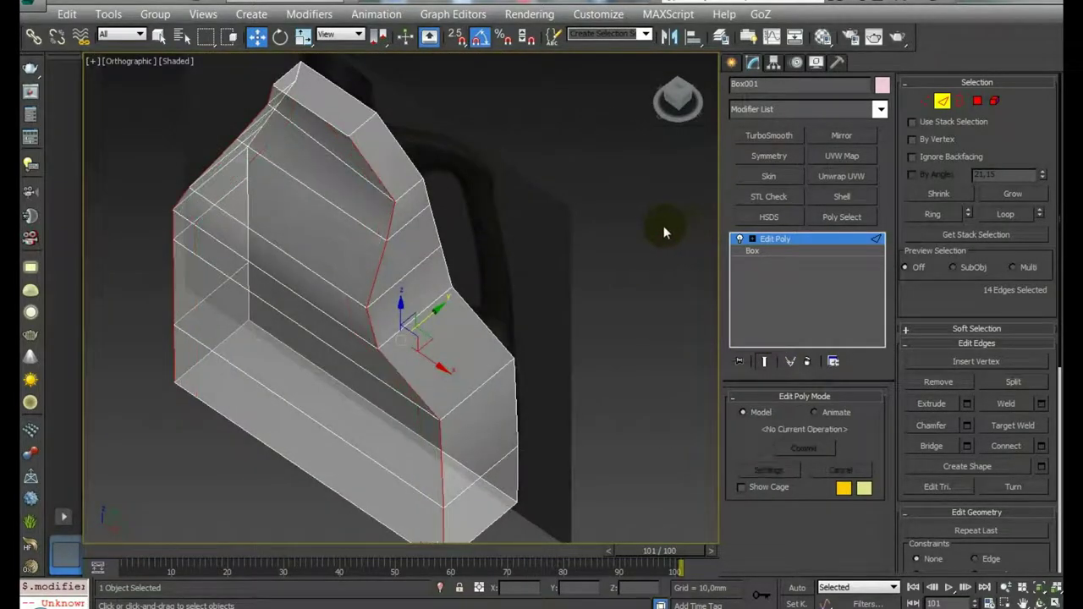
Select the shoulder fold edge loop and start a chamfer on it.
{"action": "left_click", "coordinate": [423, 363]}
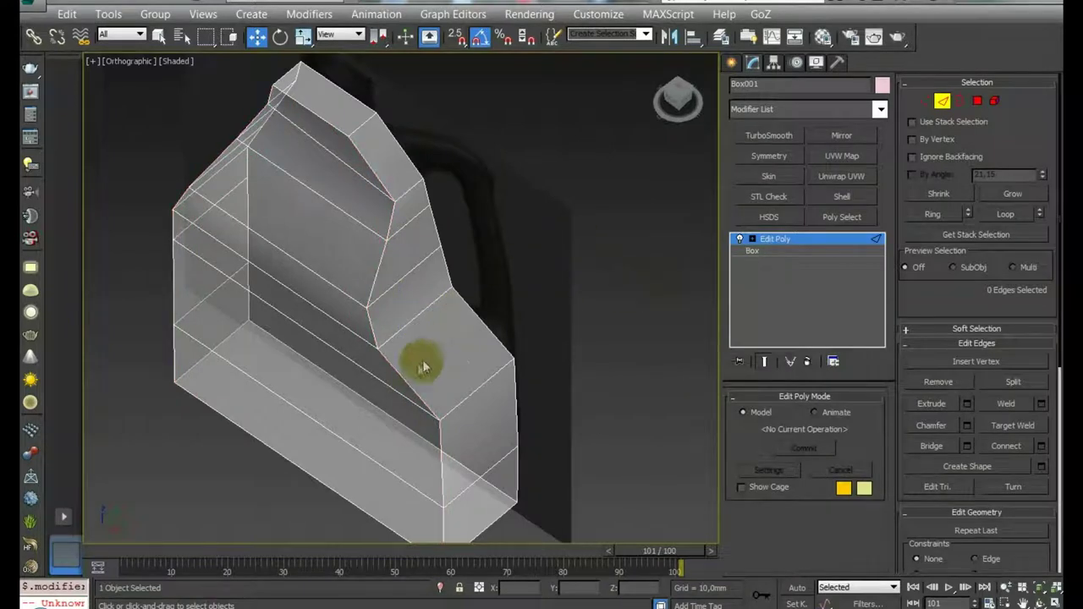
{"action": "double_click", "coordinate": [387, 368]}
{"action": "left_click", "coordinate": [966, 425]}
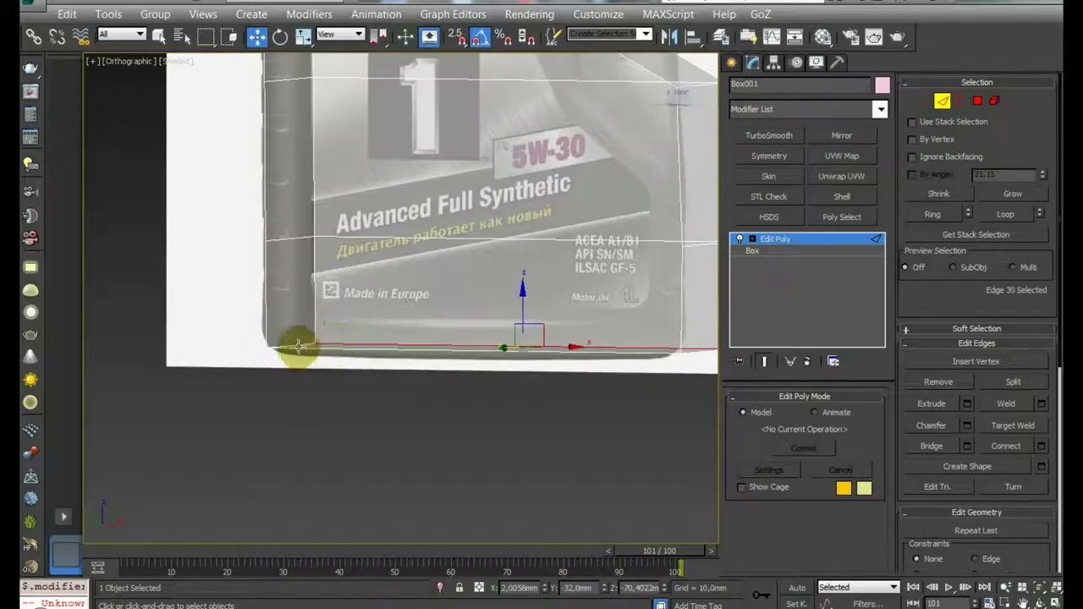
Chamfer the bottom edges by about 10.65 mm, then select the two bottom corner vertices.
{"action": "mouse_move", "coordinate": [298, 347]}
{"action": "middle_mouse_down", "text": "alt"}
{"action": "mouse_move", "coordinate": [398, 367]}
{"action": "mouse_move", "coordinate": [532, 352]}
{"action": "middle_mouse_up", "text": "alt"}
{"action": "left_click", "coordinate": [423, 387], "text": "ctrl"}
{"action": "left_click", "coordinate": [187, 314], "text": "ctrl"}
{"action": "left_click", "coordinate": [316, 305], "text": "ctrl"}
{"action": "left_click", "coordinate": [966, 425]}
{"action": "middle_click_drag", "start_coordinate": [645, 332], "coordinate": [653, 293], "text": "alt"}
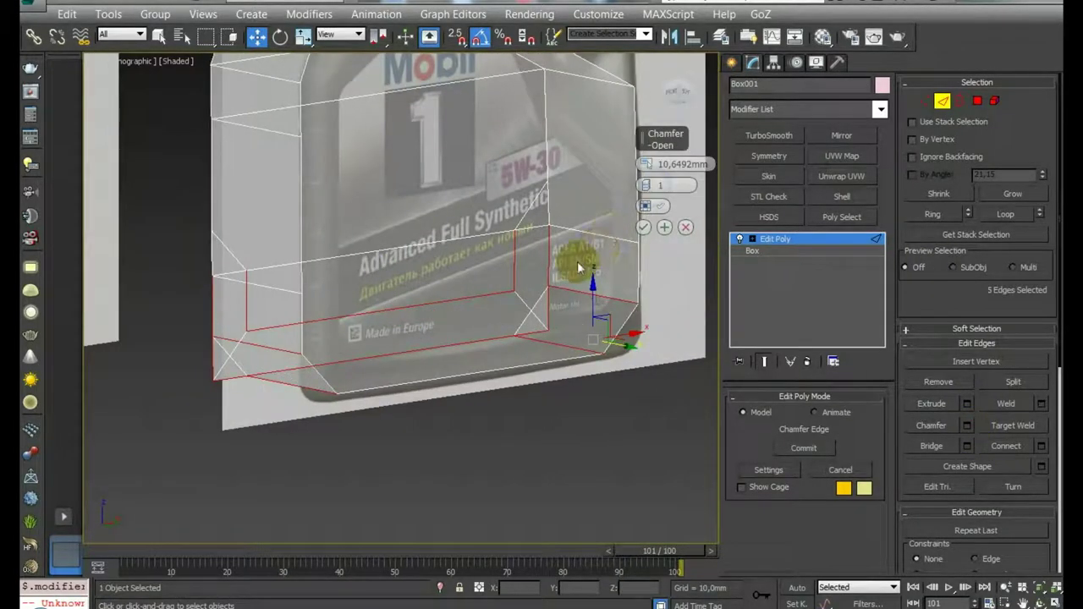
{"action": "middle_click_drag", "start_coordinate": [592, 242], "coordinate": [664, 248], "text": "alt"}
{"action": "left_click", "coordinate": [643, 227]}
{"action": "key", "text": "1"}
{"action": "left_click_drag", "start_coordinate": [420, 396], "coordinate": [446, 412]}
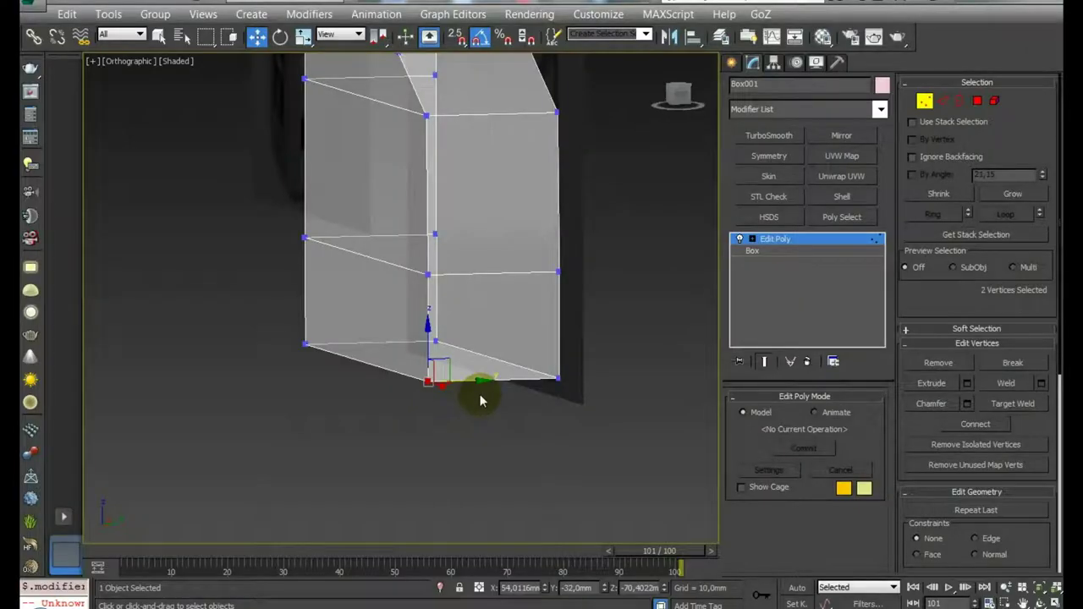
Select all the body's vertices and weld them at 0.01 mm, merging 48 into 32.
{"action": "left_click_drag", "start_coordinate": [417, 417], "coordinate": [440, 379]}
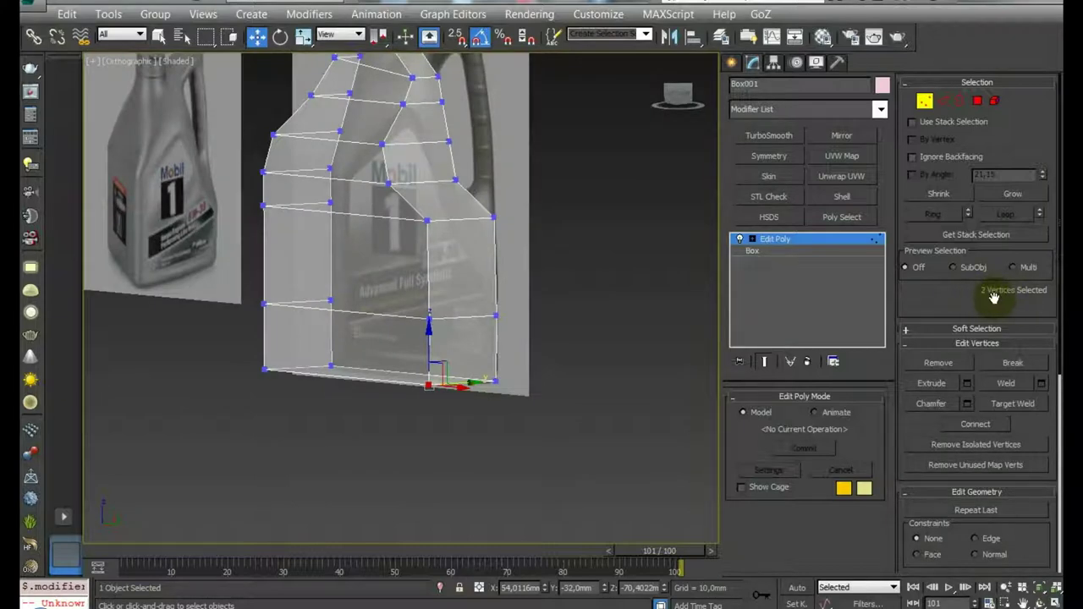
{"action": "scroll", "coordinate": [523, 365], "scroll_direction": "down", "scroll_amount": 3}
{"action": "left_click_drag", "start_coordinate": [587, 96], "coordinate": [266, 447]}
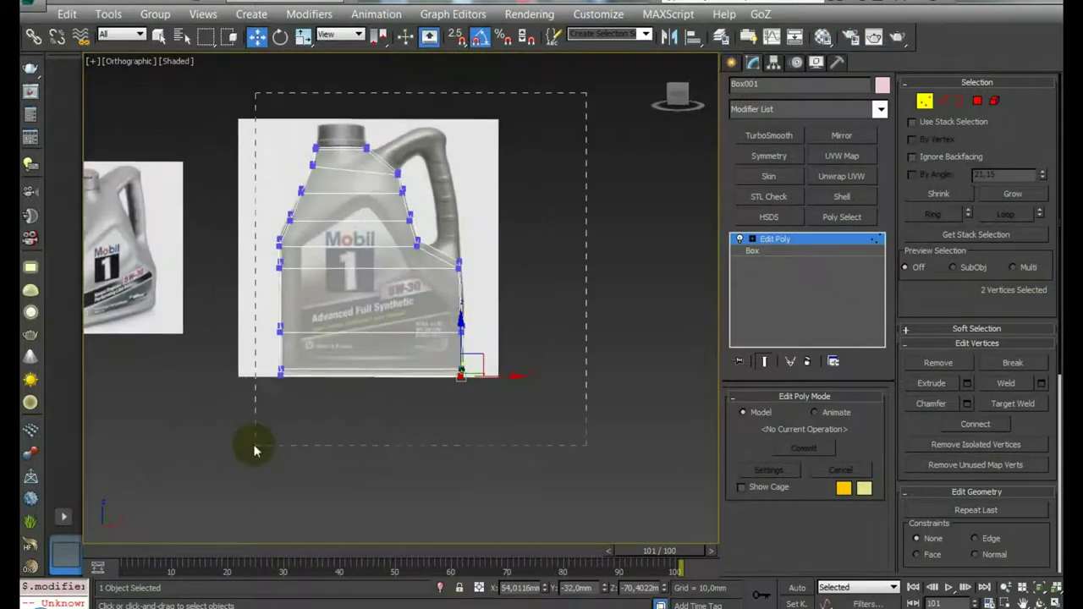
{"action": "mouse_move", "coordinate": [398, 398]}
{"action": "middle_mouse_down", "text": "alt"}
{"action": "mouse_move", "coordinate": [460, 375]}
{"action": "mouse_move", "coordinate": [508, 377]}
{"action": "middle_mouse_up", "text": "alt"}
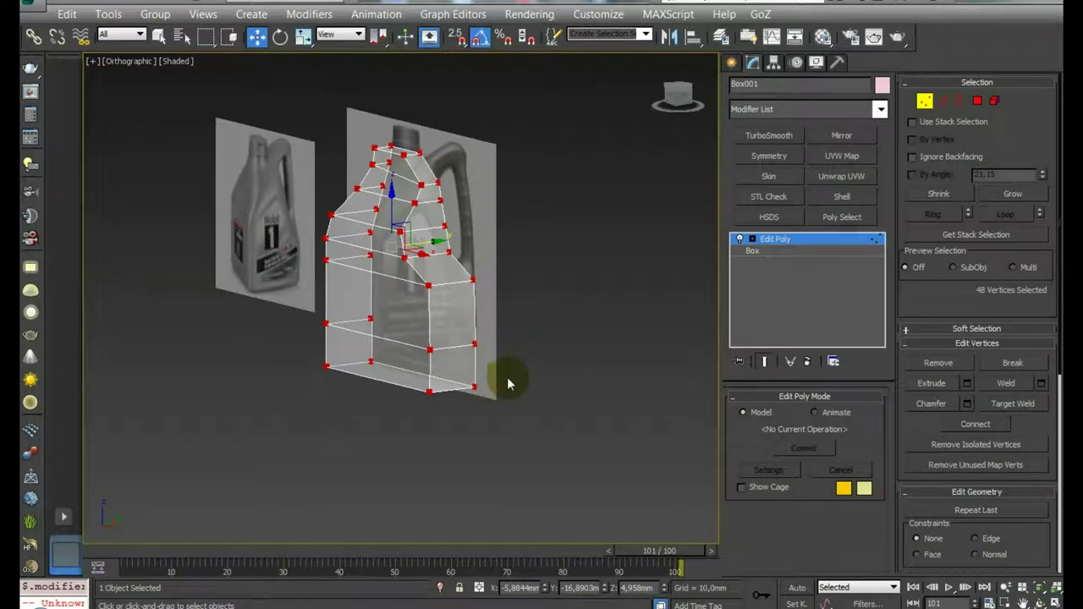
{"action": "left_click", "coordinate": [1041, 383]}
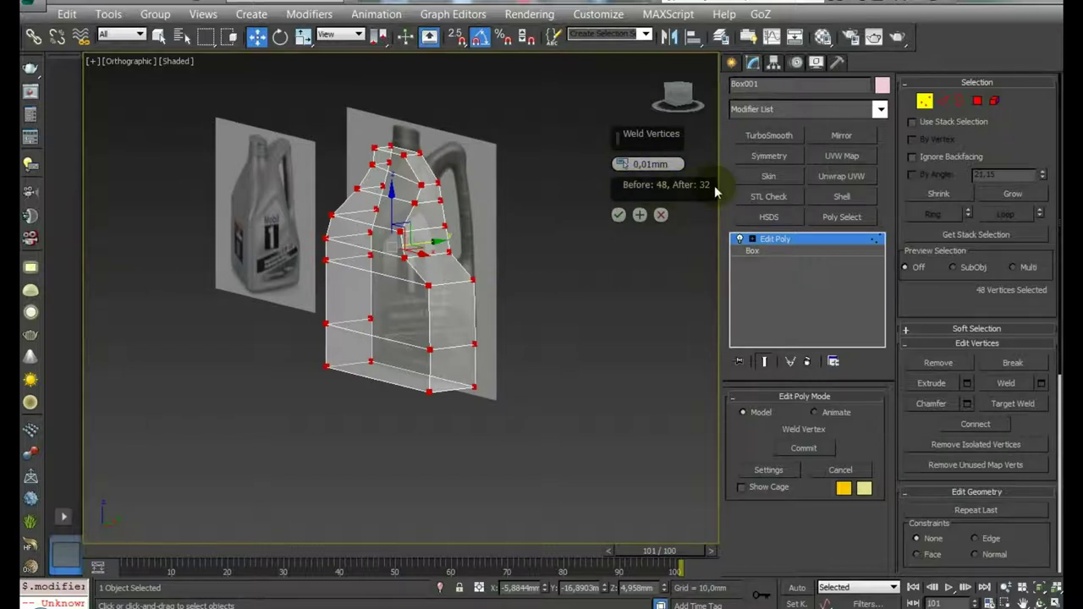
{"action": "left_click", "coordinate": [618, 215]}
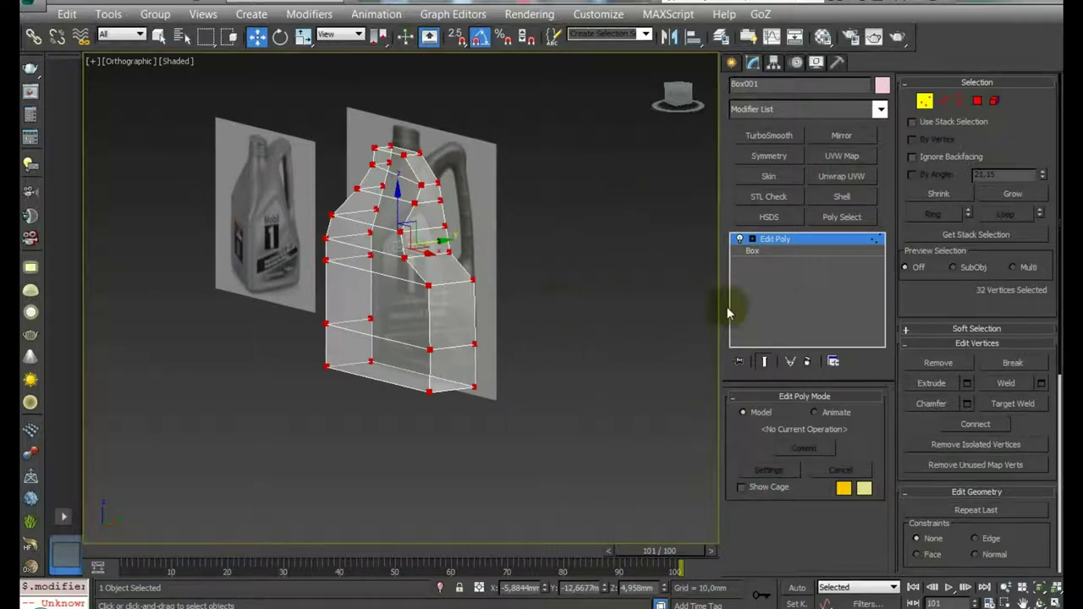
{"action": "left_click", "coordinate": [946, 101]}
Select two vertical edge loops (14 edges) and chamfer them 5.2914 mm with 2 segments.
{"action": "double_click", "coordinate": [430, 317]}
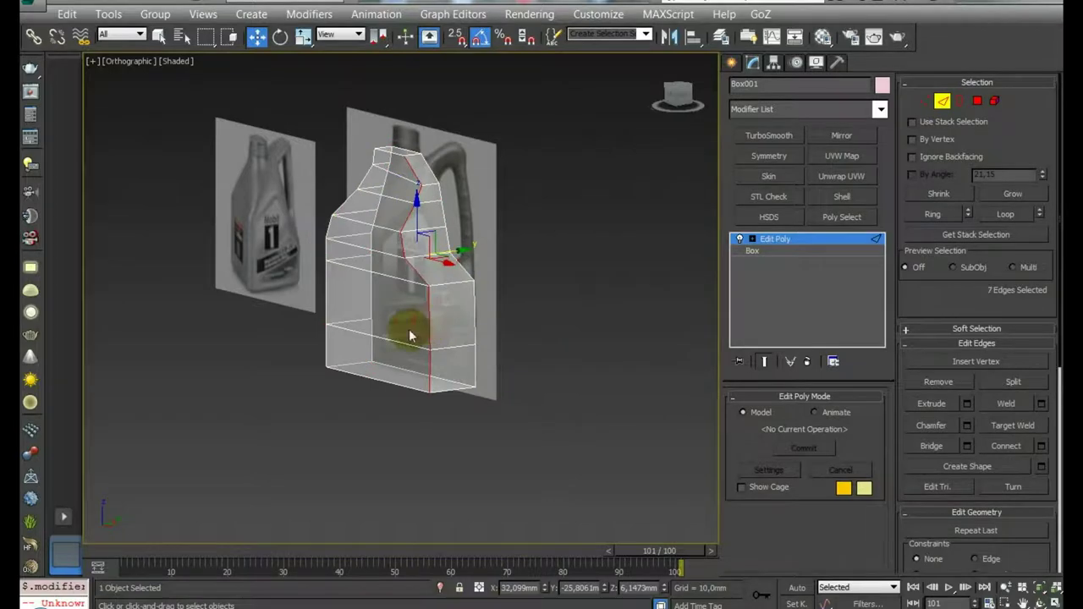
{"action": "middle_click_drag", "start_coordinate": [411, 330], "coordinate": [304, 340], "text": "alt"}
{"action": "scroll", "coordinate": [305, 341], "scroll_direction": "up", "scroll_amount": 2}
{"action": "double_click", "coordinate": [305, 341], "text": "ctrl"}
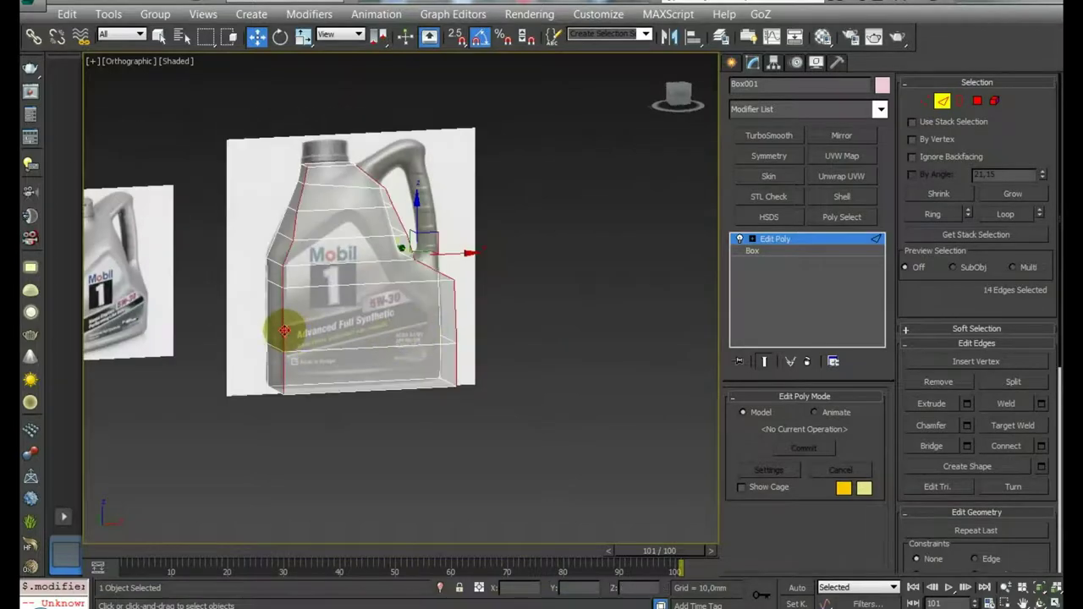
{"action": "left_click", "coordinate": [966, 426]}
{"action": "middle_click_drag", "start_coordinate": [454, 367], "coordinate": [507, 373], "text": "alt"}
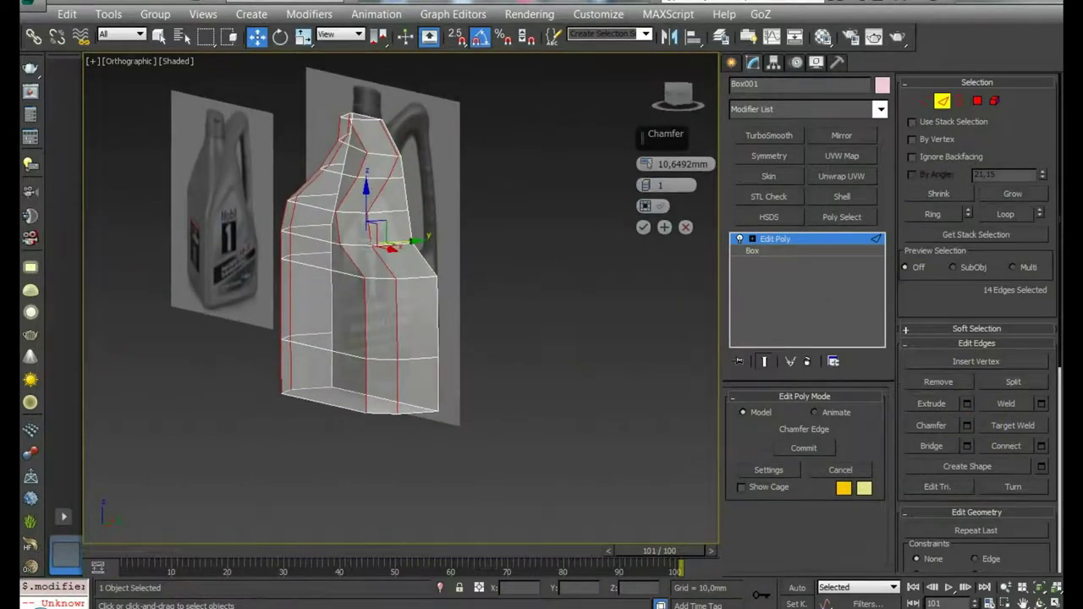
{"action": "left_click", "coordinate": [654, 185]}
{"action": "left_click", "coordinate": [649, 227]}
Switch to Polygon mode and select the canister's bottom face.
{"action": "middle_click_drag", "start_coordinate": [443, 285], "coordinate": [483, 254], "text": "alt"}
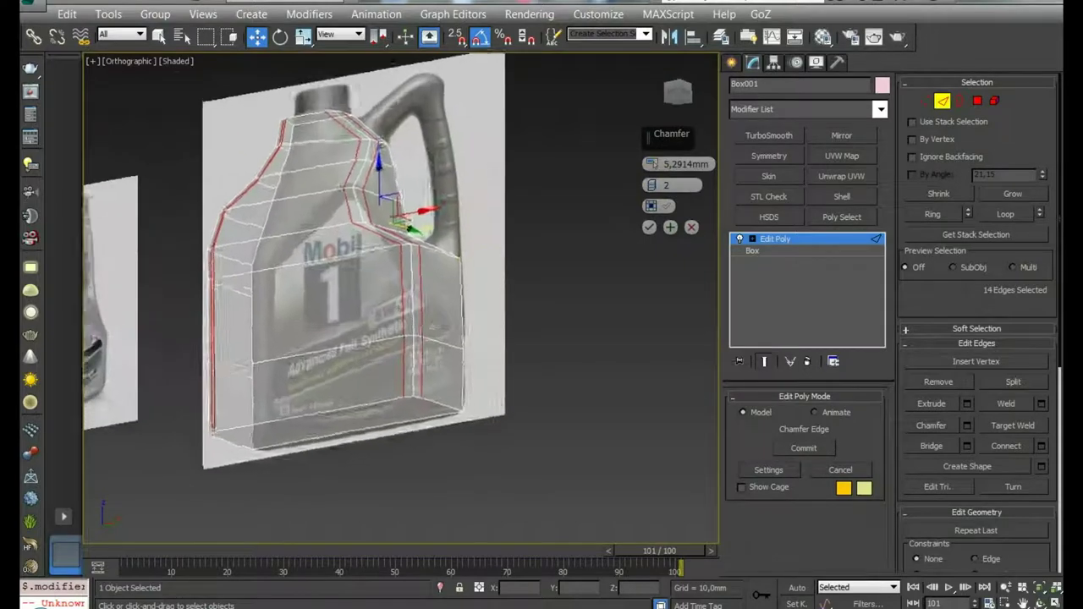
{"action": "key", "text": "4"}
{"action": "left_click", "coordinate": [315, 400]}
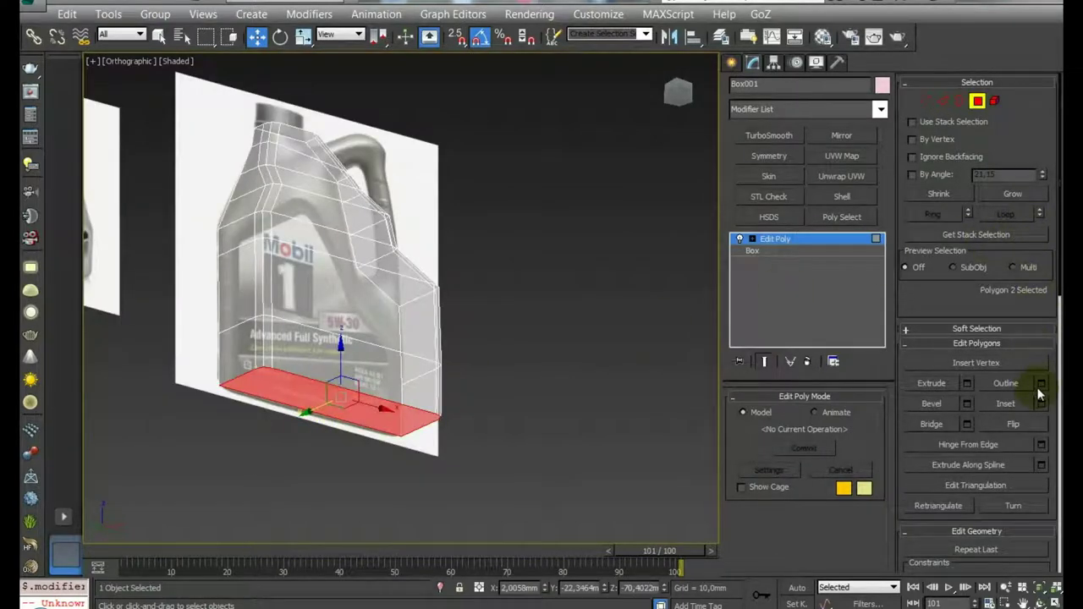
Inset the canister's bottom polygon by about 6.37mm.
{"action": "left_click", "coordinate": [1041, 404]}
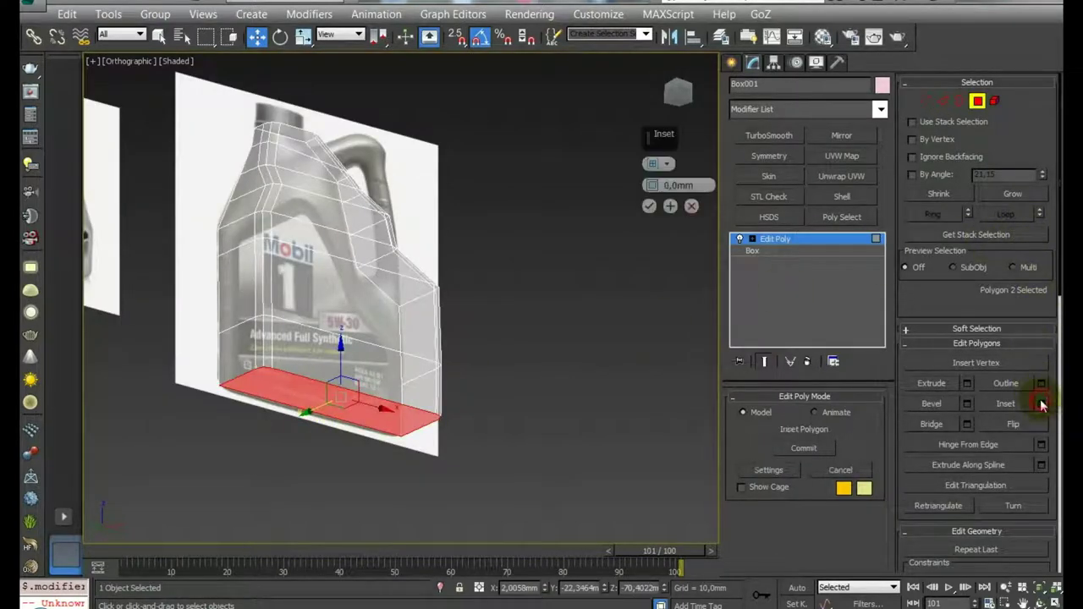
{"action": "left_click_drag", "start_coordinate": [651, 185], "coordinate": [652, 169]}
{"action": "left_click", "coordinate": [649, 206]}
{"action": "mouse_move", "coordinate": [483, 302]}
{"action": "middle_mouse_down", "text": "alt"}
{"action": "mouse_move", "coordinate": [337, 259]}
{"action": "mouse_move", "coordinate": [471, 181]}
{"action": "middle_mouse_up", "text": "alt"}
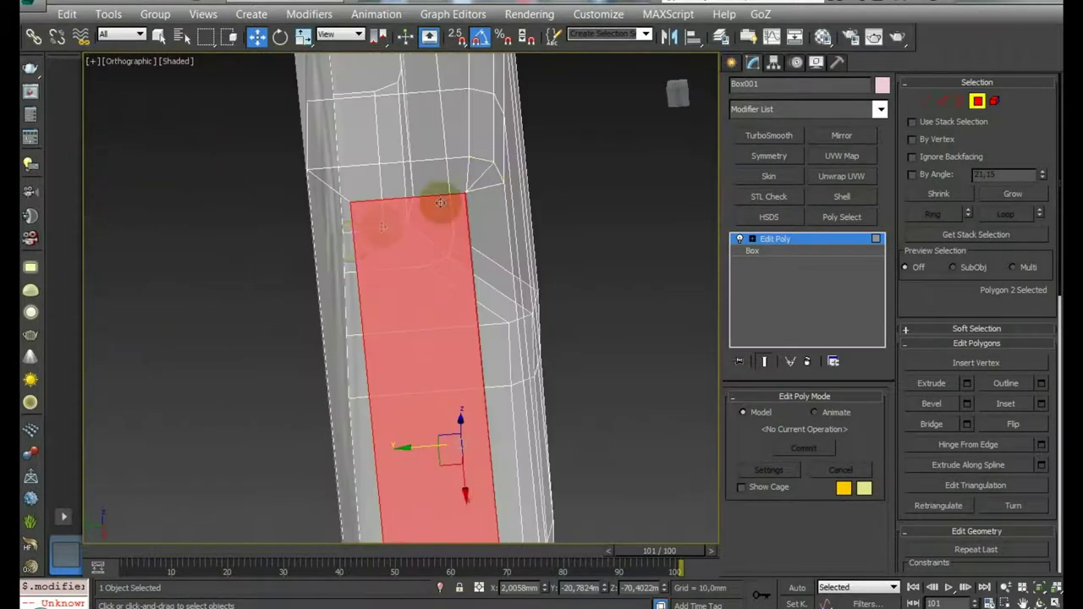
{"action": "middle_click_drag", "start_coordinate": [331, 261], "coordinate": [378, 259], "text": "alt"}
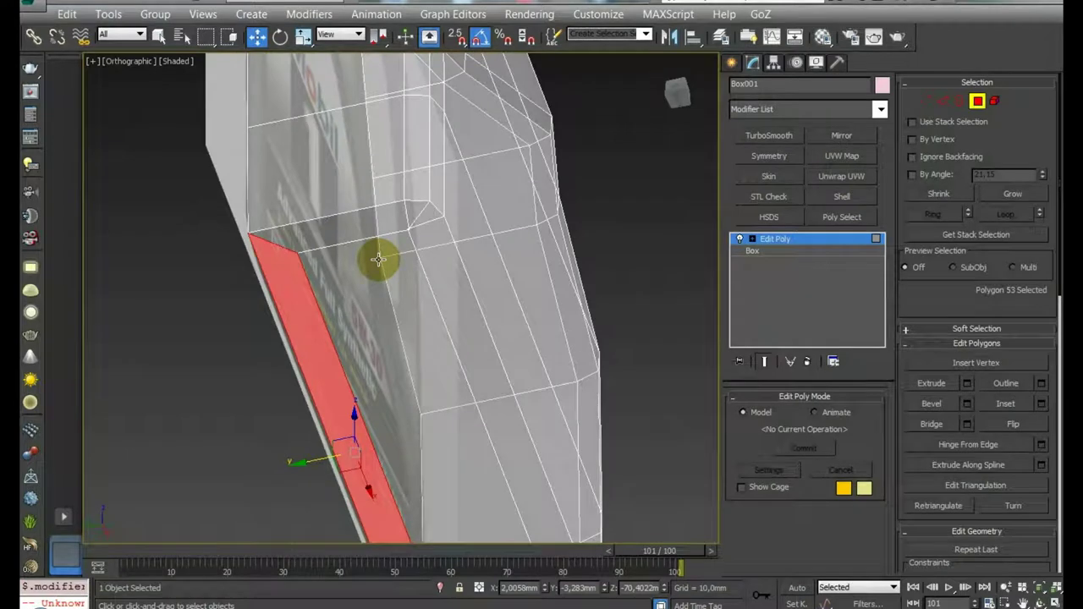
Select three bottom edges and flatten them with Make Planar in X, Y and Z.
{"action": "key", "text": "ctrl+d"}
{"action": "key", "text": "2"}
{"action": "middle_click_drag", "start_coordinate": [321, 261], "coordinate": [295, 281], "text": "alt"}
{"action": "left_click", "coordinate": [295, 282]}
{"action": "left_click", "coordinate": [314, 305], "text": "ctrl"}
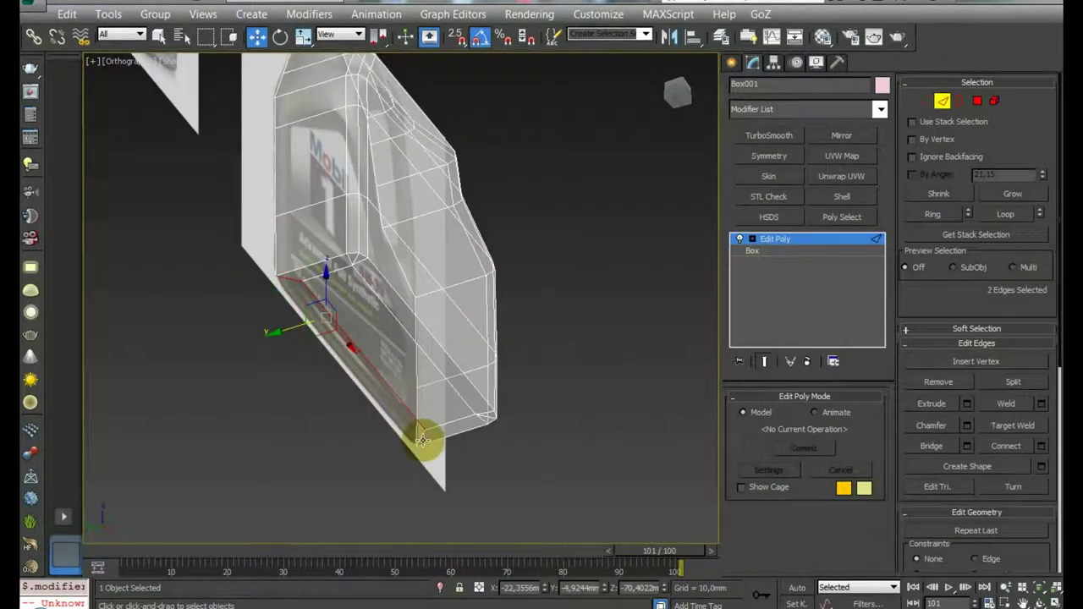
{"action": "left_click", "coordinate": [420, 436], "text": "ctrl"}
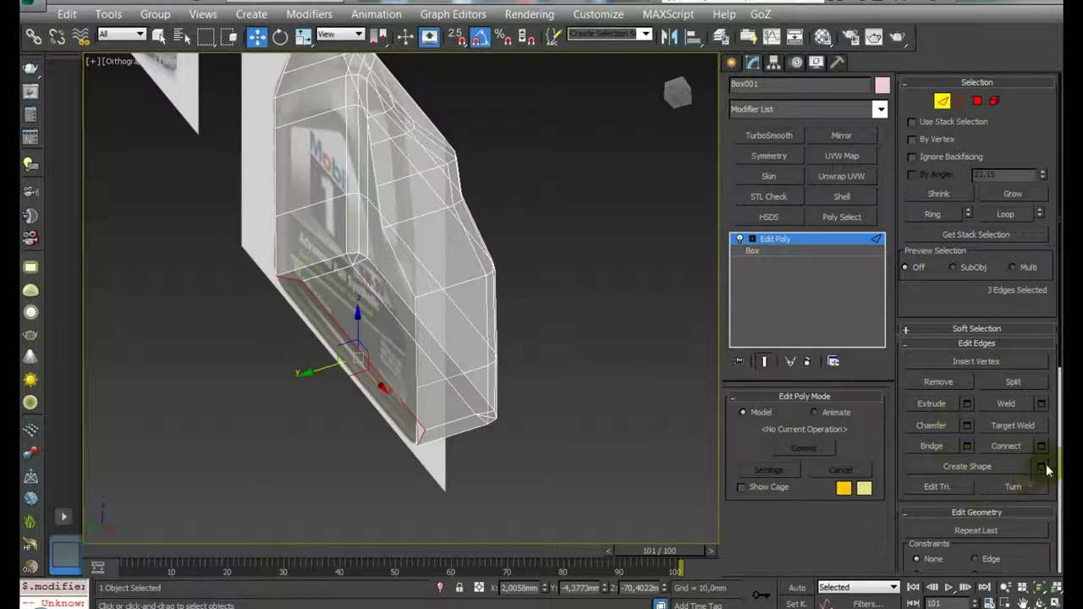
{"action": "scroll", "coordinate": [1049, 438], "scroll_direction": "down", "scroll_amount": 1}
{"action": "scroll", "coordinate": [1049, 438], "scroll_direction": "down", "scroll_amount": 3}
{"action": "scroll", "coordinate": [1024, 465], "scroll_direction": "down", "scroll_amount": 2}
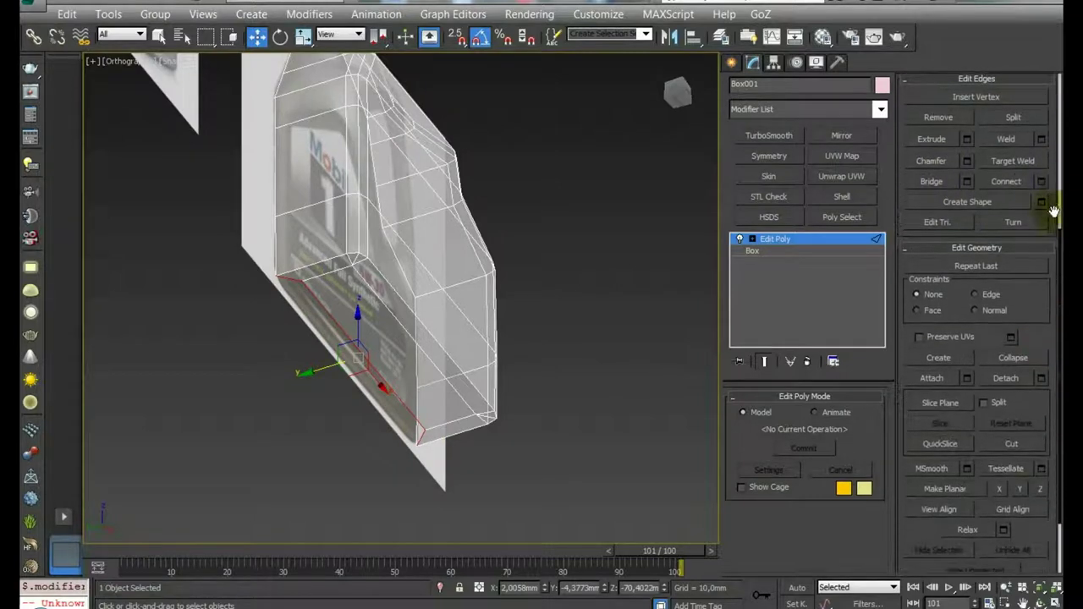
{"action": "left_click", "coordinate": [1002, 488]}
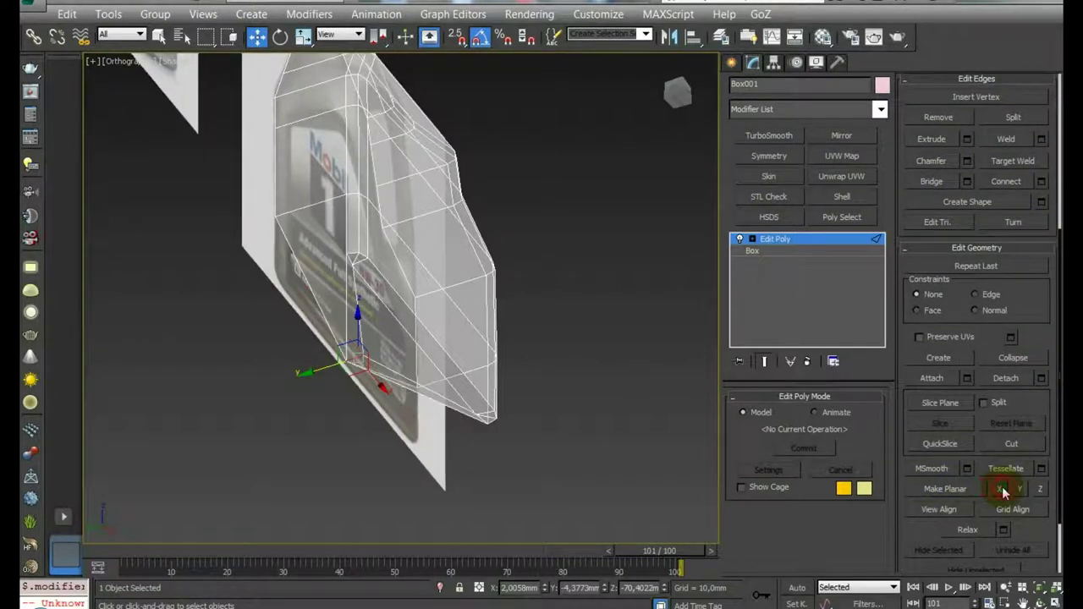
{"action": "left_click", "coordinate": [1021, 489]}
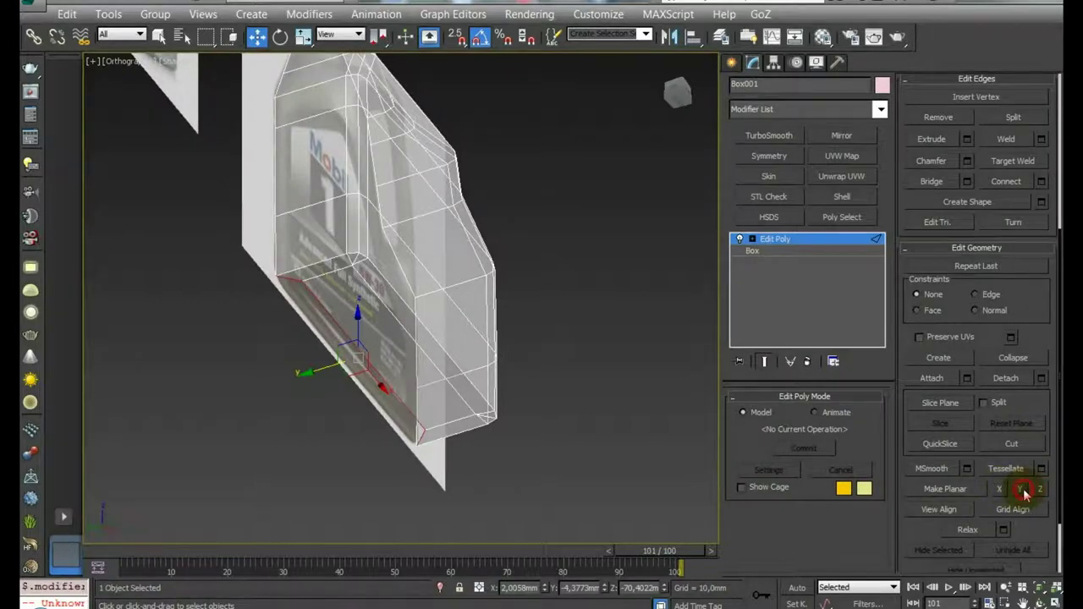
{"action": "left_click", "coordinate": [1040, 489]}
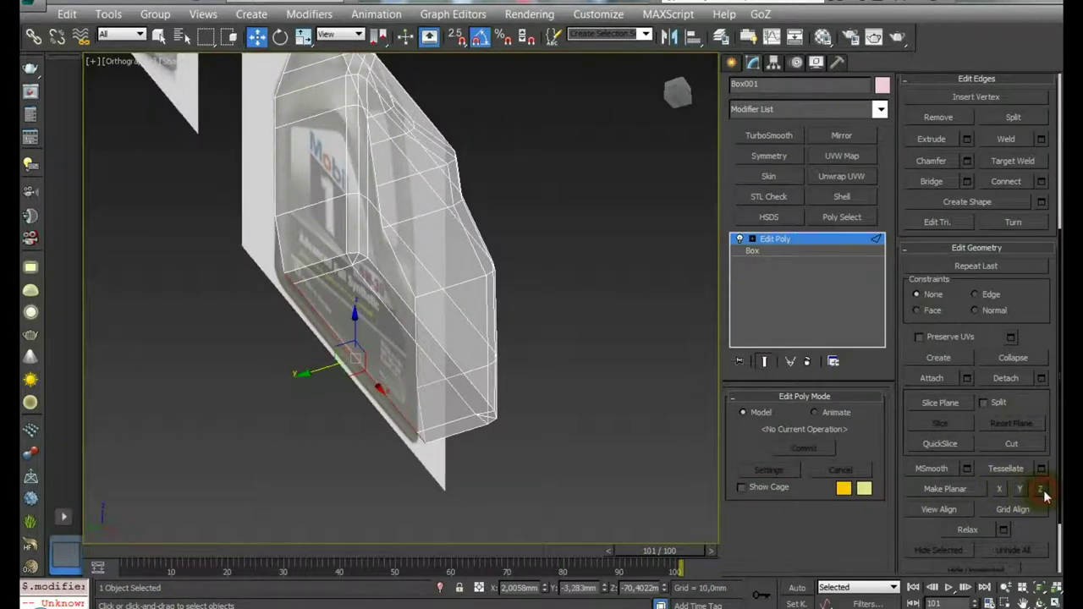
{"action": "mouse_move", "coordinate": [613, 418]}
{"action": "middle_mouse_down", "text": "alt"}
{"action": "mouse_move", "coordinate": [590, 421]}
{"action": "mouse_move", "coordinate": [579, 448]}
{"action": "middle_mouse_up", "text": "alt"}
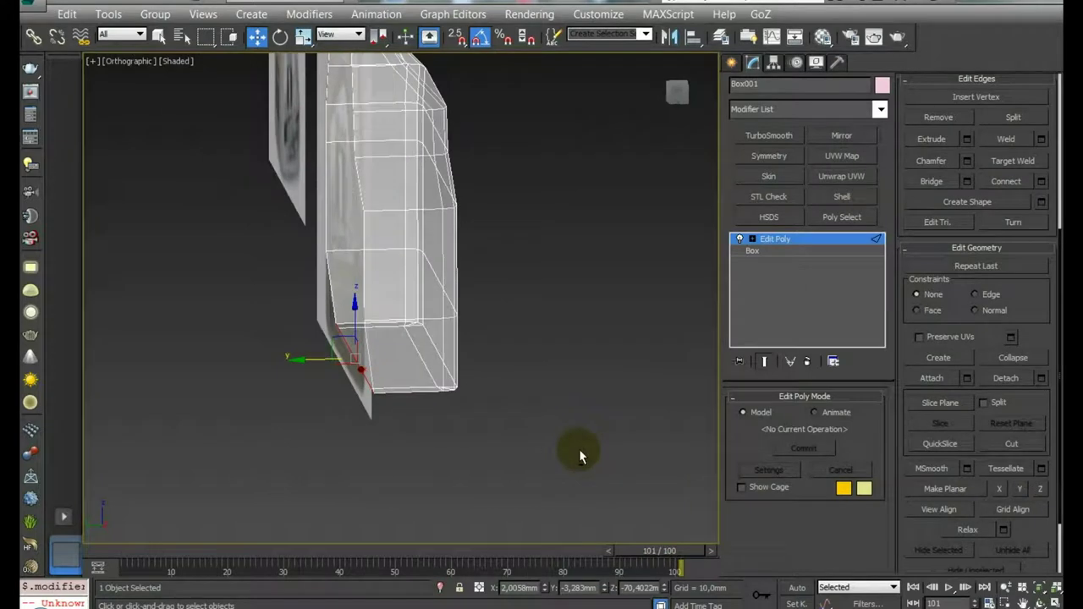
Reset Y to 0, then stack a Symmetry modifier and a new Edit Poly on Box001.
{"action": "right_click", "coordinate": [603, 587]}
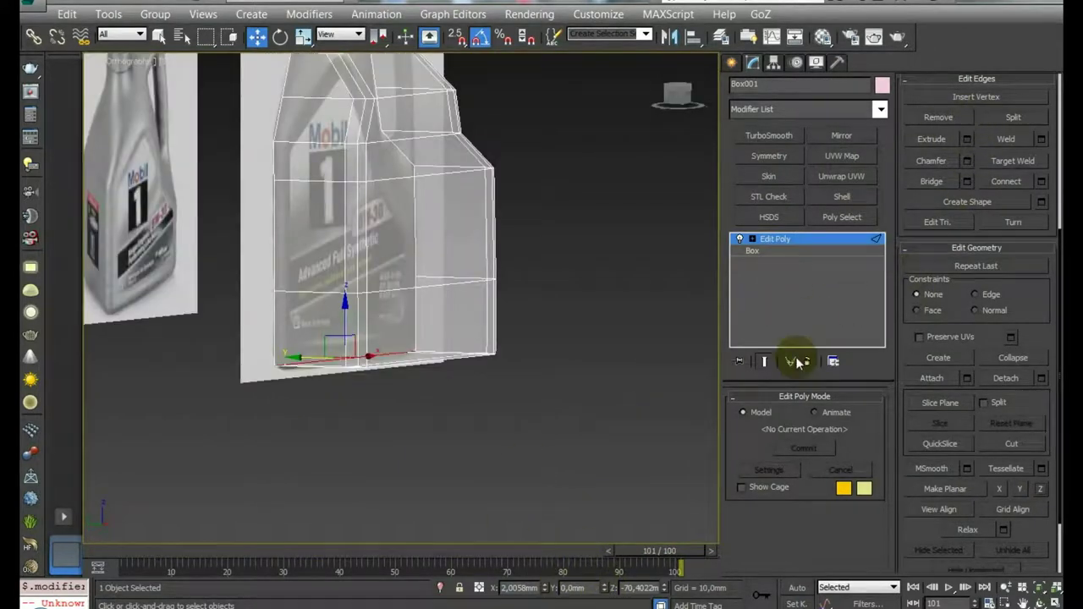
{"action": "key", "text": "3"}
{"action": "middle_click_drag", "start_coordinate": [544, 380], "coordinate": [513, 415]}
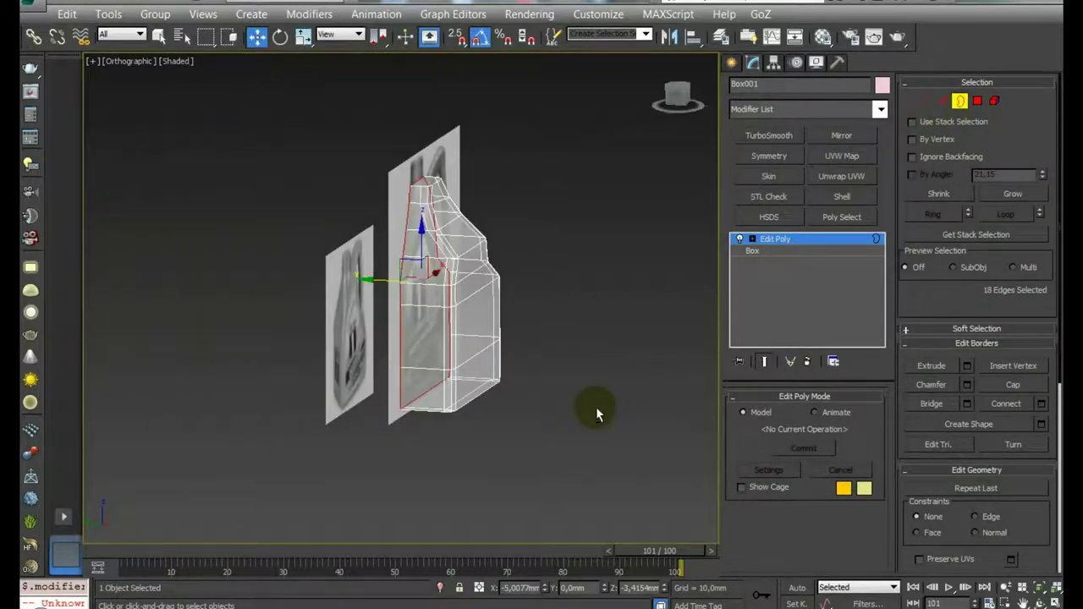
{"action": "key", "text": "2"}
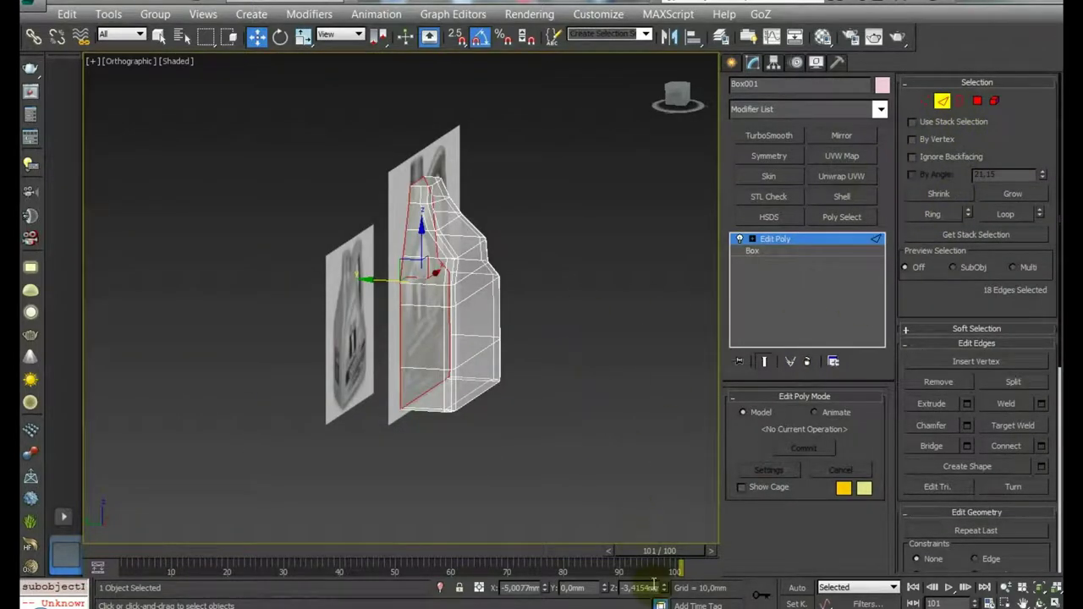
{"action": "key", "text": "4"}
{"action": "right_click", "coordinate": [310, 229]}
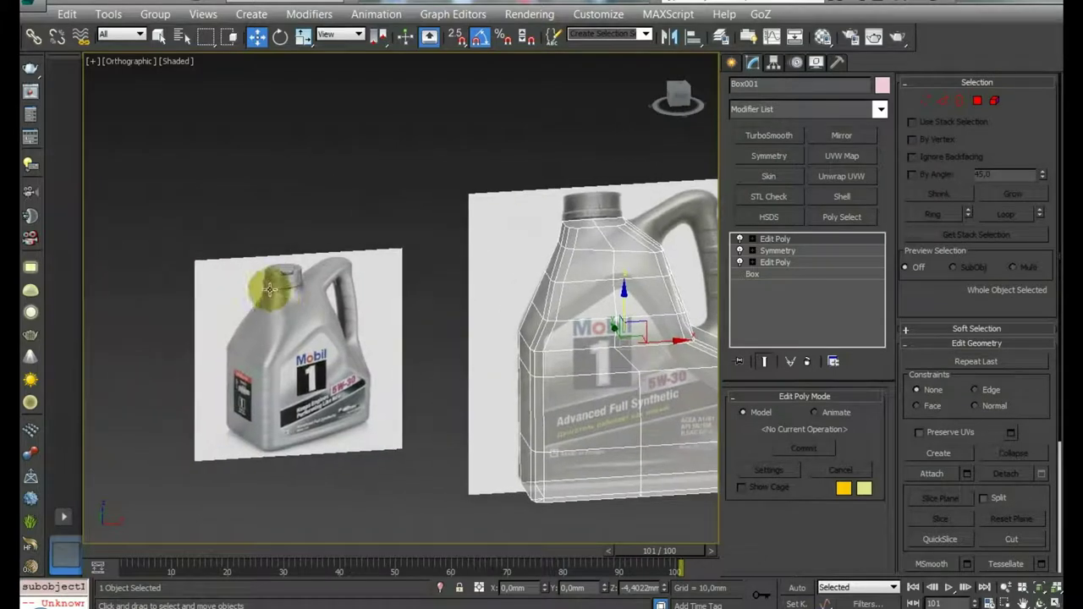
Shift-drag the canister to create a copy named Box003.
{"action": "mouse_move", "coordinate": [278, 297]}
{"action": "middle_mouse_down", "text": "alt"}
{"action": "mouse_move", "coordinate": [572, 316]}
{"action": "mouse_move", "coordinate": [561, 304]}
{"action": "middle_mouse_up", "text": "alt"}
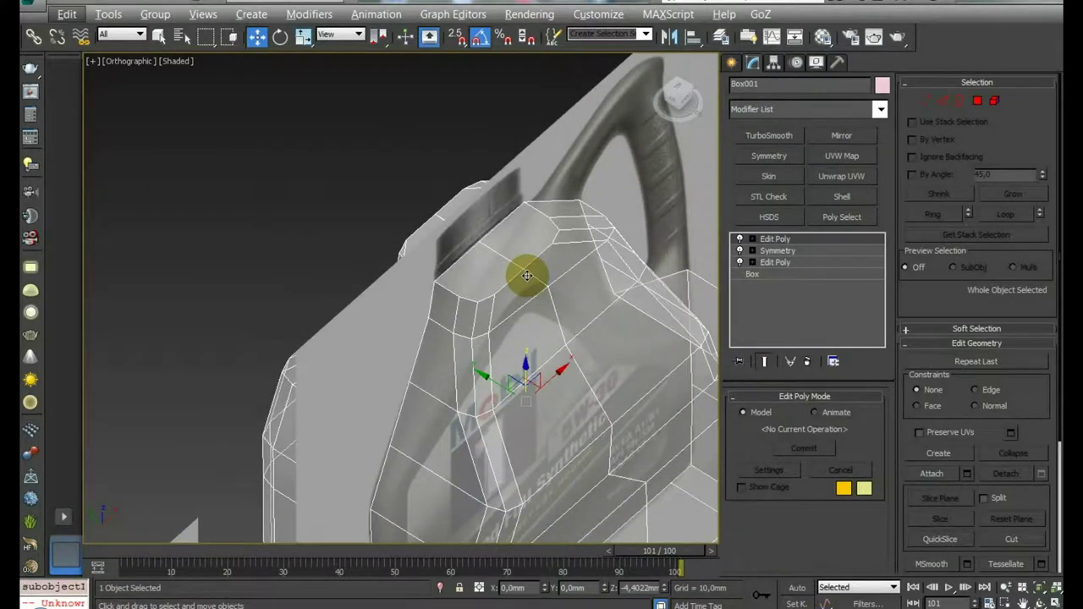
{"action": "scroll", "coordinate": [526, 276], "scroll_direction": "down", "scroll_amount": 5}
{"action": "scroll", "coordinate": [531, 355], "scroll_direction": "down", "scroll_amount": 2}
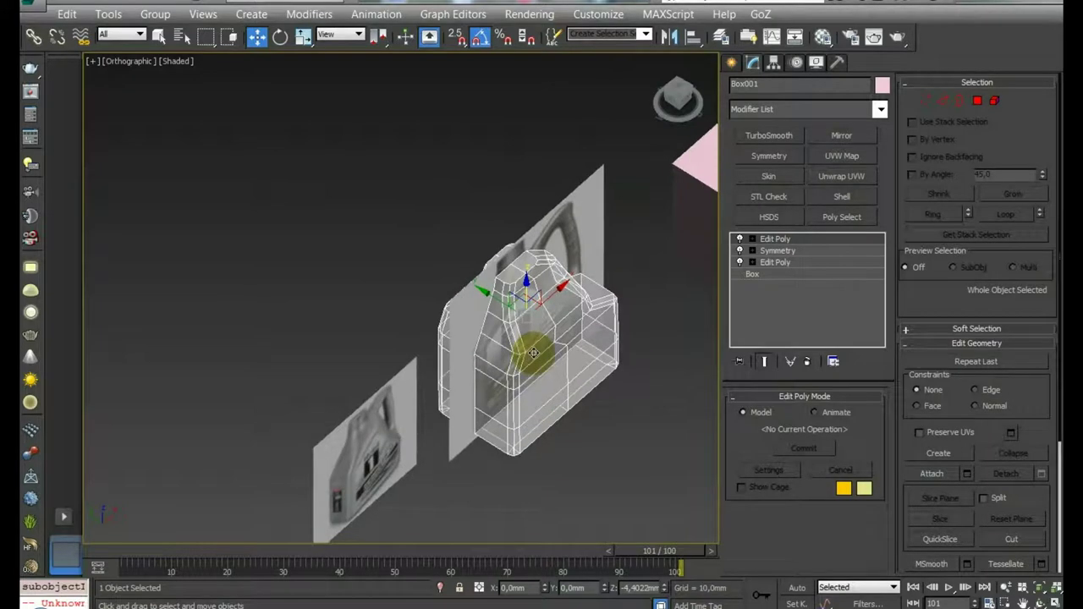
{"action": "left_click_drag", "start_coordinate": [534, 354], "coordinate": [593, 442], "text": "shift"}
{"action": "left_click", "coordinate": [496, 376]}
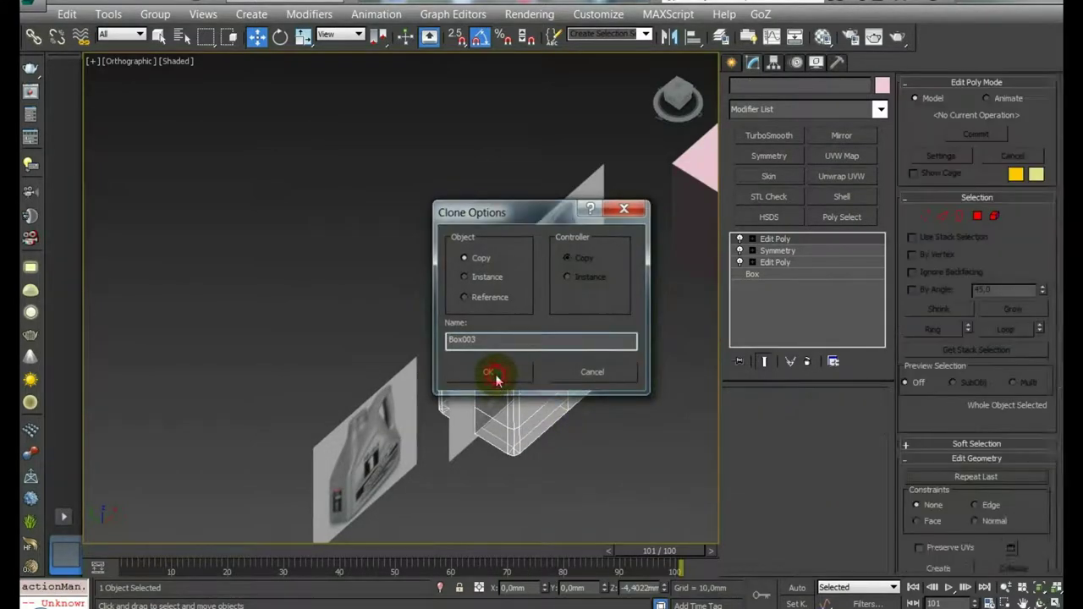
Hide the original canister and convert Box003 to an Editable Poly.
{"action": "right_click", "coordinate": [555, 322]}
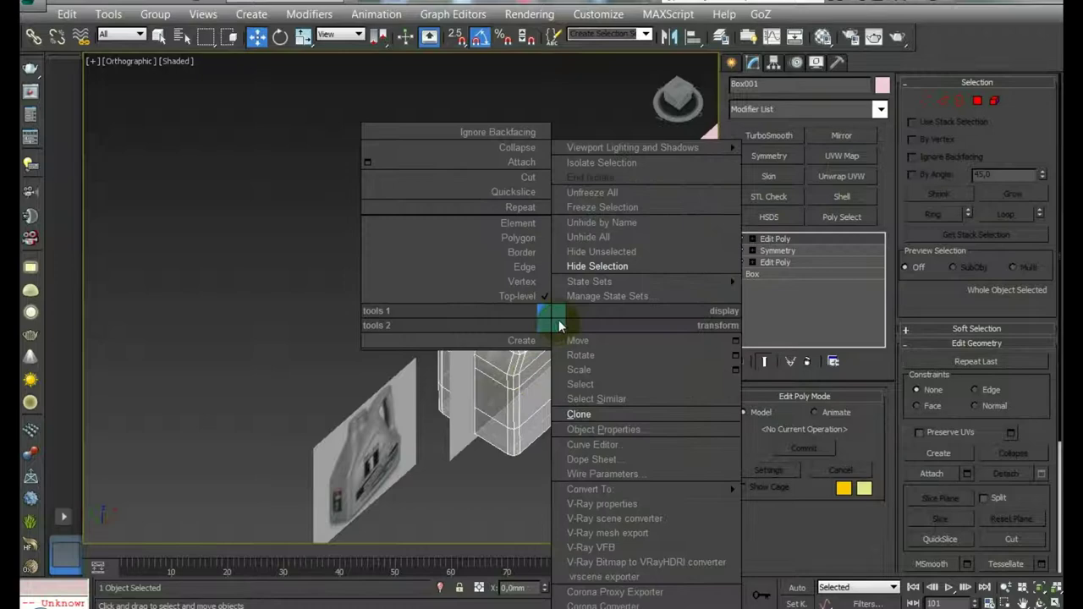
{"action": "left_click", "coordinate": [592, 266]}
{"action": "mouse_move", "coordinate": [592, 302]}
{"action": "middle_mouse_down", "text": "alt"}
{"action": "mouse_move", "coordinate": [573, 362]}
{"action": "mouse_move", "coordinate": [543, 318]}
{"action": "middle_mouse_up", "text": "alt"}
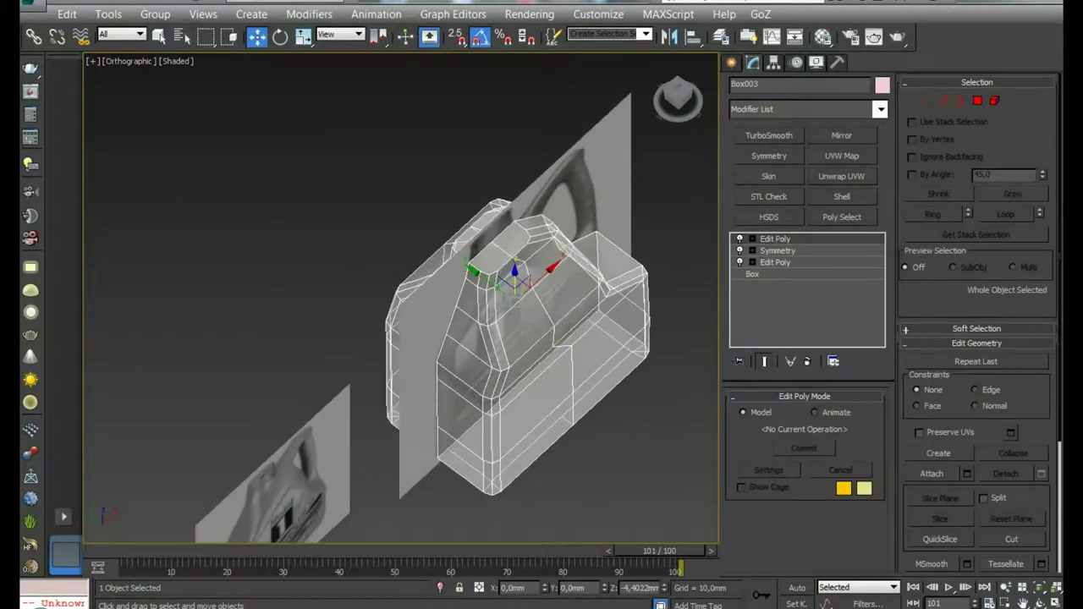
{"action": "right_click", "coordinate": [542, 318]}
{"action": "left_click", "coordinate": [769, 503]}
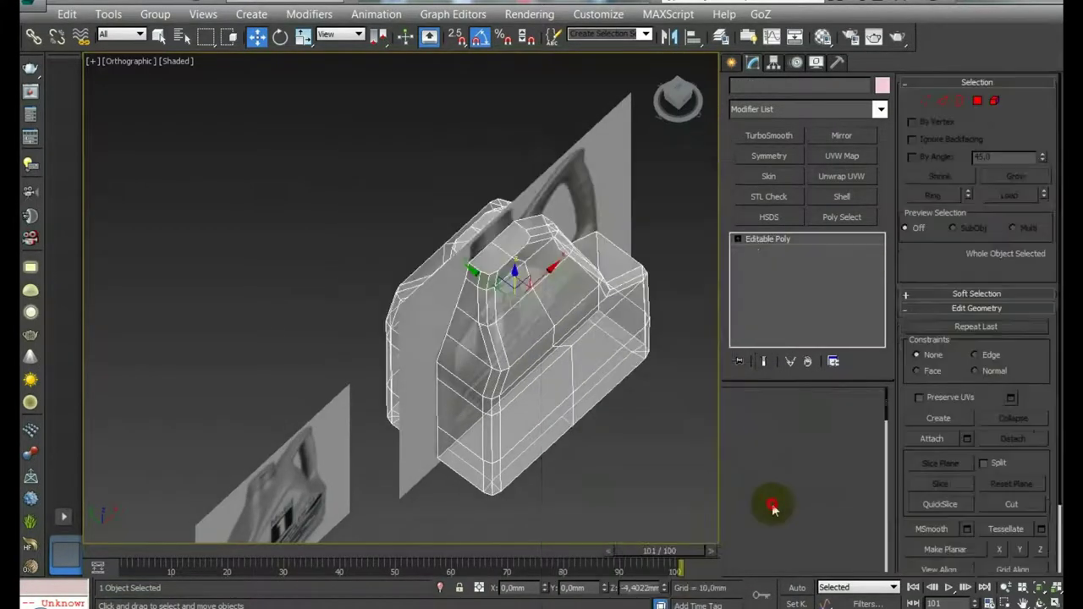
Select the four top polygons of Box003 and Regularize them into a round shape.
{"action": "left_click", "coordinate": [819, 418]}
{"action": "left_click", "coordinate": [513, 319]}
{"action": "scroll", "coordinate": [506, 322], "scroll_direction": "up", "scroll_amount": 3}
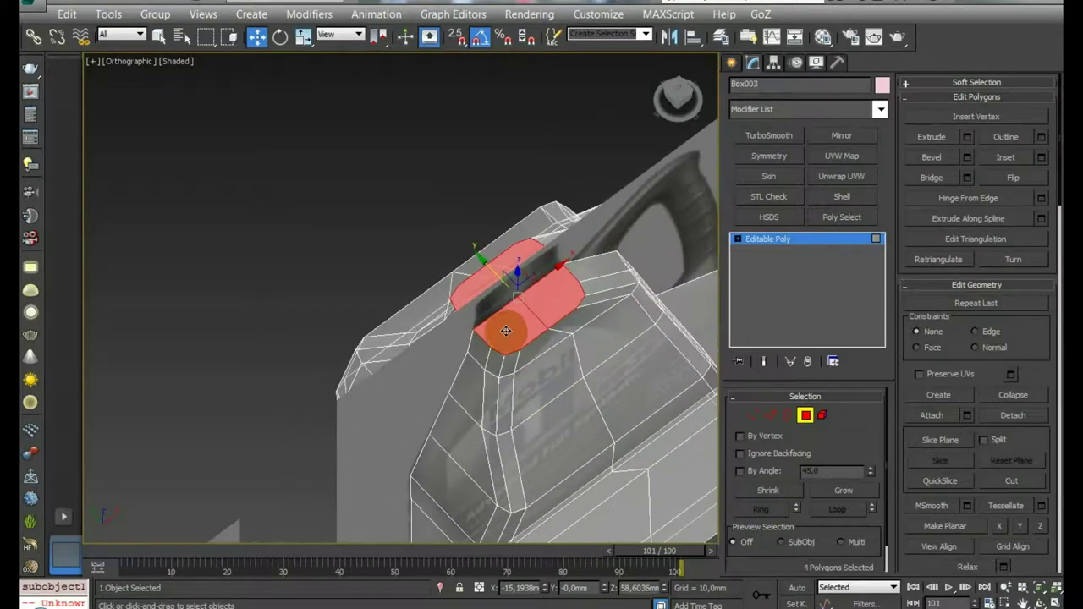
{"action": "right_click", "coordinate": [499, 317]}
{"action": "left_click", "coordinate": [476, 489]}
Uniformly scale the top polygons down to the cap neck's width.
{"action": "mouse_move", "coordinate": [503, 479]}
{"action": "middle_mouse_down", "text": "alt"}
{"action": "mouse_move", "coordinate": [560, 411]}
{"action": "mouse_move", "coordinate": [528, 345]}
{"action": "mouse_move", "coordinate": [551, 302]}
{"action": "mouse_move", "coordinate": [500, 338]}
{"action": "middle_mouse_up", "text": "alt"}
{"action": "scroll", "coordinate": [551, 302], "scroll_direction": "down", "scroll_amount": 3}
{"action": "scroll", "coordinate": [500, 339], "scroll_direction": "up", "scroll_amount": 2}
{"action": "middle_click_drag", "start_coordinate": [590, 258], "coordinate": [612, 285], "text": "alt"}
{"action": "key", "text": "r"}
{"action": "left_click_drag", "start_coordinate": [612, 286], "coordinate": [609, 290]}
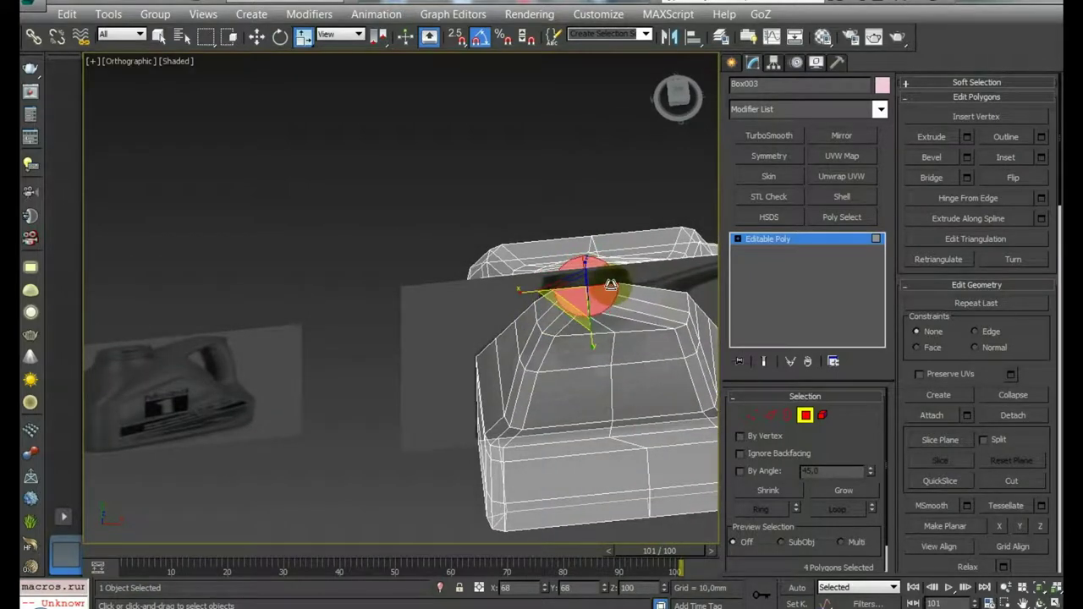
{"action": "middle_click_drag", "start_coordinate": [609, 286], "coordinate": [631, 252], "text": "alt"}
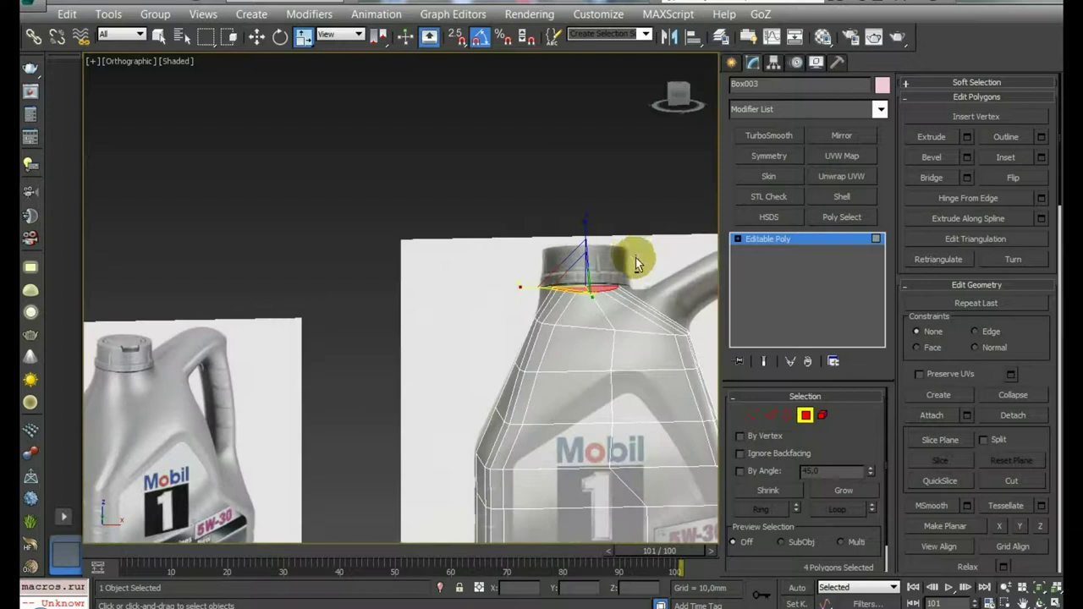